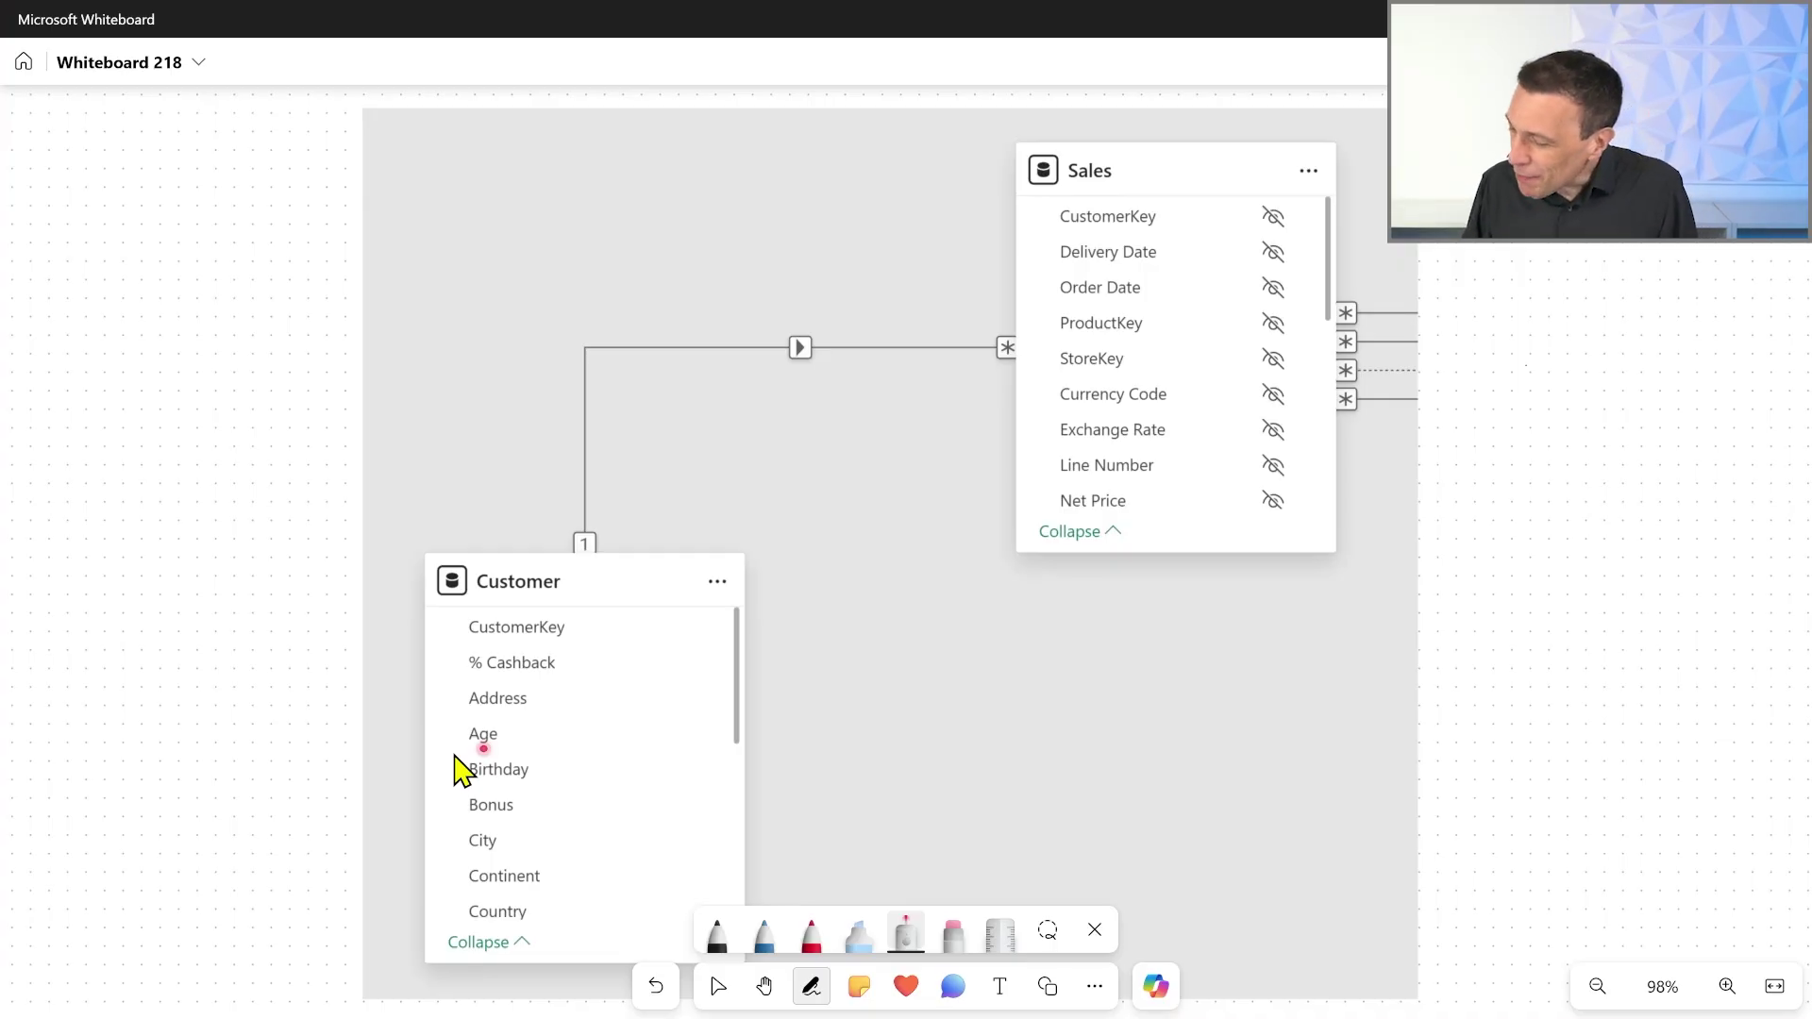
# Step: In red ink, circle the Customer side's relationship 1 and sketch a Customer key table beside it listing 1 to 5
pyautogui.click(811, 936)
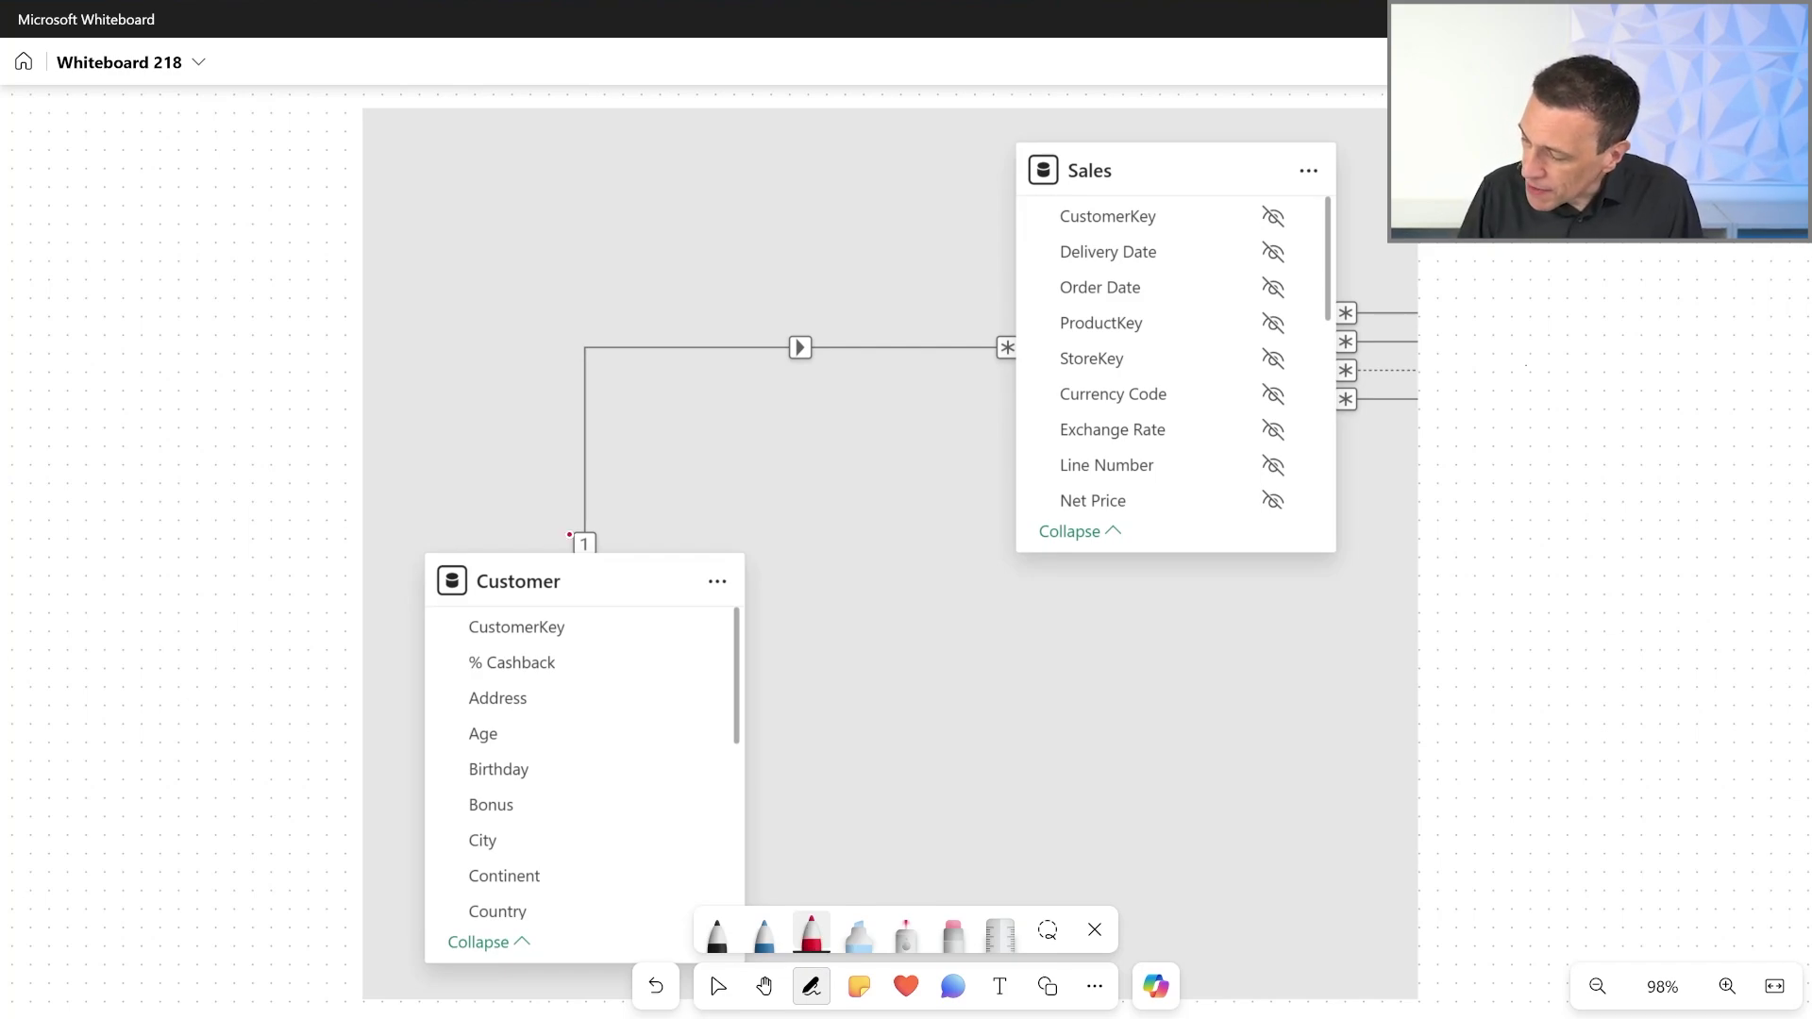
pyautogui.moveTo(569, 535); pyautogui.dragTo(571, 536)
pyautogui.moveTo(723, 623); pyautogui.dragTo(769, 623)
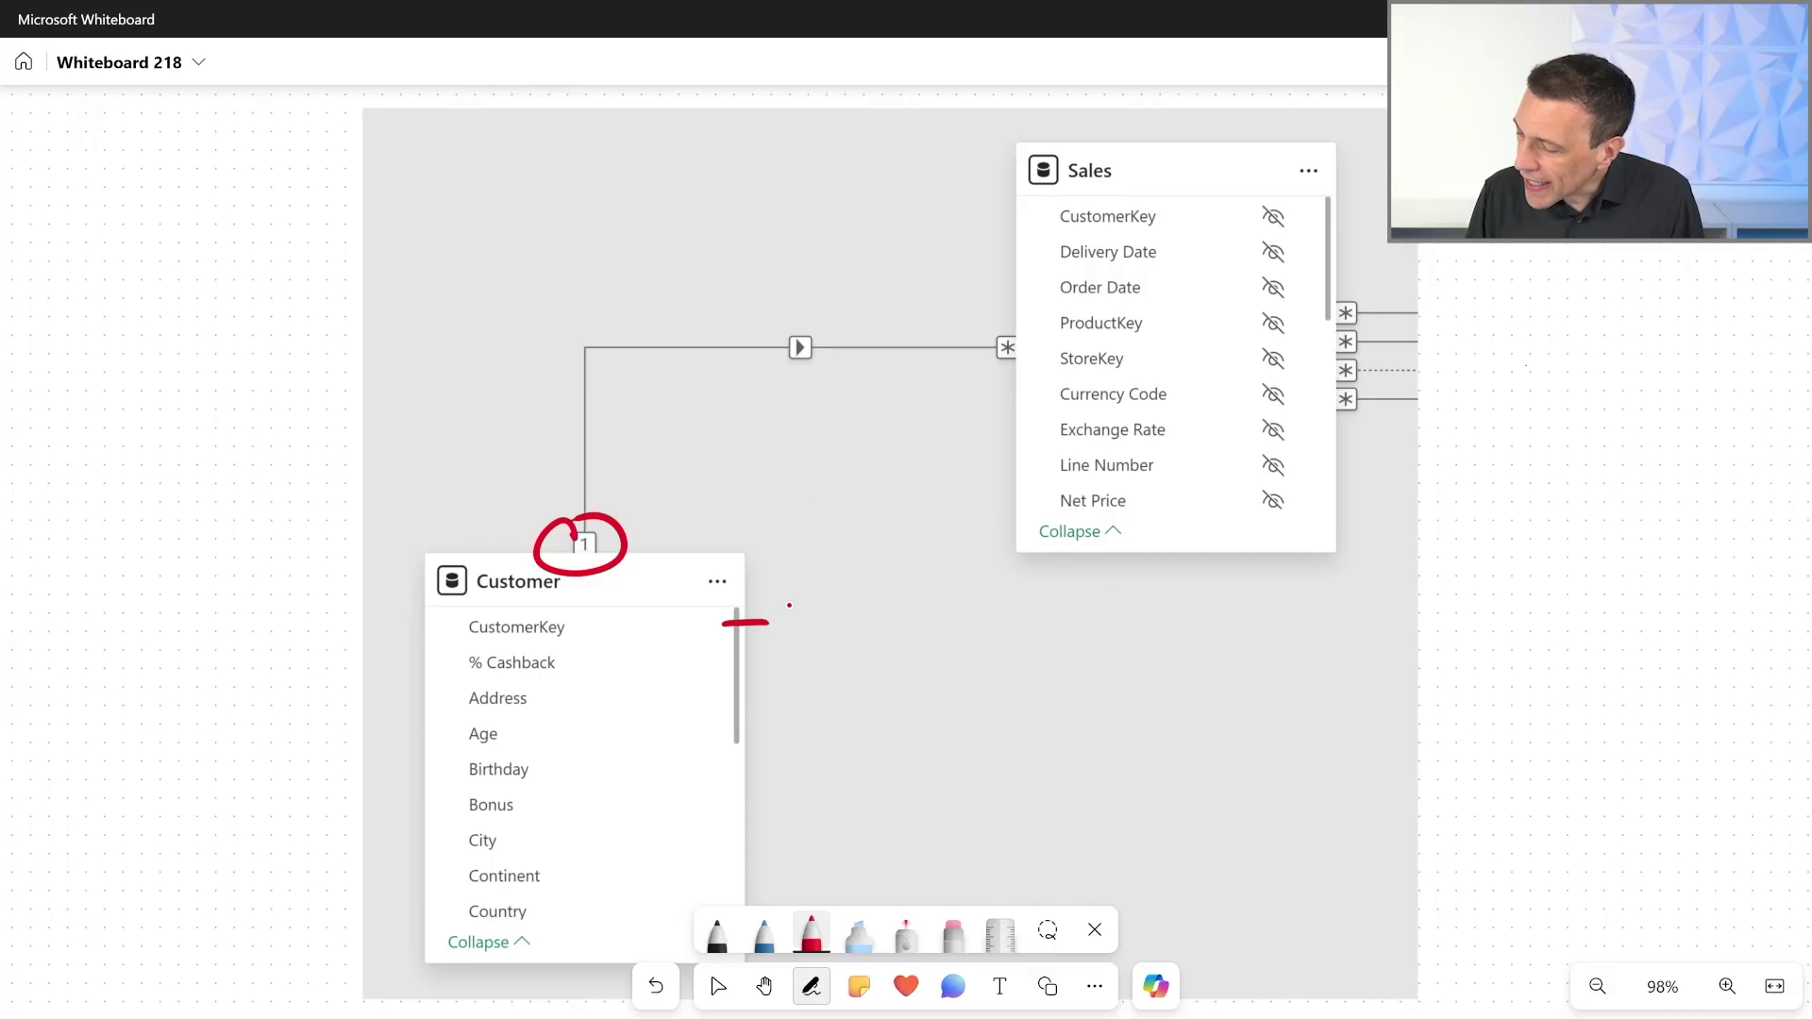
pyautogui.moveTo(800, 595)
pyautogui.mouseDown()
pyautogui.moveTo(817, 667)
pyautogui.moveTo(803, 775)
pyautogui.moveTo(793, 847)
pyautogui.moveTo(769, 804)
pyautogui.moveTo(766, 853)
pyautogui.mouseUp()
pyautogui.moveTo(802, 569)
pyautogui.mouseDown()
pyautogui.moveTo(883, 562)
pyautogui.moveTo(883, 808)
pyautogui.mouseUp()
pyautogui.moveTo(769, 879); pyautogui.dragTo(1000, 864)
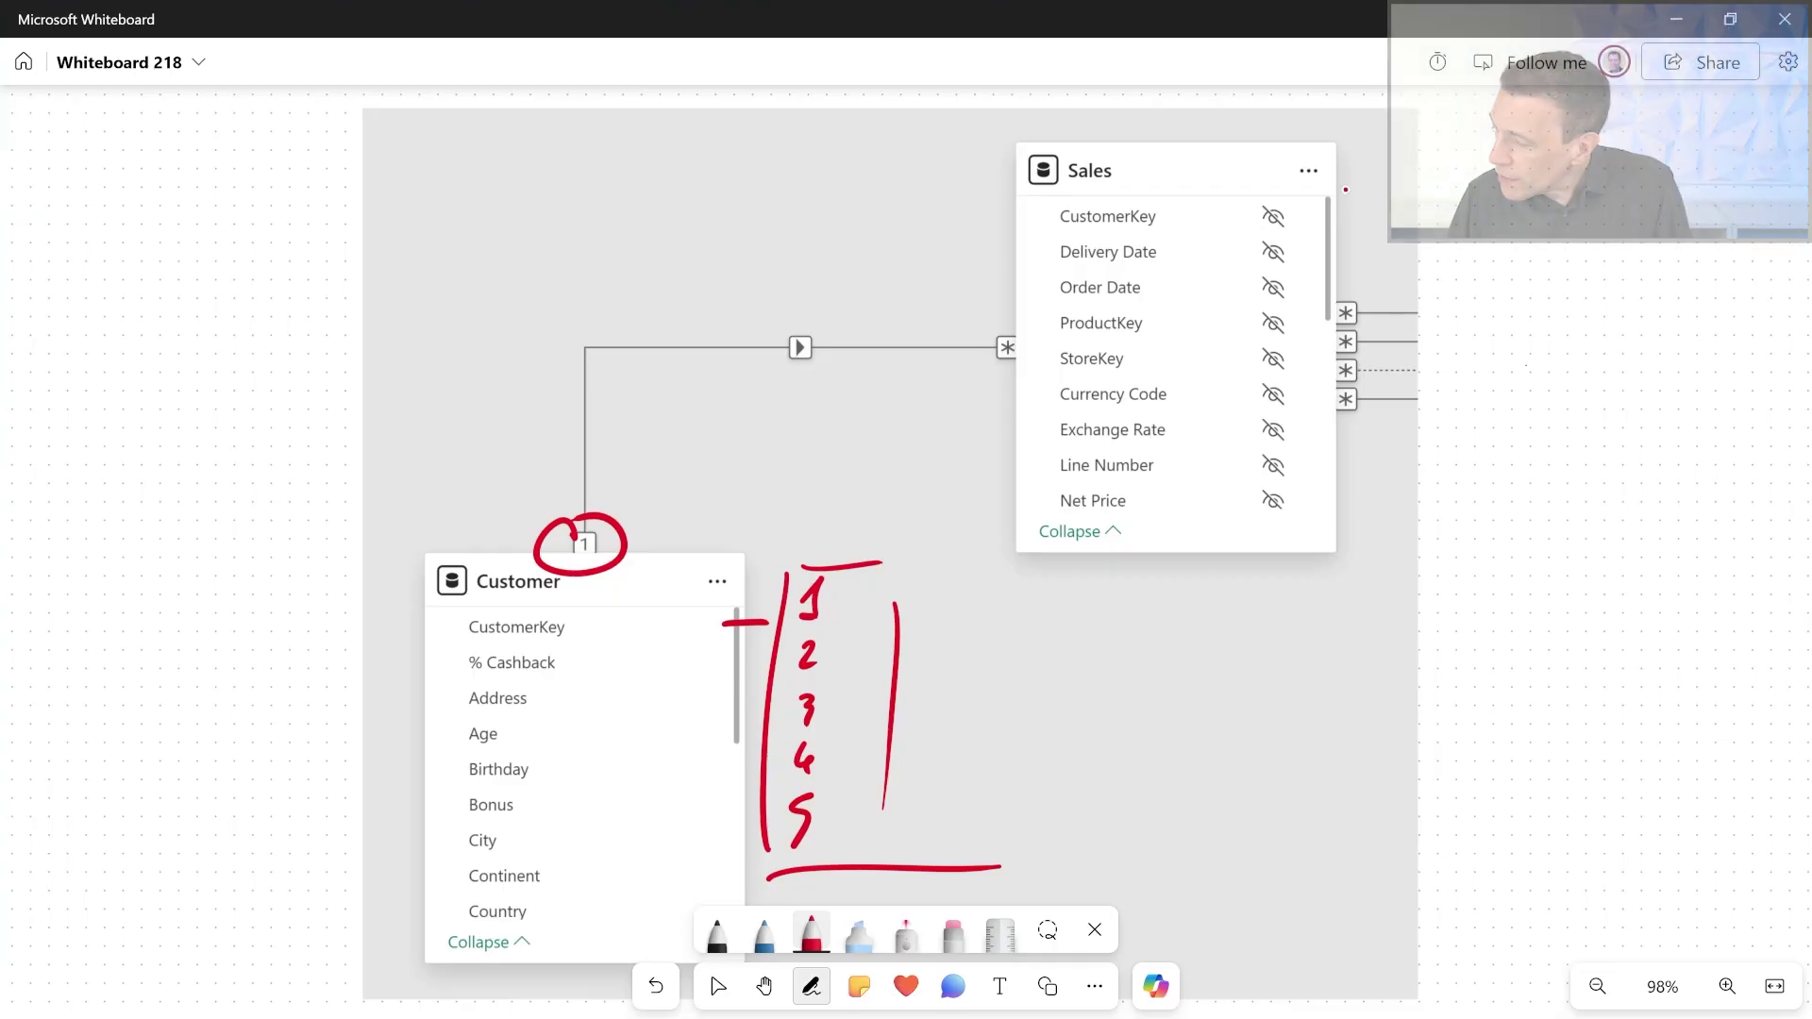
# Step: Sketch a red table beside Sales with a CK header and customer keys including 3, 2 and 5
pyautogui.moveTo(1349, 207); pyautogui.dragTo(1370, 200)
pyautogui.moveTo(1425, 146)
pyautogui.mouseDown()
pyautogui.moveTo(1376, 422)
pyautogui.moveTo(1673, 139)
pyautogui.moveTo(1615, 462)
pyautogui.mouseUp()
pyautogui.moveTo(1396, 444); pyautogui.dragTo(1675, 436)
pyautogui.moveTo(1489, 94); pyautogui.dragTo(1507, 102)
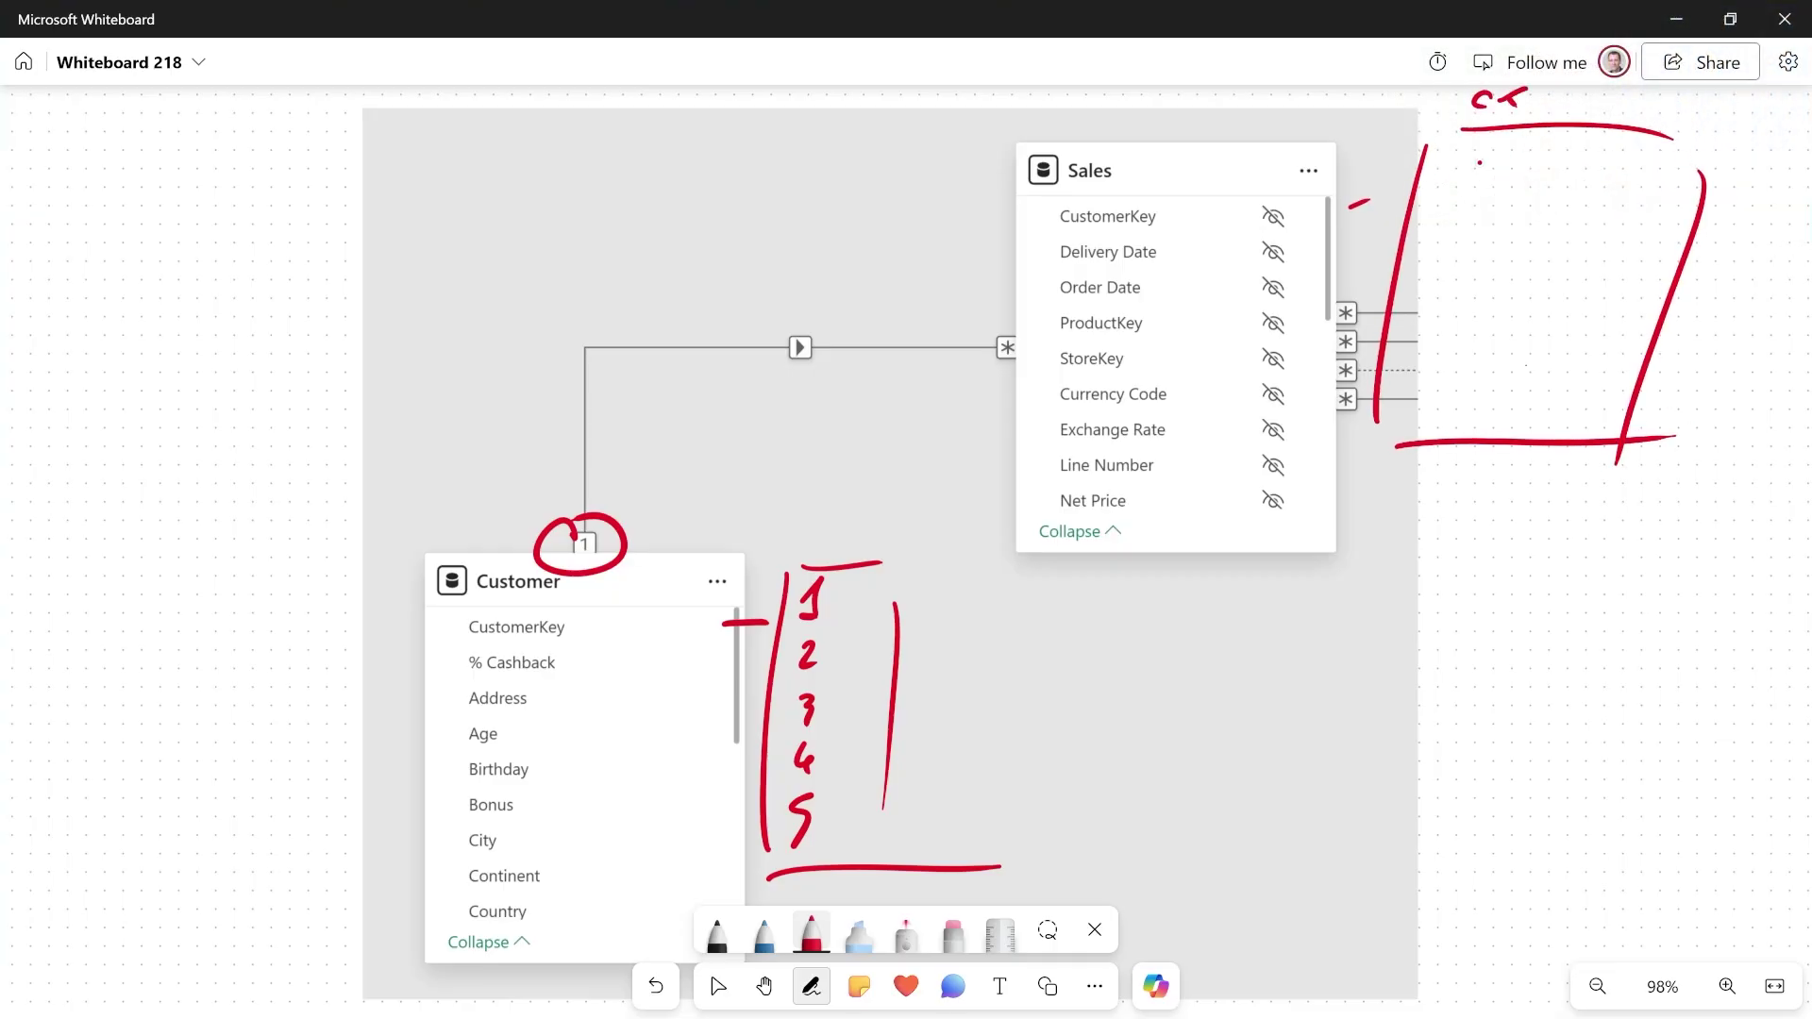
pyautogui.moveTo(1451, 311)
pyautogui.mouseDown()
pyautogui.moveTo(1472, 340)
pyautogui.moveTo(1442, 394)
pyautogui.mouseUp()
pyautogui.click(1469, 384)
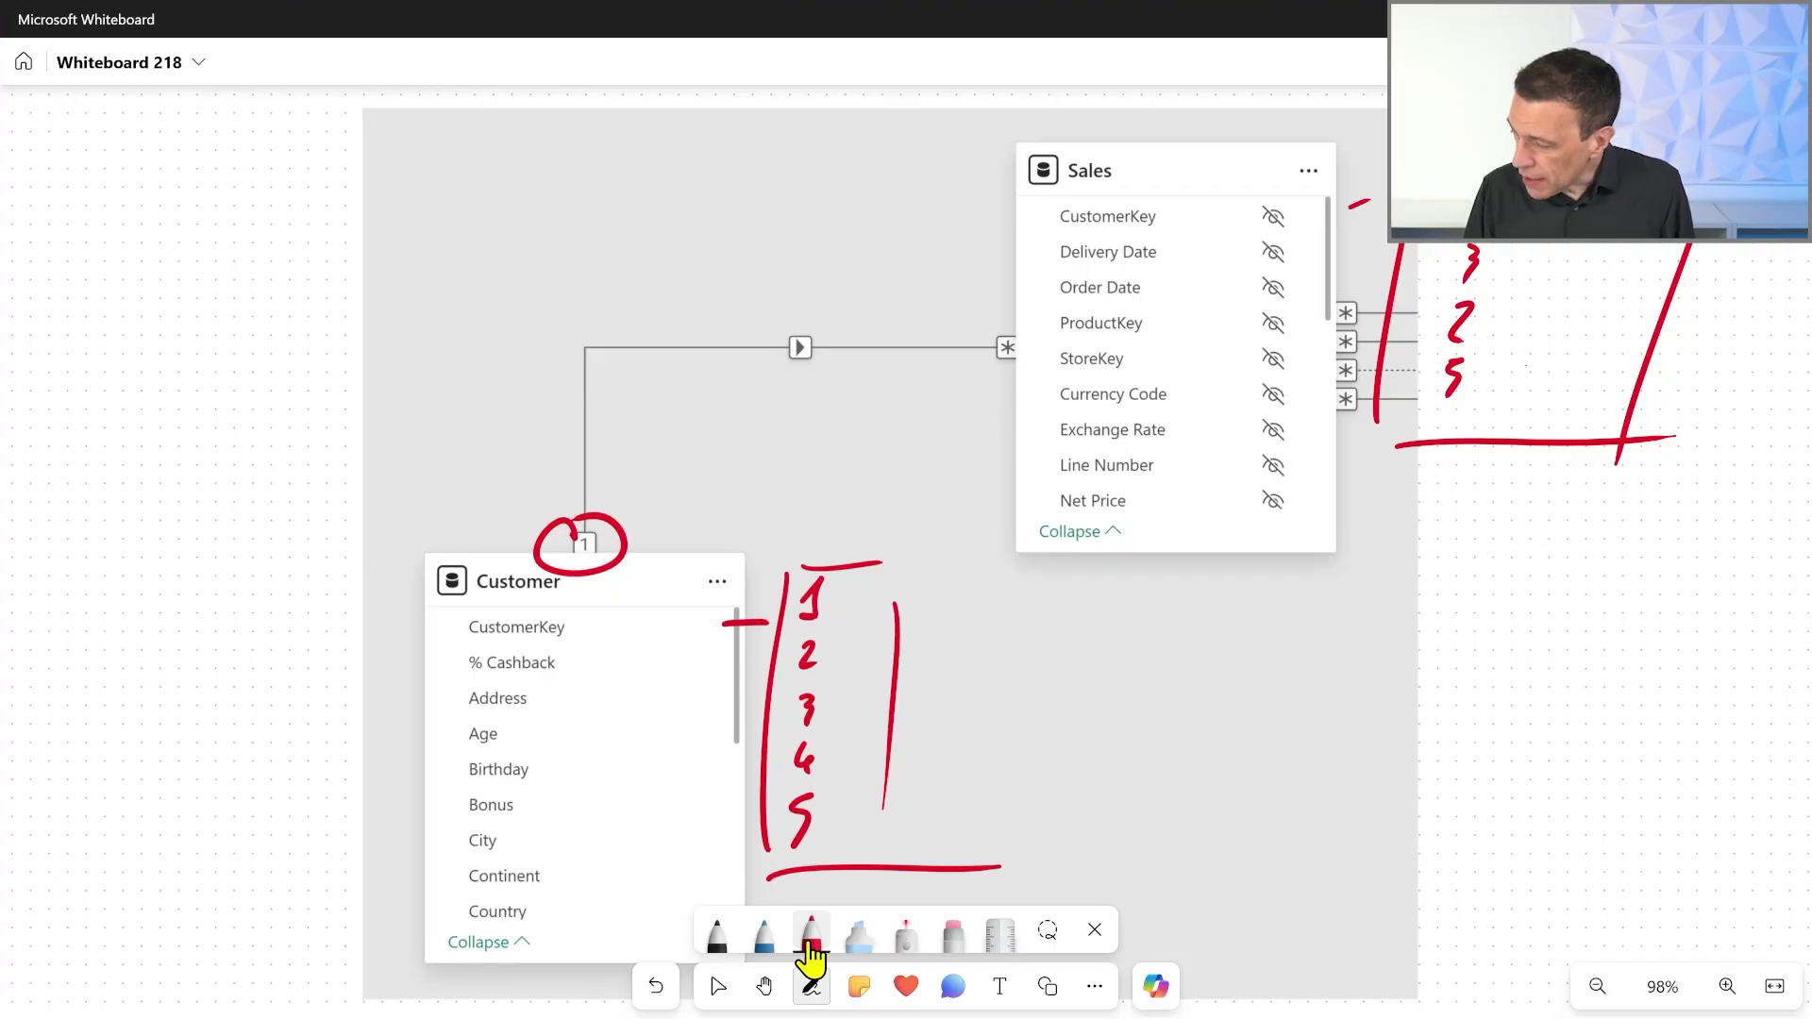
# Step: Point out the Sales table and its relationship end with the laser pointer
pyautogui.click(906, 932)
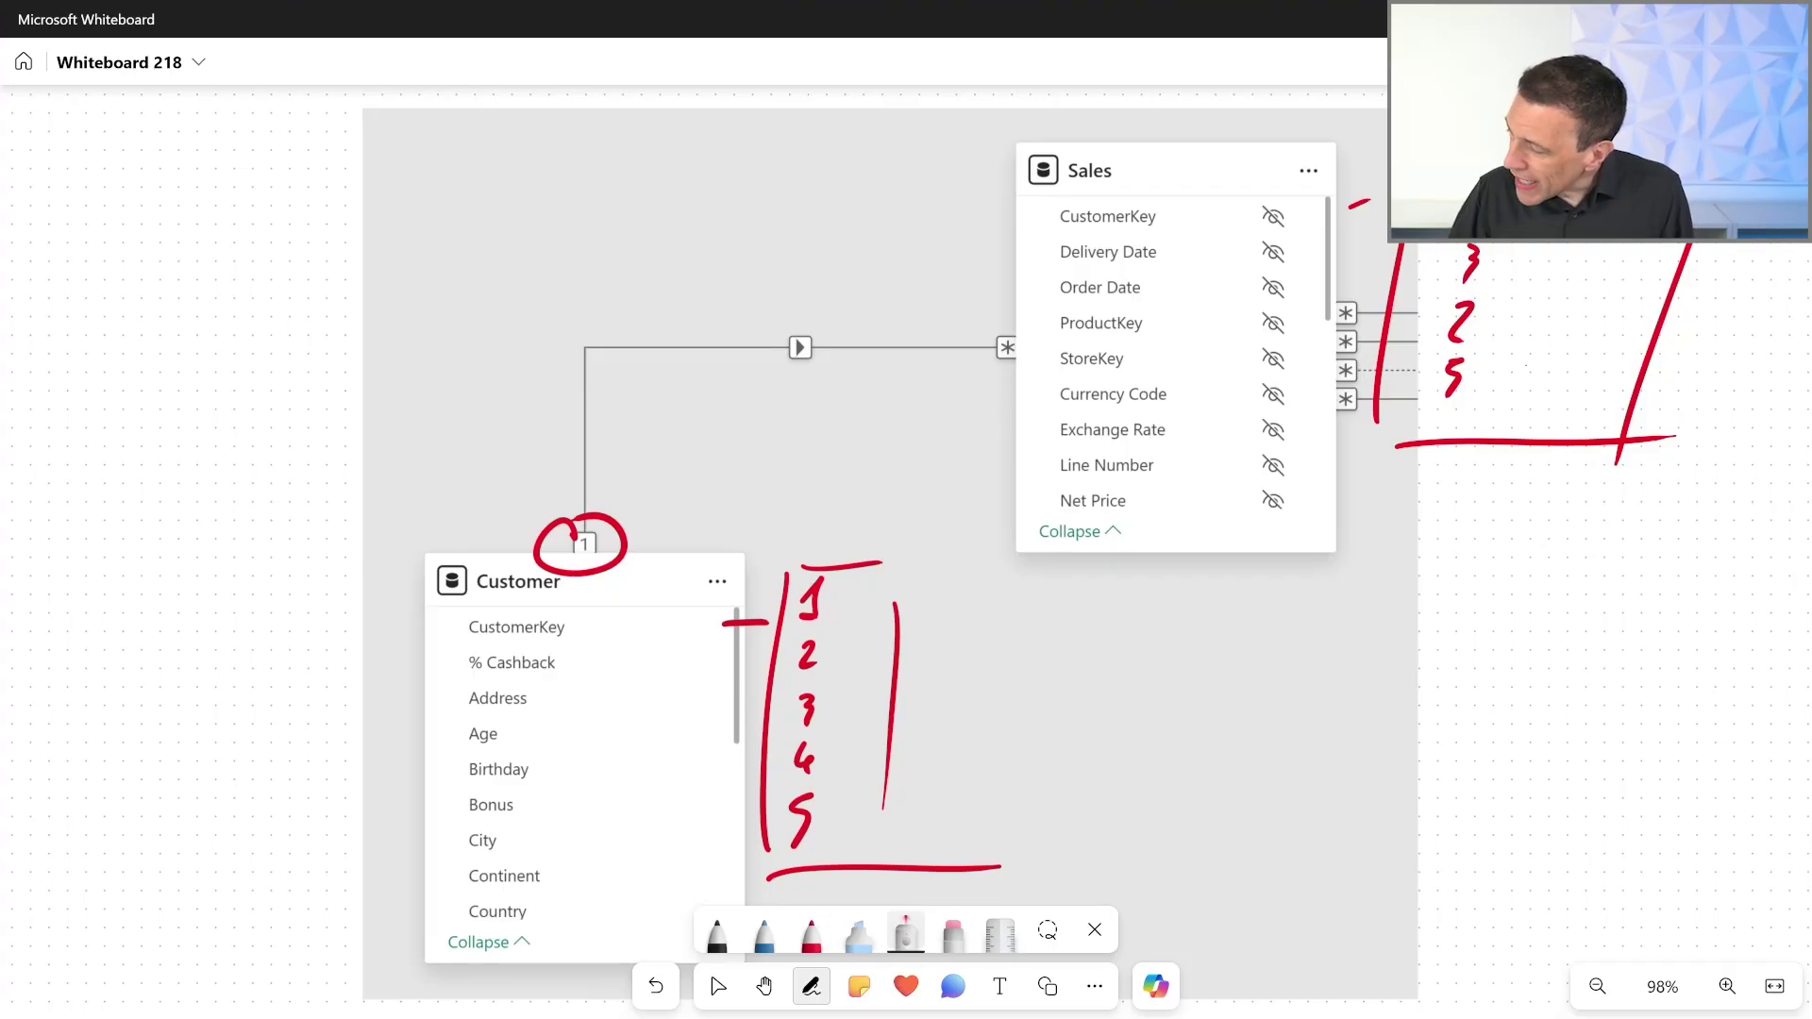
pyautogui.moveTo(1043, 265); pyautogui.dragTo(1005, 279)
pyautogui.moveTo(1128, 137); pyautogui.dragTo(1035, 170)
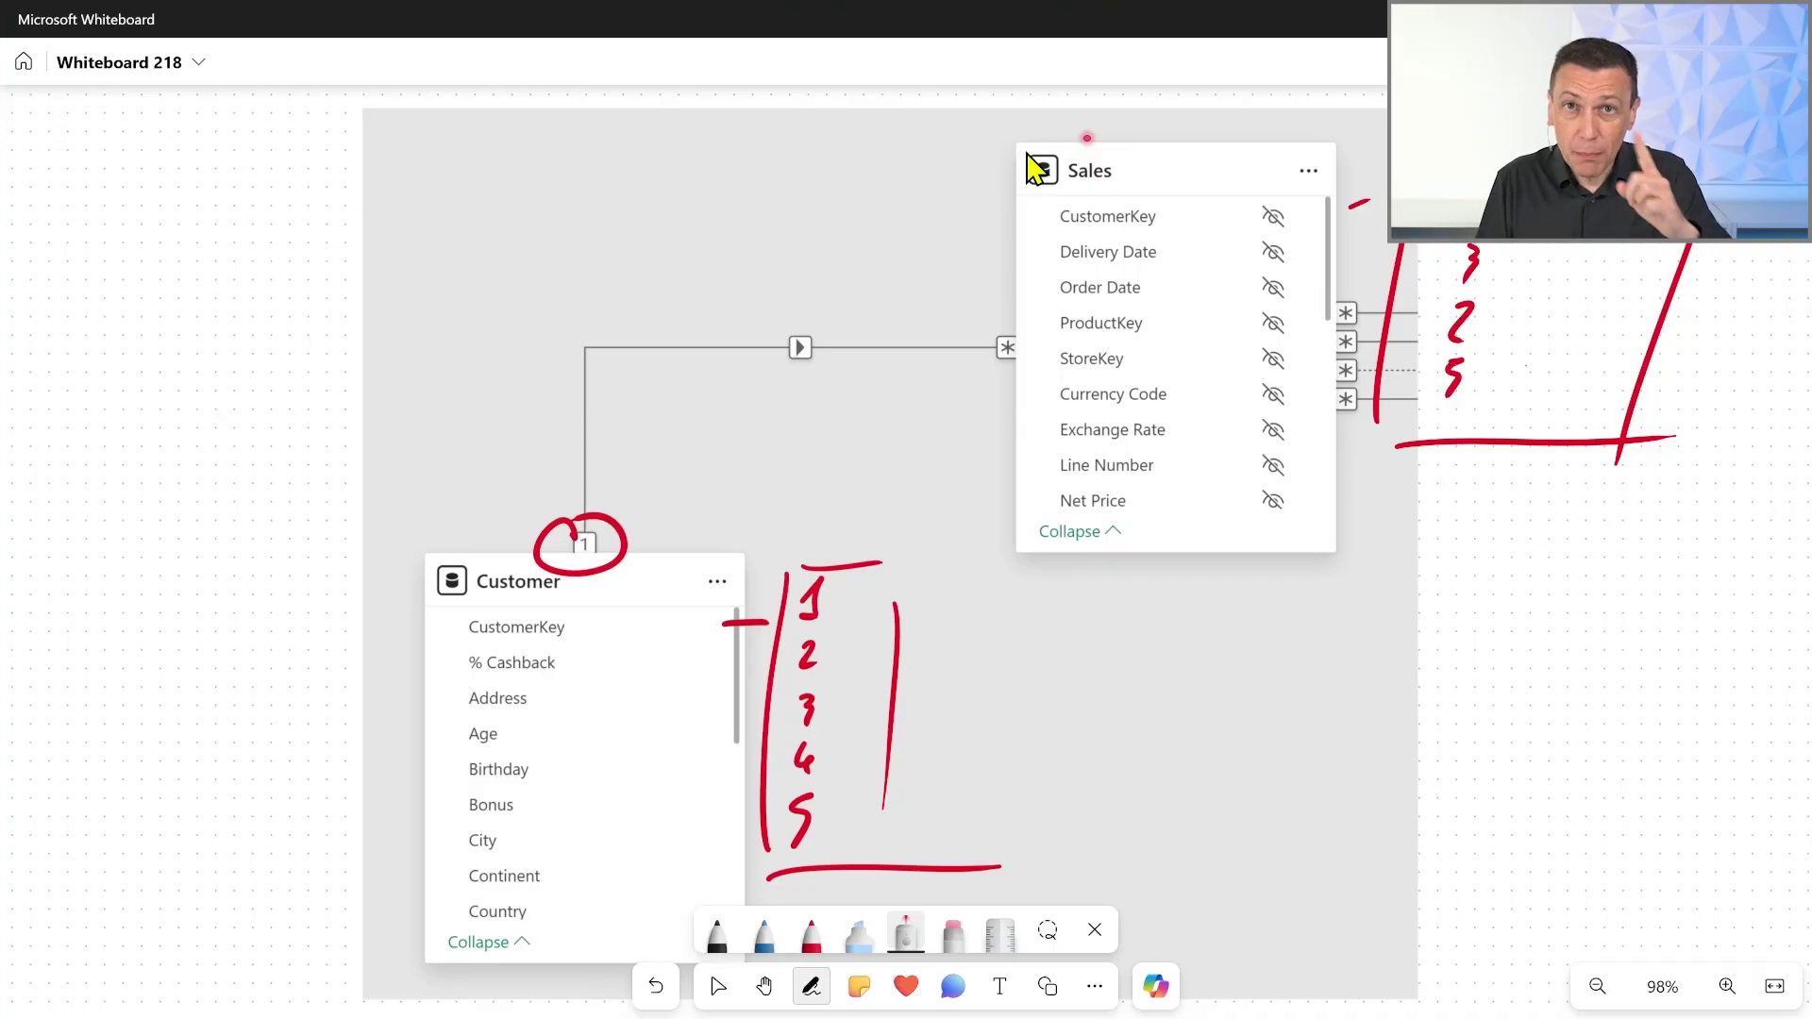
# Step: In black ink, add key 8 under the Sales sketch and a question mark beside the end of the Customer key list
pyautogui.click(717, 937)
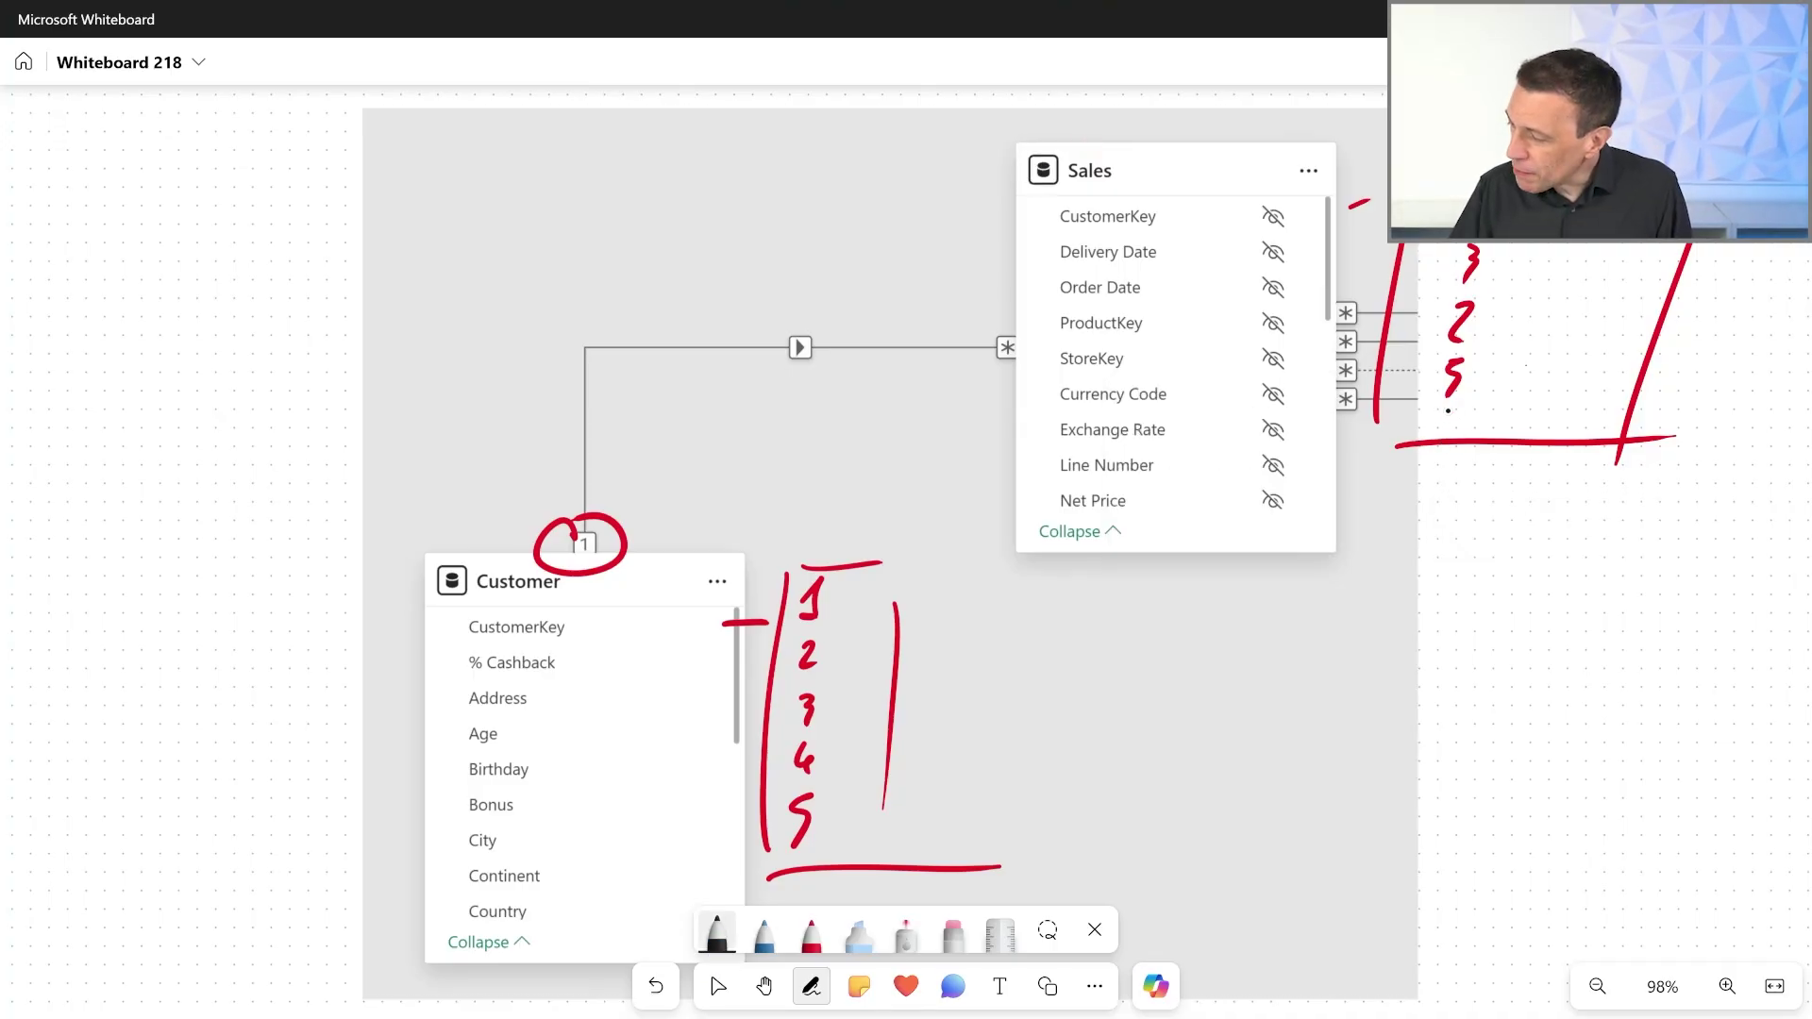
pyautogui.moveTo(1447, 411)
pyautogui.mouseDown()
pyautogui.moveTo(1437, 434)
pyautogui.moveTo(1462, 408)
pyautogui.mouseUp()
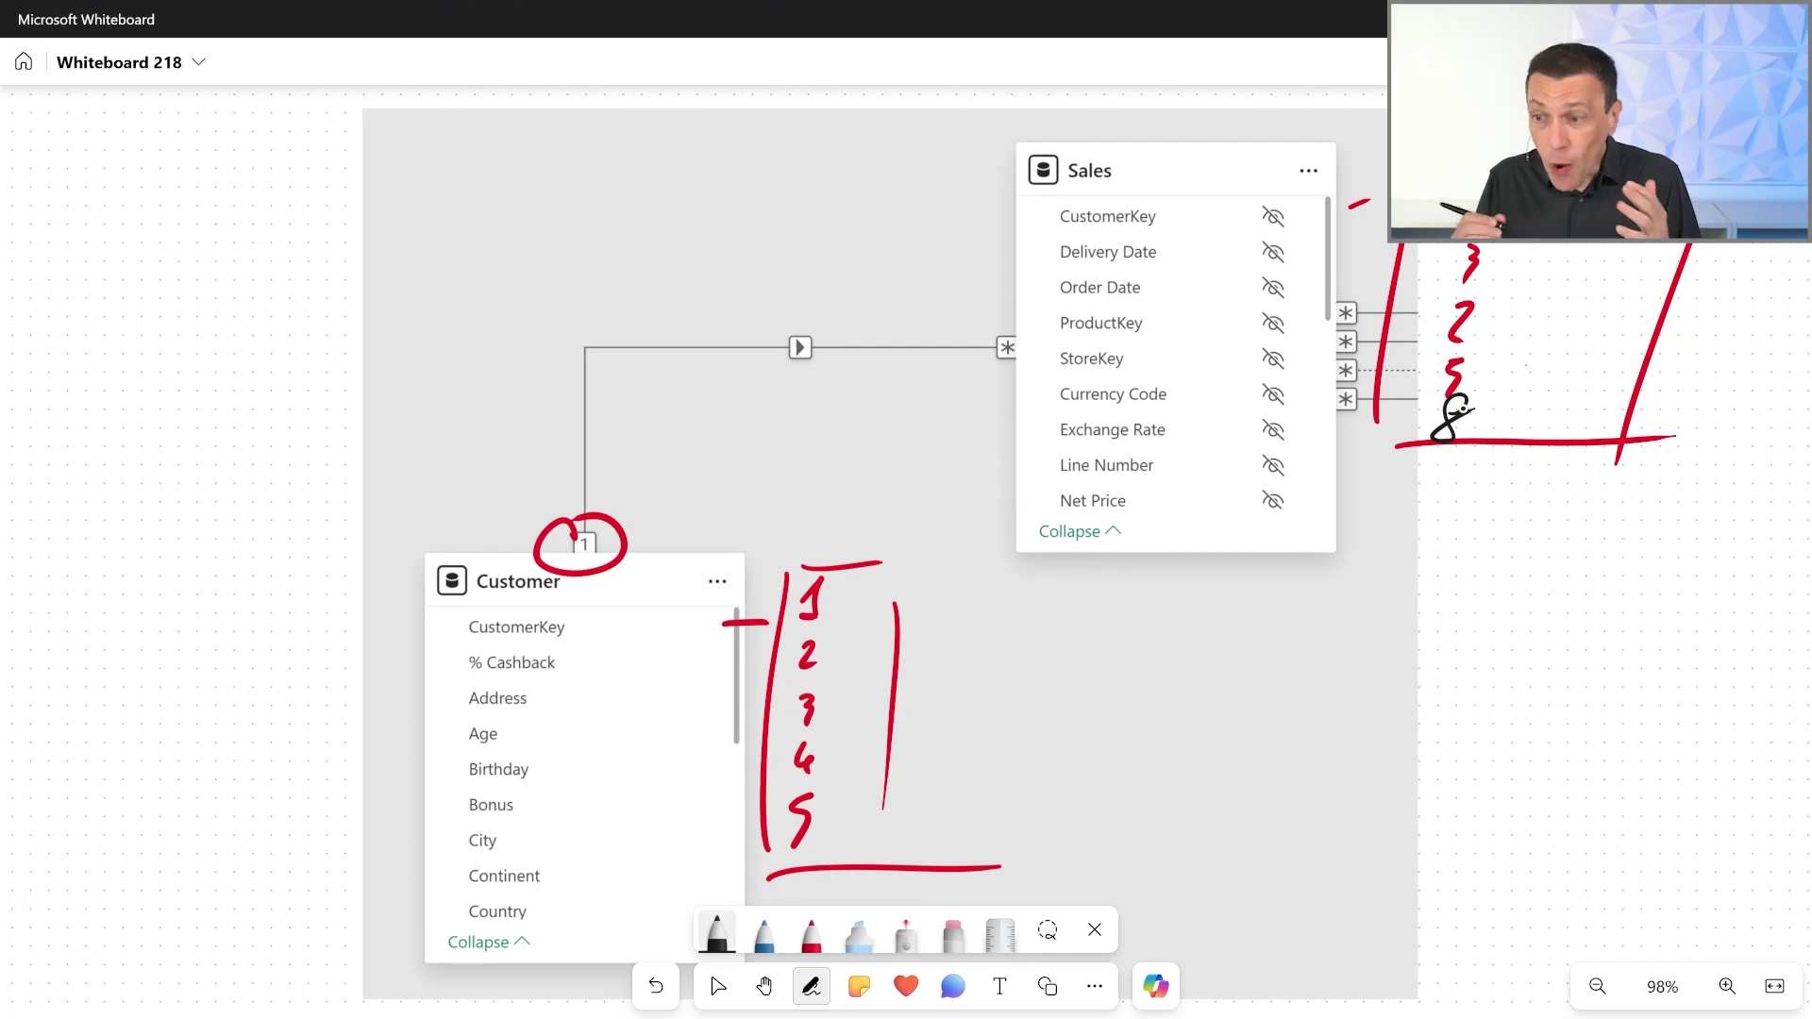
pyautogui.moveTo(982, 824); pyautogui.dragTo(1011, 863)
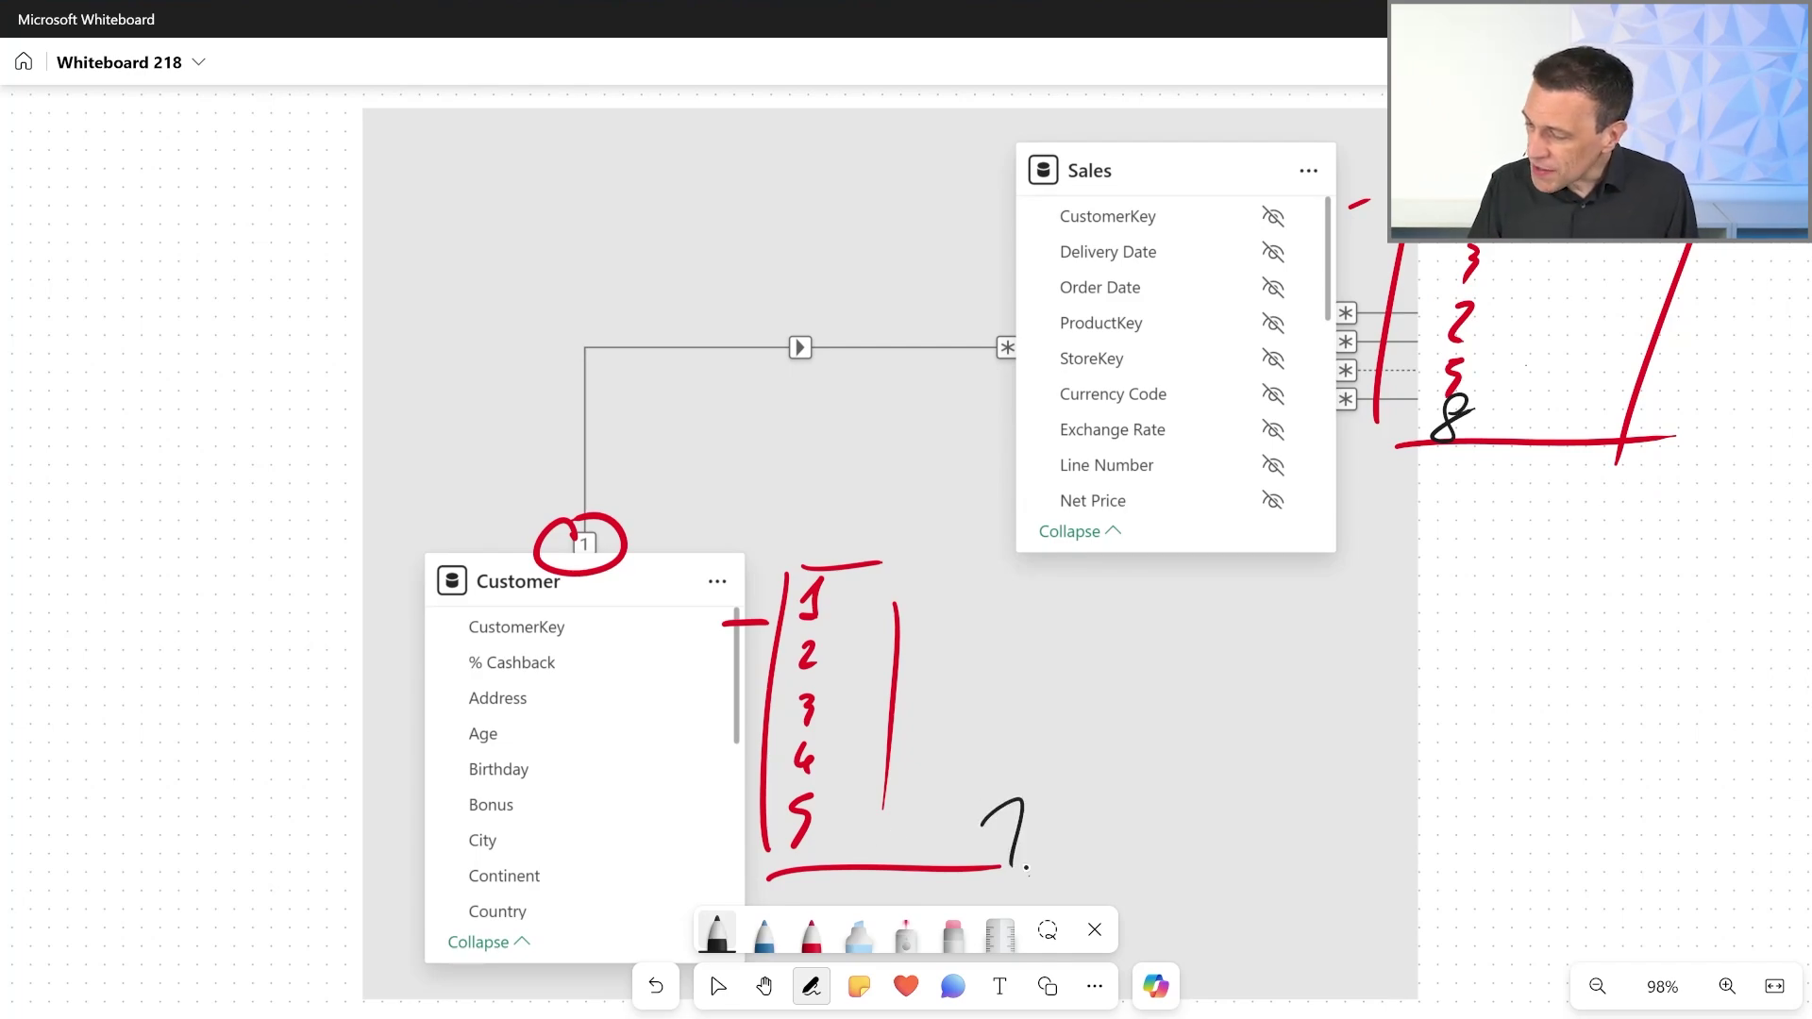
# Step: Draw a black hatched box beneath the Customer key list to represent an extra blank row
pyautogui.scroll(-2, 849, 519)
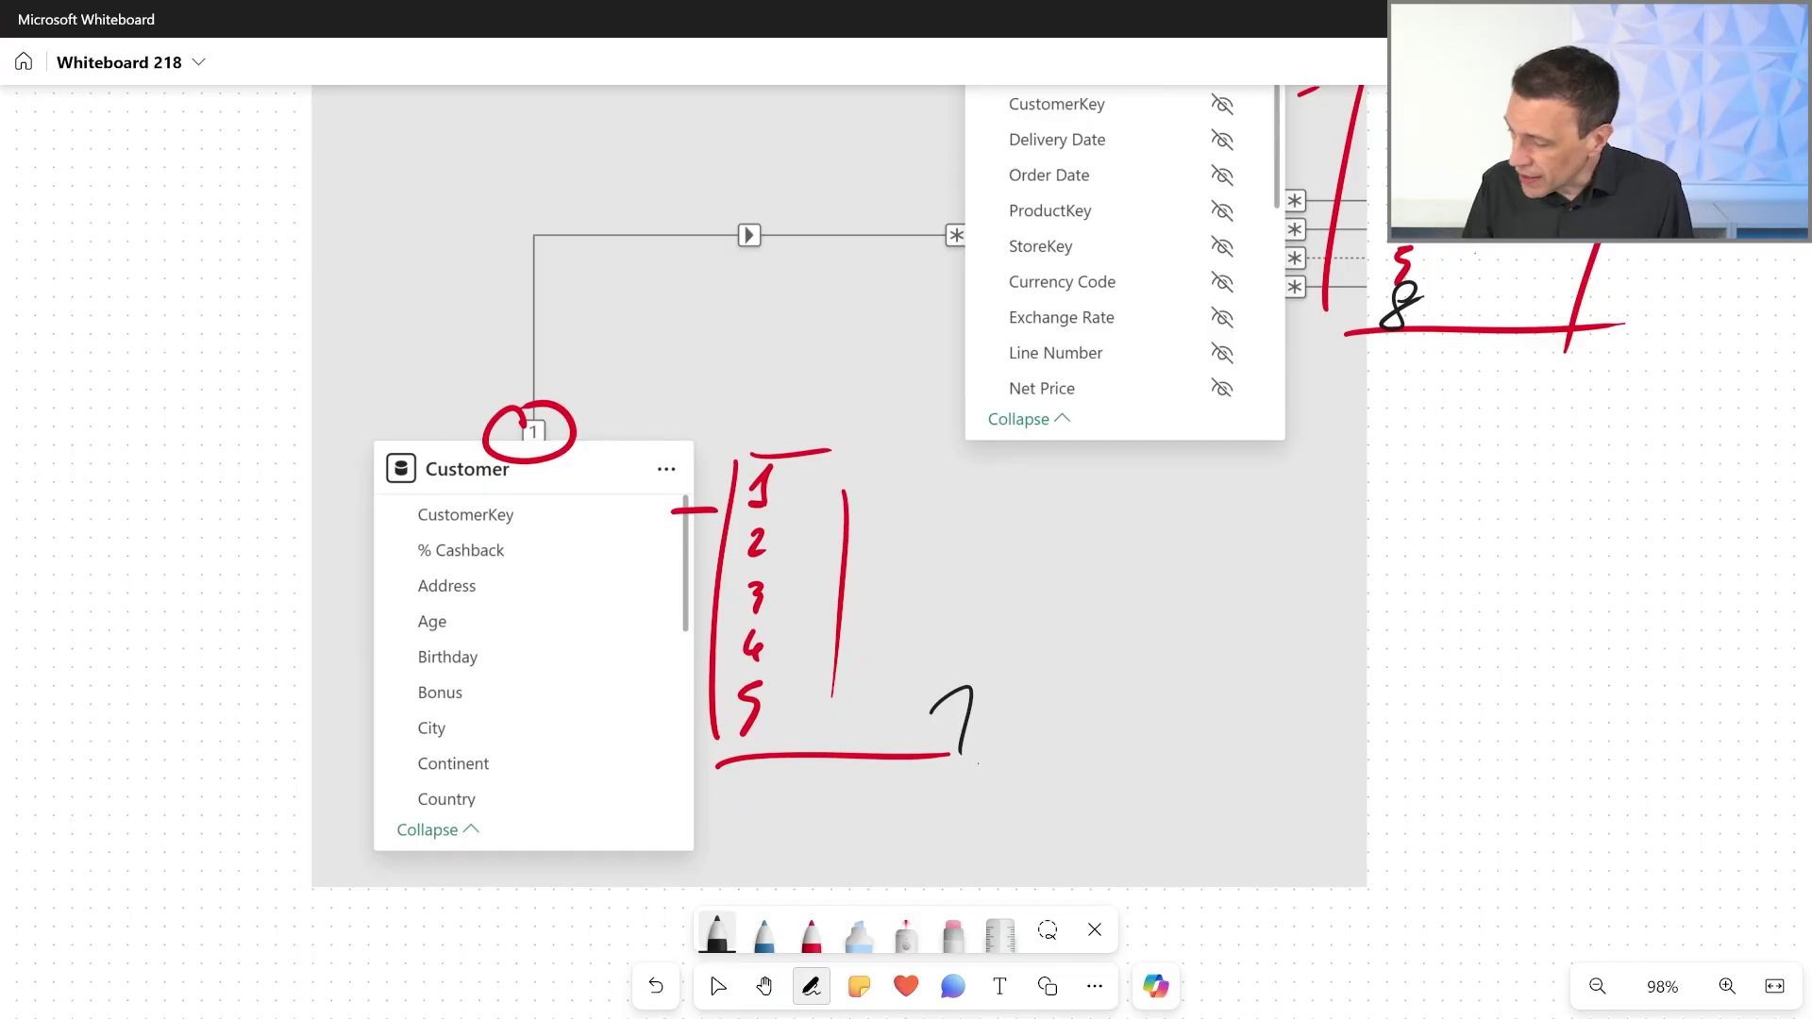
pyautogui.click(906, 932)
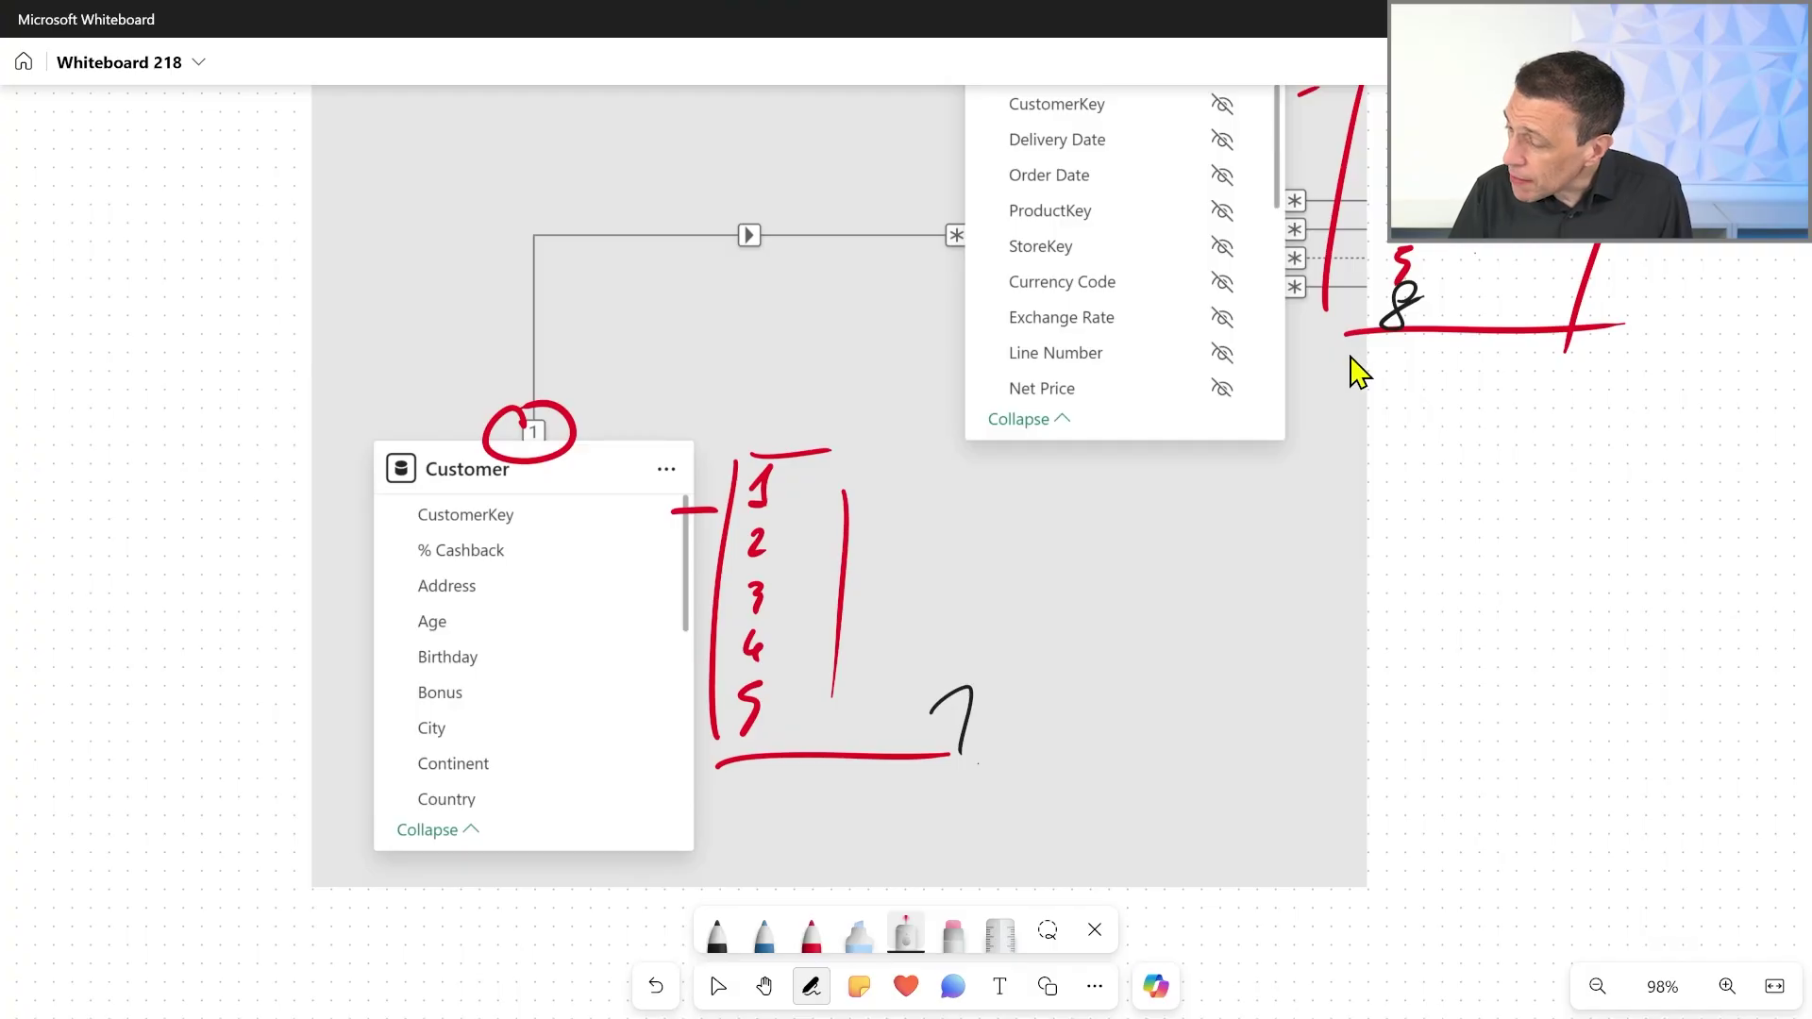
pyautogui.rightClick(1388, 406)
pyautogui.moveTo(708, 769)
pyautogui.mouseDown()
pyautogui.moveTo(705, 837)
pyautogui.moveTo(1008, 756)
pyautogui.moveTo(1027, 817)
pyautogui.mouseUp()
pyautogui.moveTo(704, 835); pyautogui.dragTo(1060, 818)
pyautogui.click(717, 986)
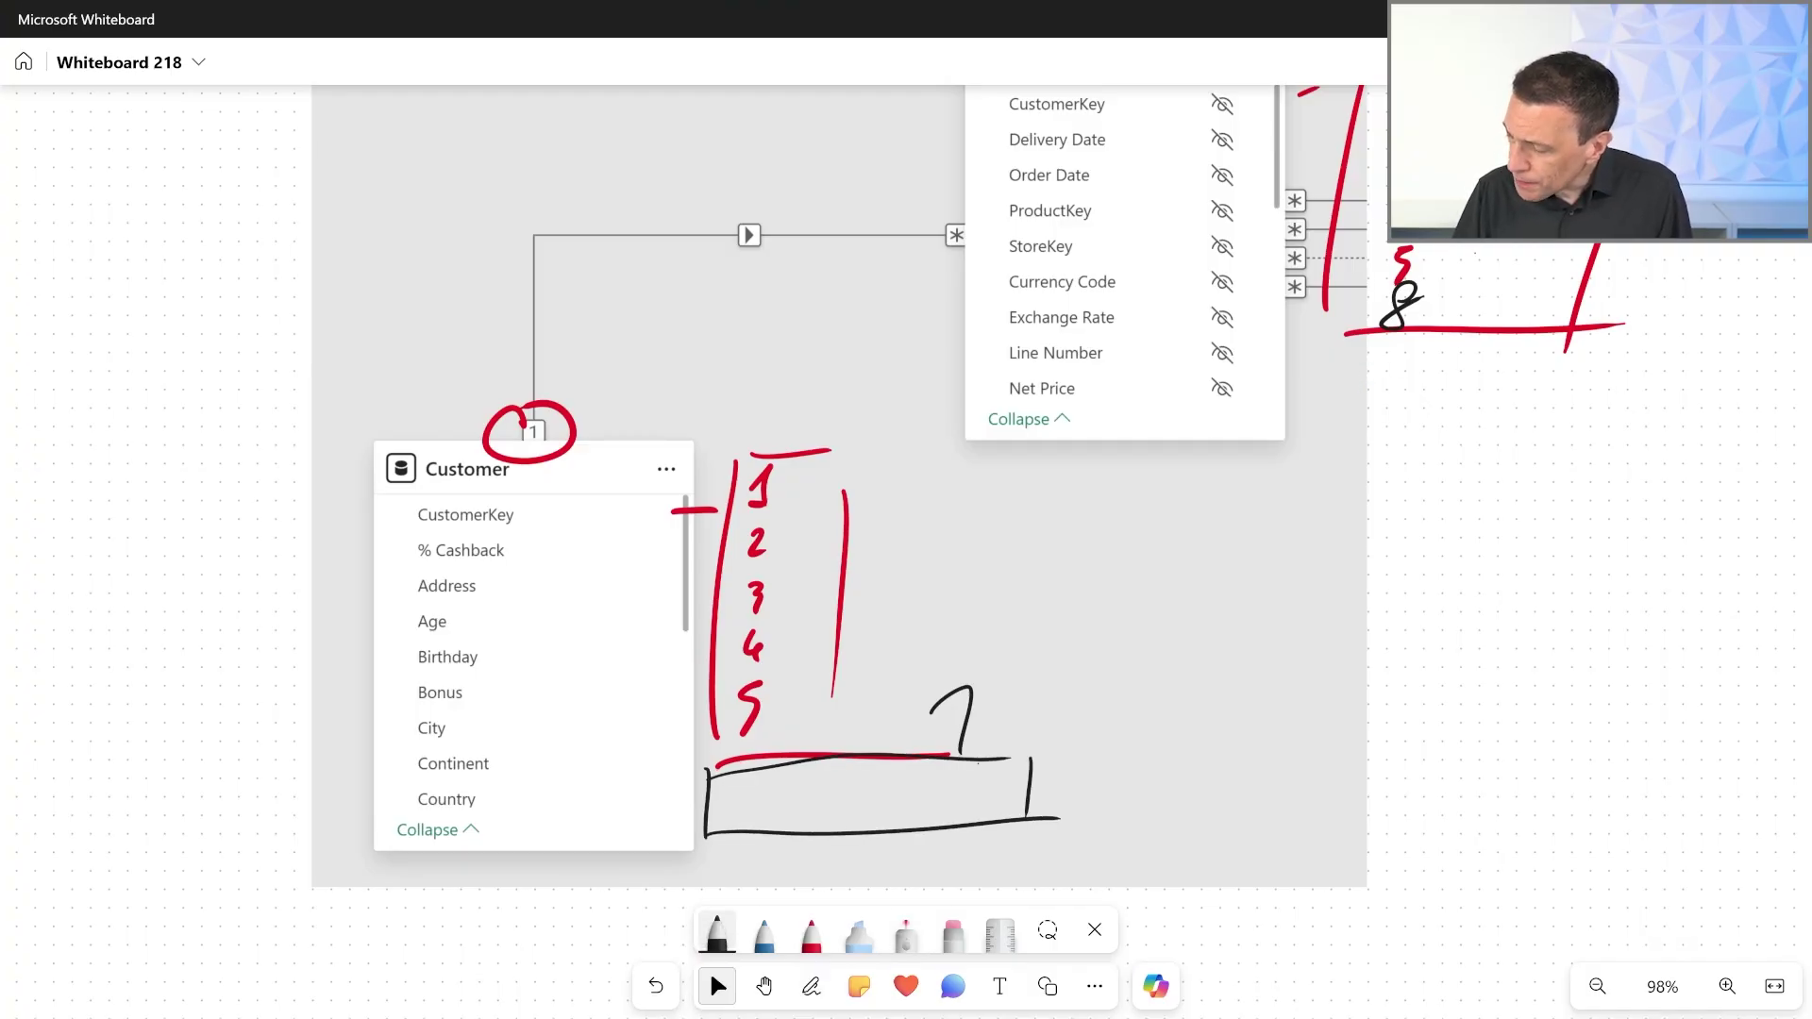
pyautogui.click(812, 986)
pyautogui.moveTo(723, 824)
pyautogui.mouseDown()
pyautogui.moveTo(809, 781)
pyautogui.moveTo(942, 773)
pyautogui.mouseUp()
pyautogui.moveTo(952, 811); pyautogui.dragTo(1002, 783)
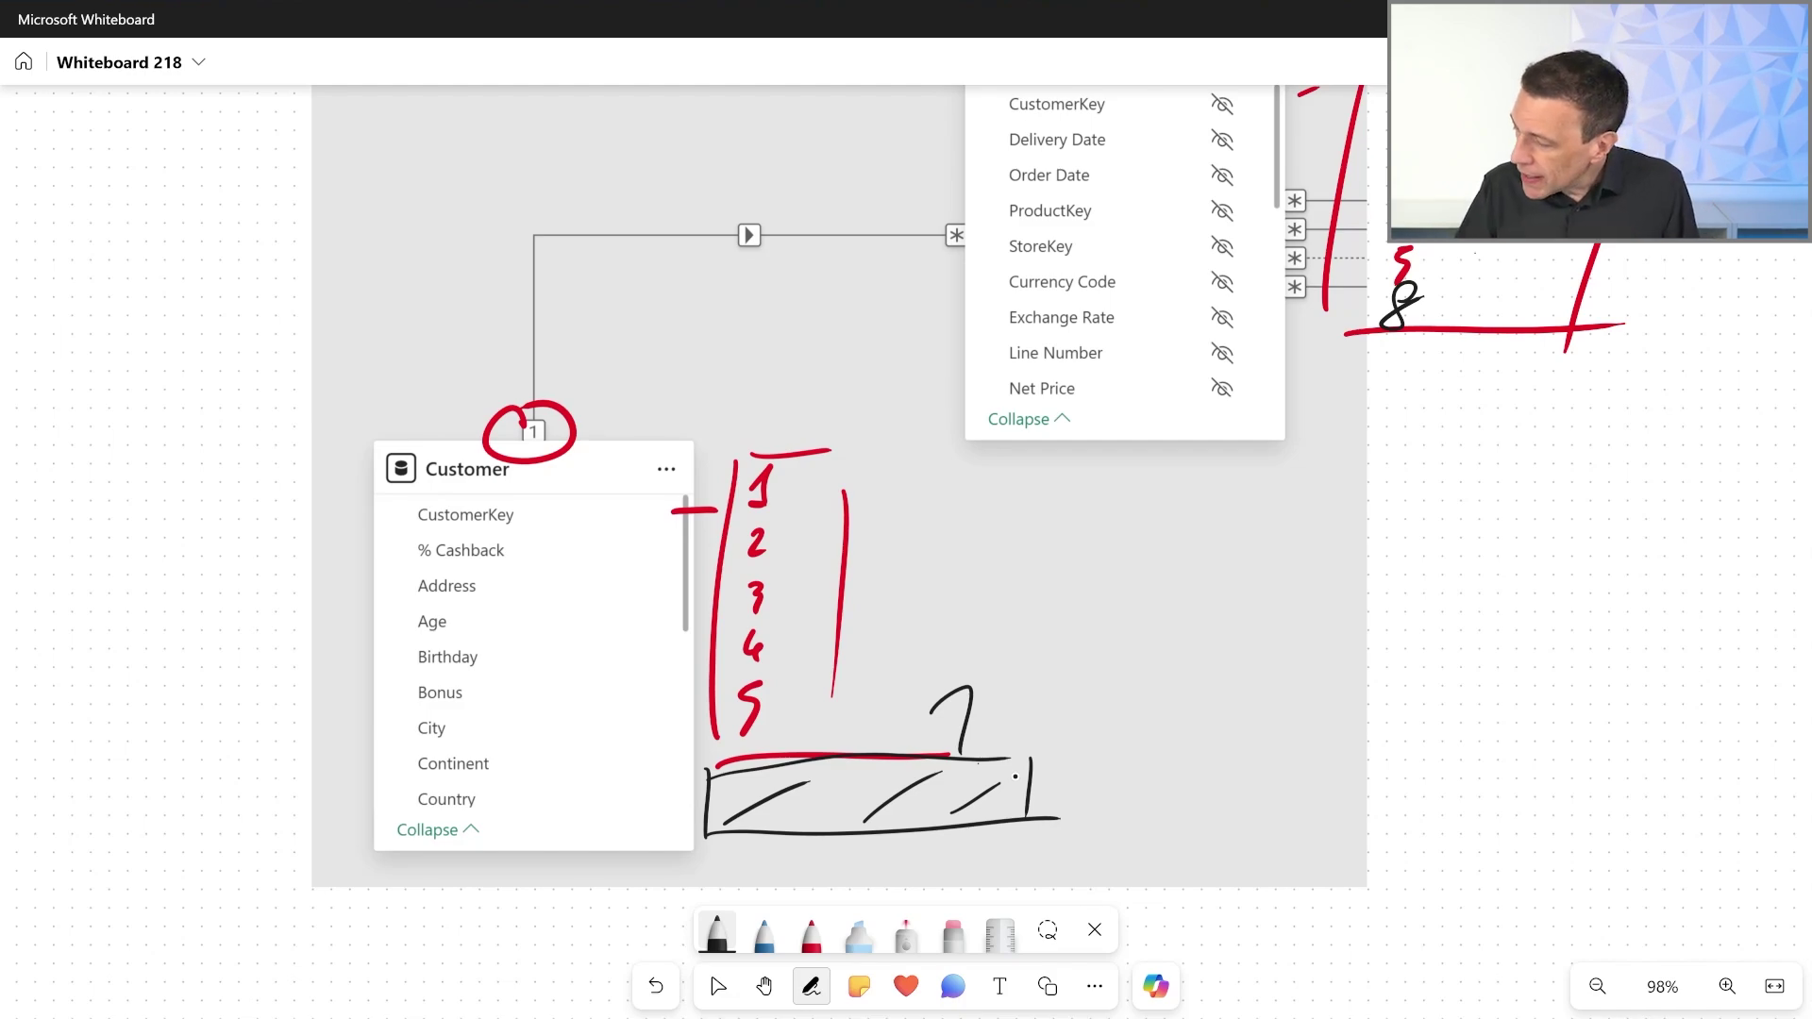
# Step: Draw a line from the hatched row to the Sales sketch, frame key 8 there, and add keys 9 and 12 below it
pyautogui.moveTo(1046, 781); pyautogui.dragTo(1347, 360)
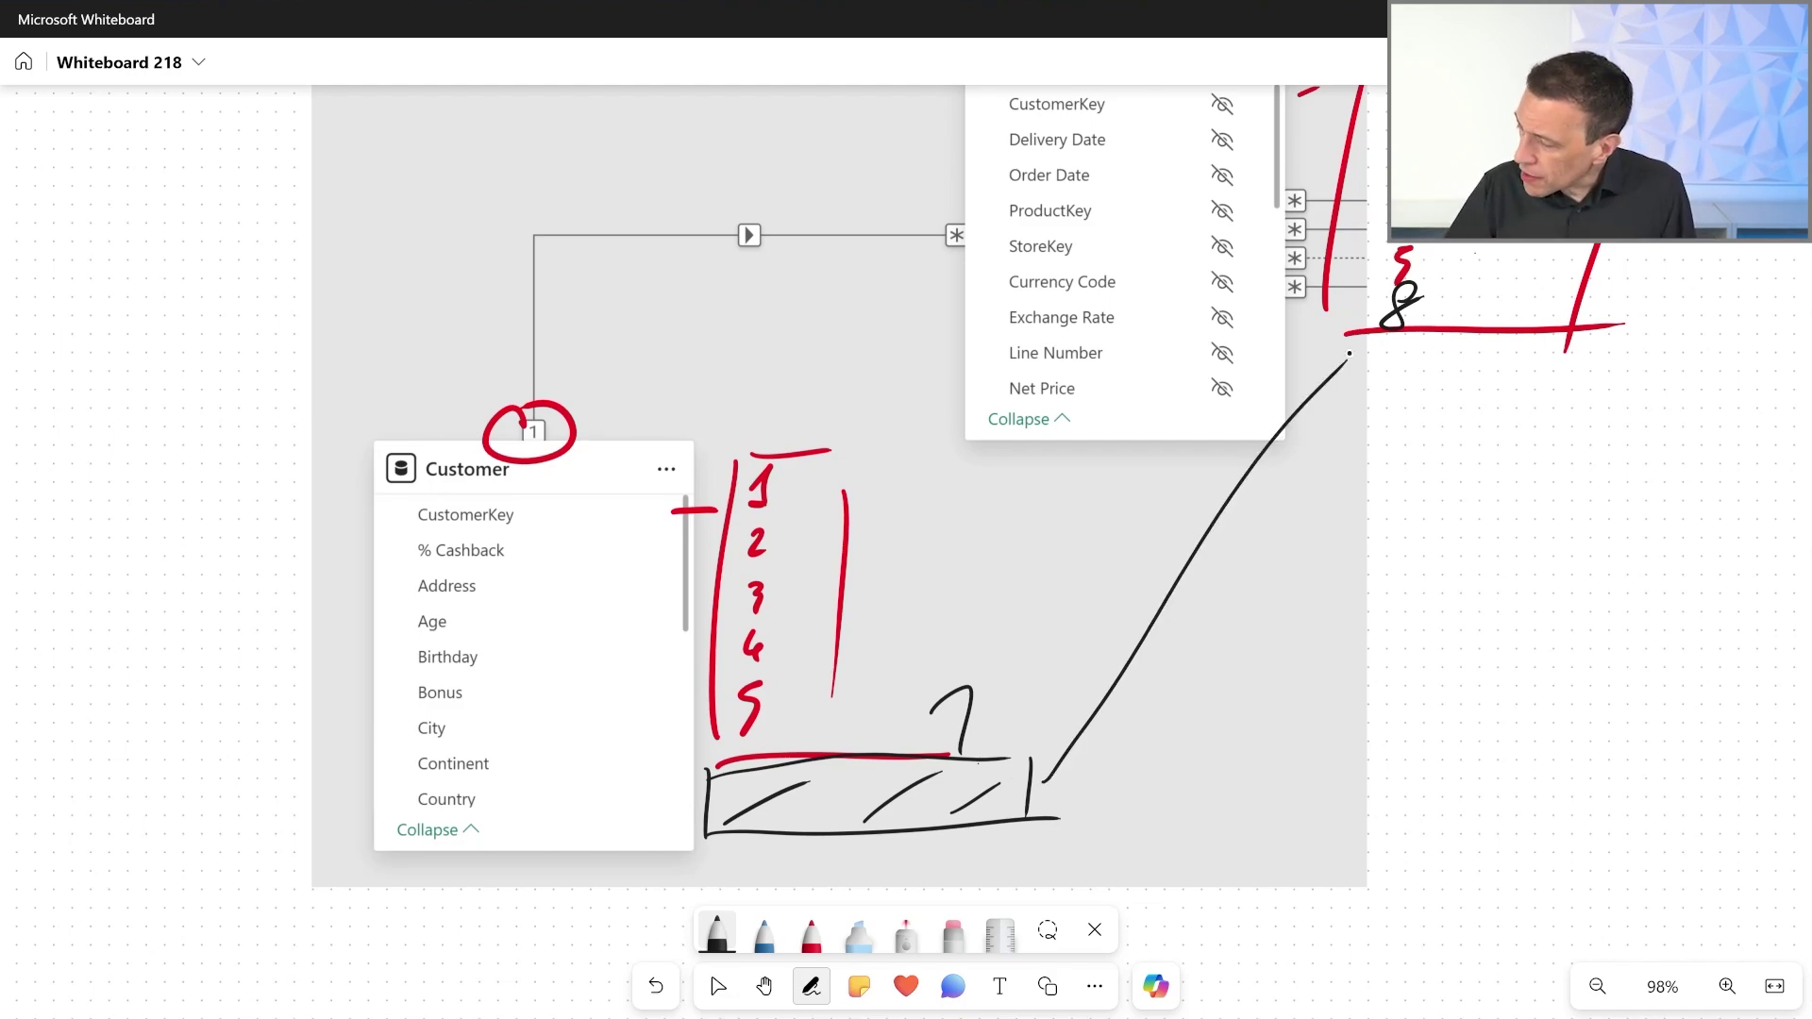
pyautogui.moveTo(1362, 295)
pyautogui.mouseDown()
pyautogui.moveTo(1342, 439)
pyautogui.moveTo(1667, 289)
pyautogui.moveTo(1642, 467)
pyautogui.mouseUp()
pyautogui.moveTo(1327, 469); pyautogui.dragTo(1678, 474)
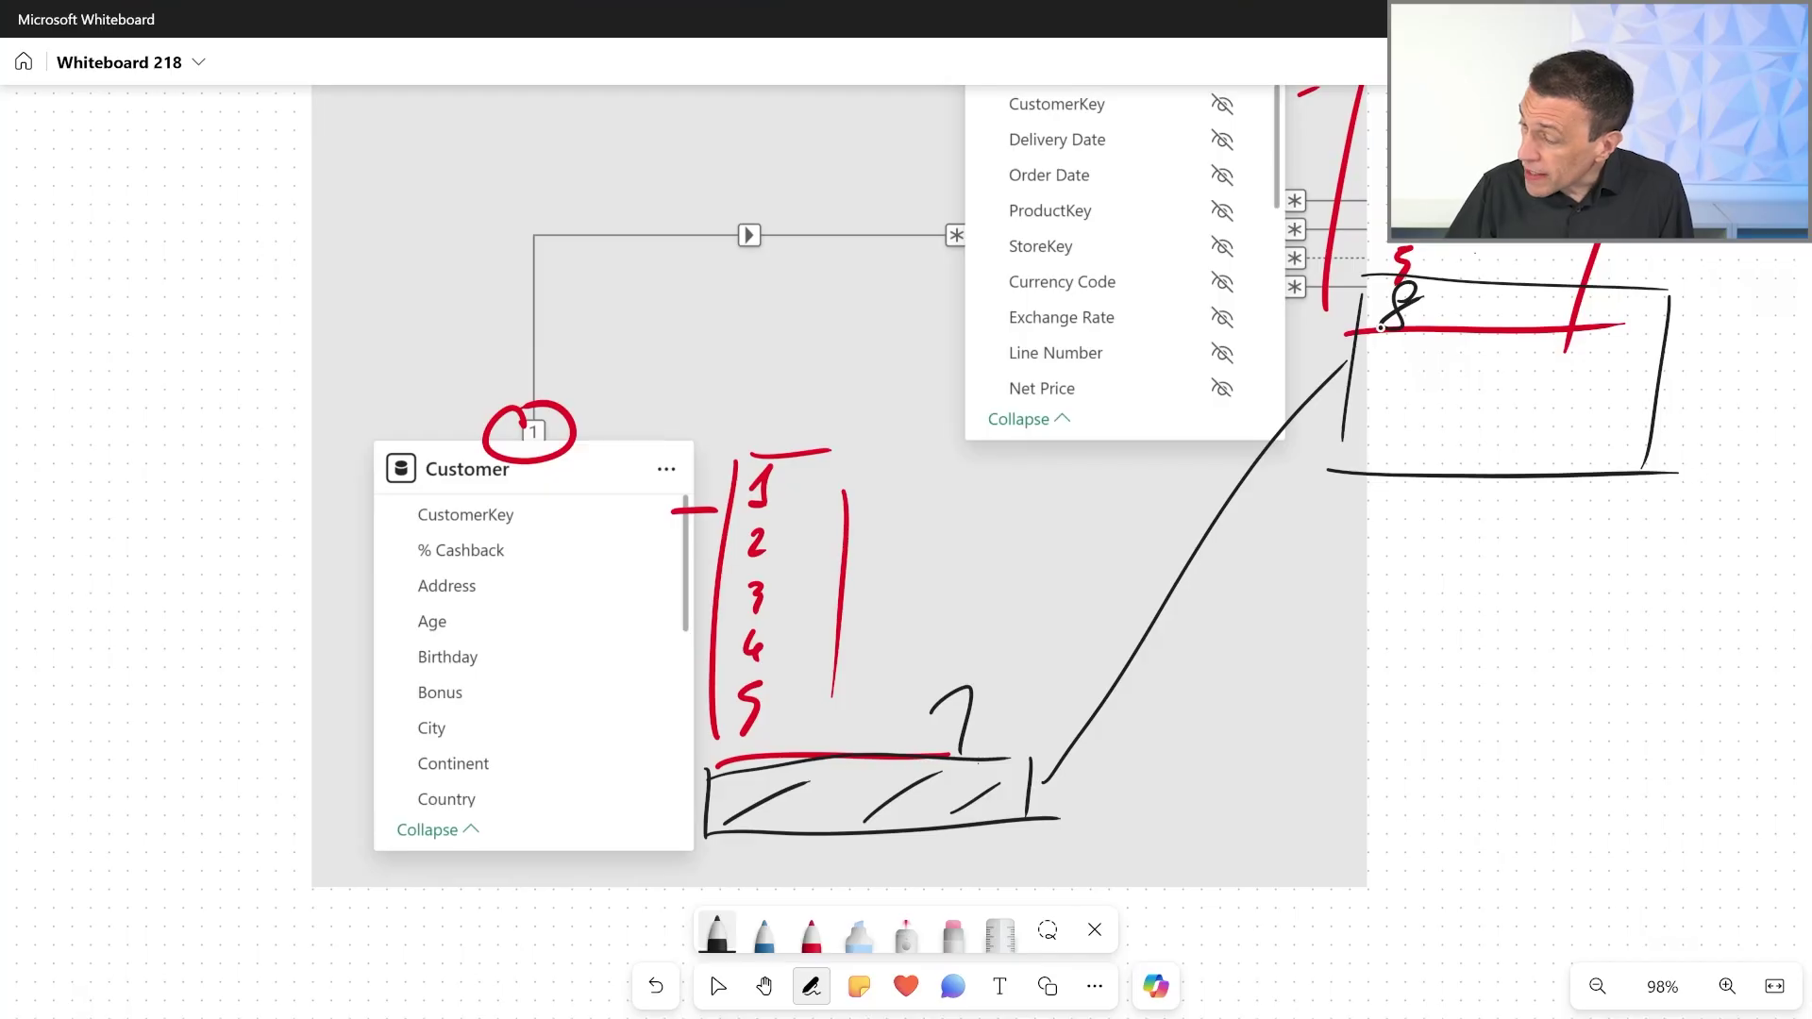
pyautogui.moveTo(1408, 347); pyautogui.dragTo(1367, 437)
pyautogui.moveTo(1393, 419); pyautogui.dragTo(1412, 450)
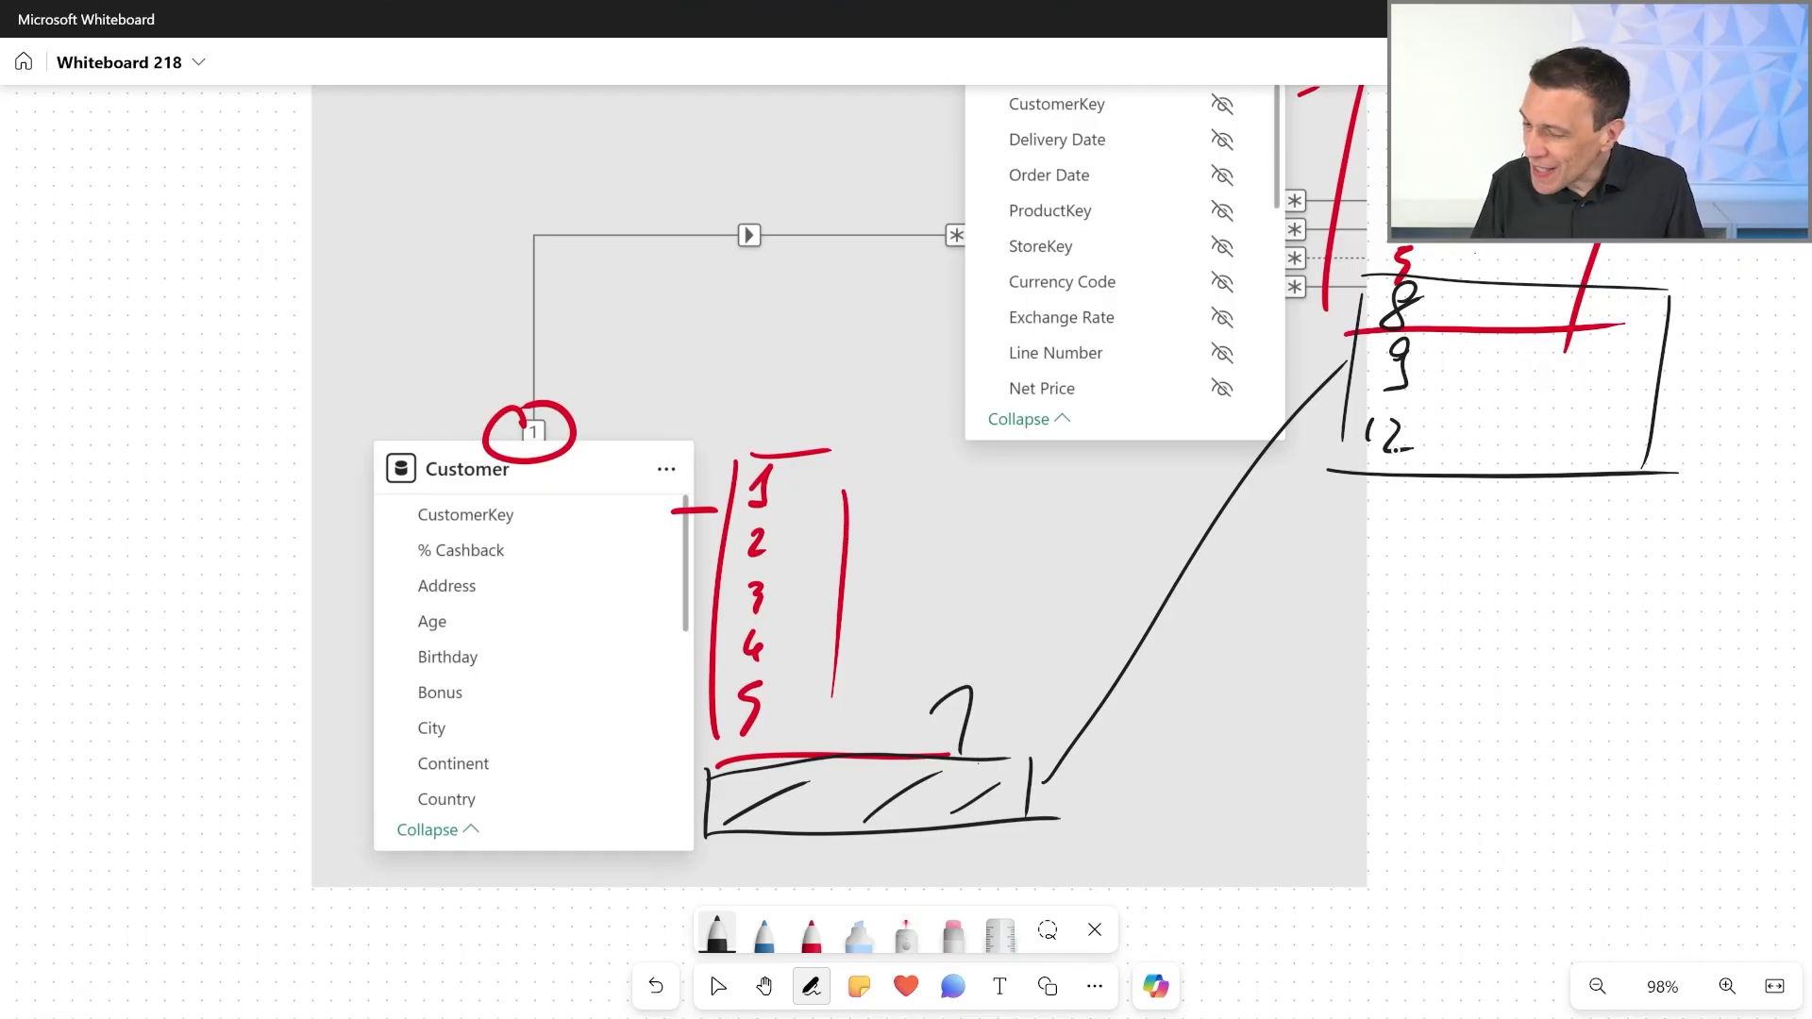
# Step: In red ink, trace the Customer–Sales relationship line and circle the unmatched keys 8, 9 and 12
pyautogui.click(811, 935)
pyautogui.moveTo(838, 207)
pyautogui.mouseDown()
pyautogui.moveTo(736, 191)
pyautogui.moveTo(524, 377)
pyautogui.mouseUp()
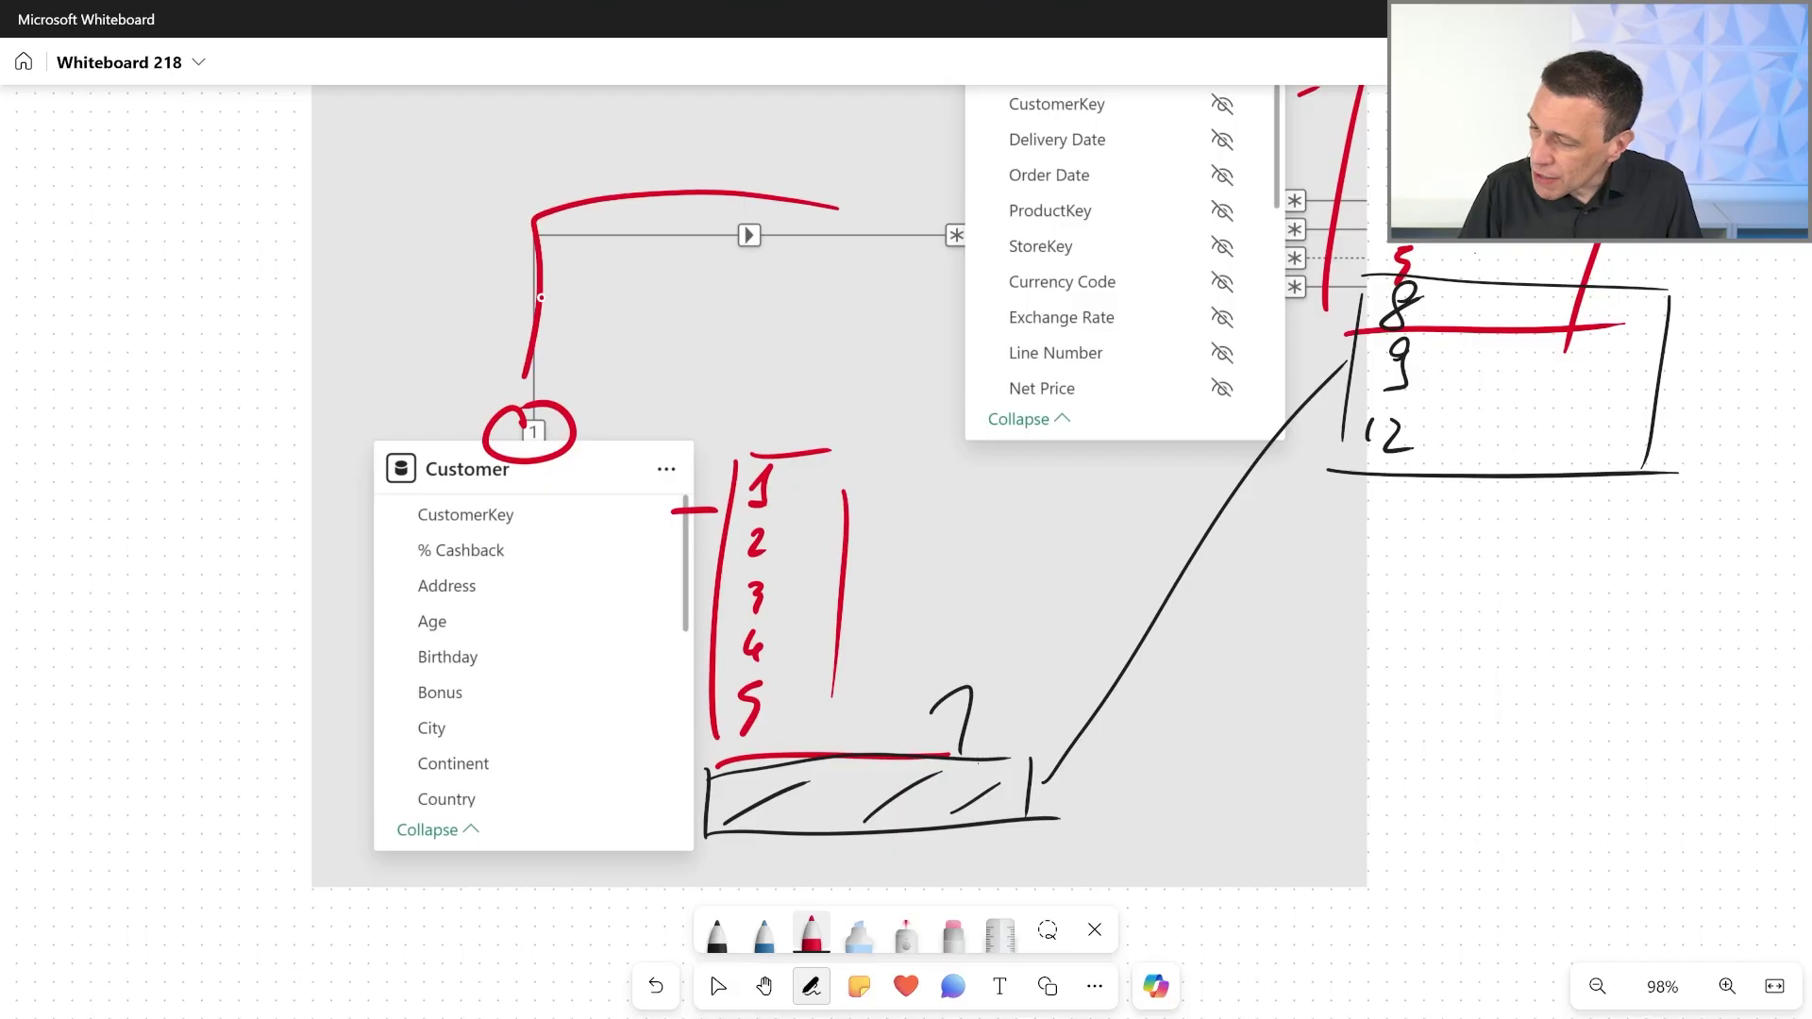
pyautogui.moveTo(591, 183); pyautogui.dragTo(878, 193)
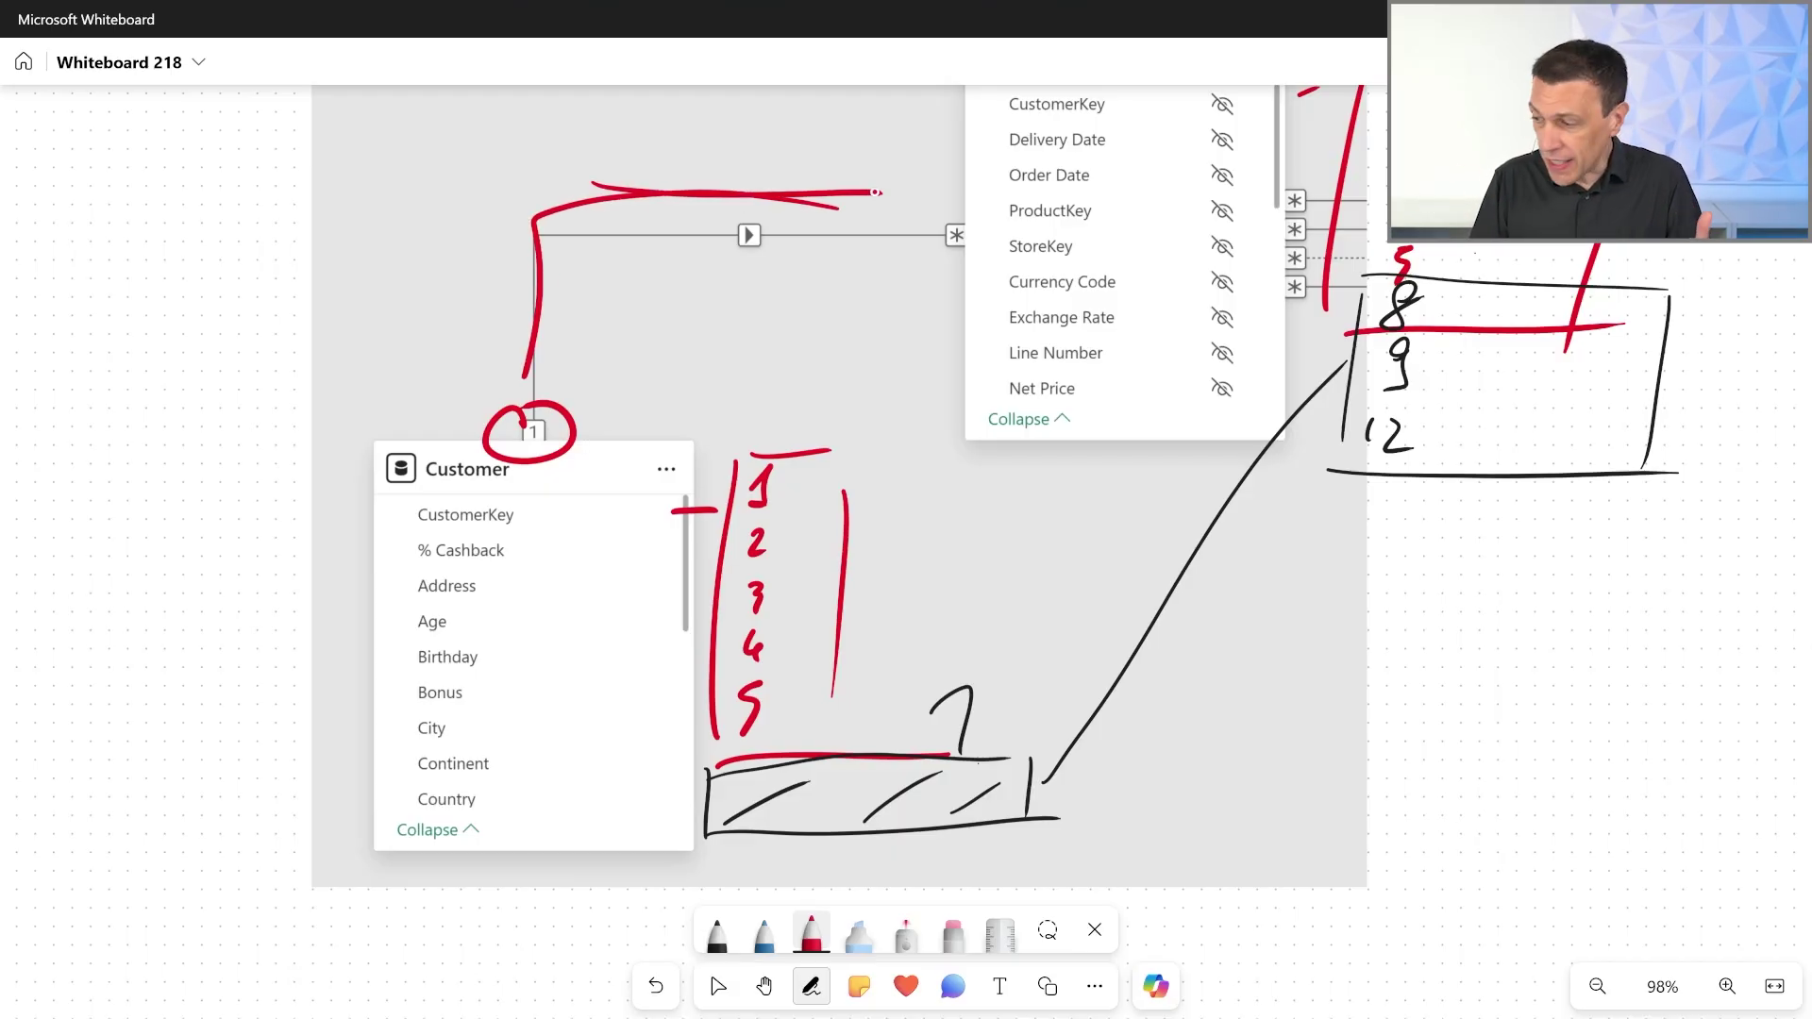
pyautogui.moveTo(1434, 269)
pyautogui.mouseDown()
pyautogui.moveTo(1284, 396)
pyautogui.moveTo(1520, 302)
pyautogui.mouseUp()
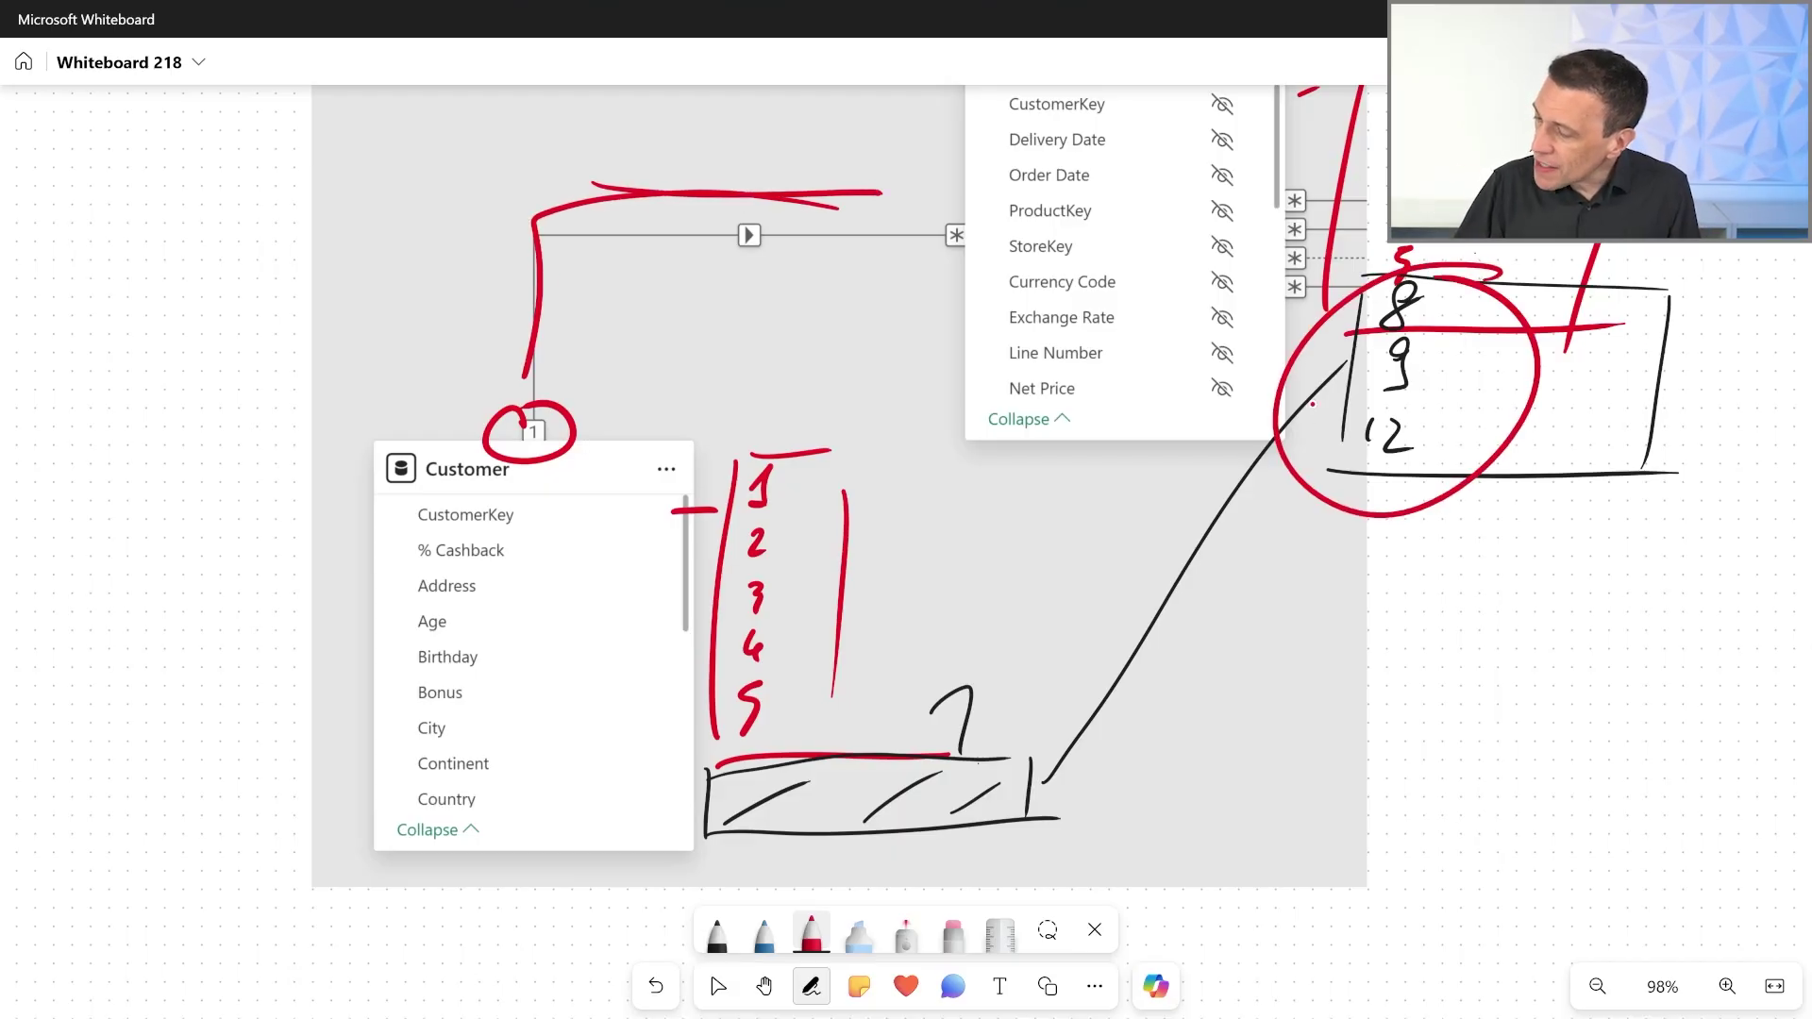
pyautogui.moveTo(1298, 444)
pyautogui.mouseDown()
pyautogui.moveTo(869, 278)
pyautogui.moveTo(904, 261)
pyautogui.mouseUp()
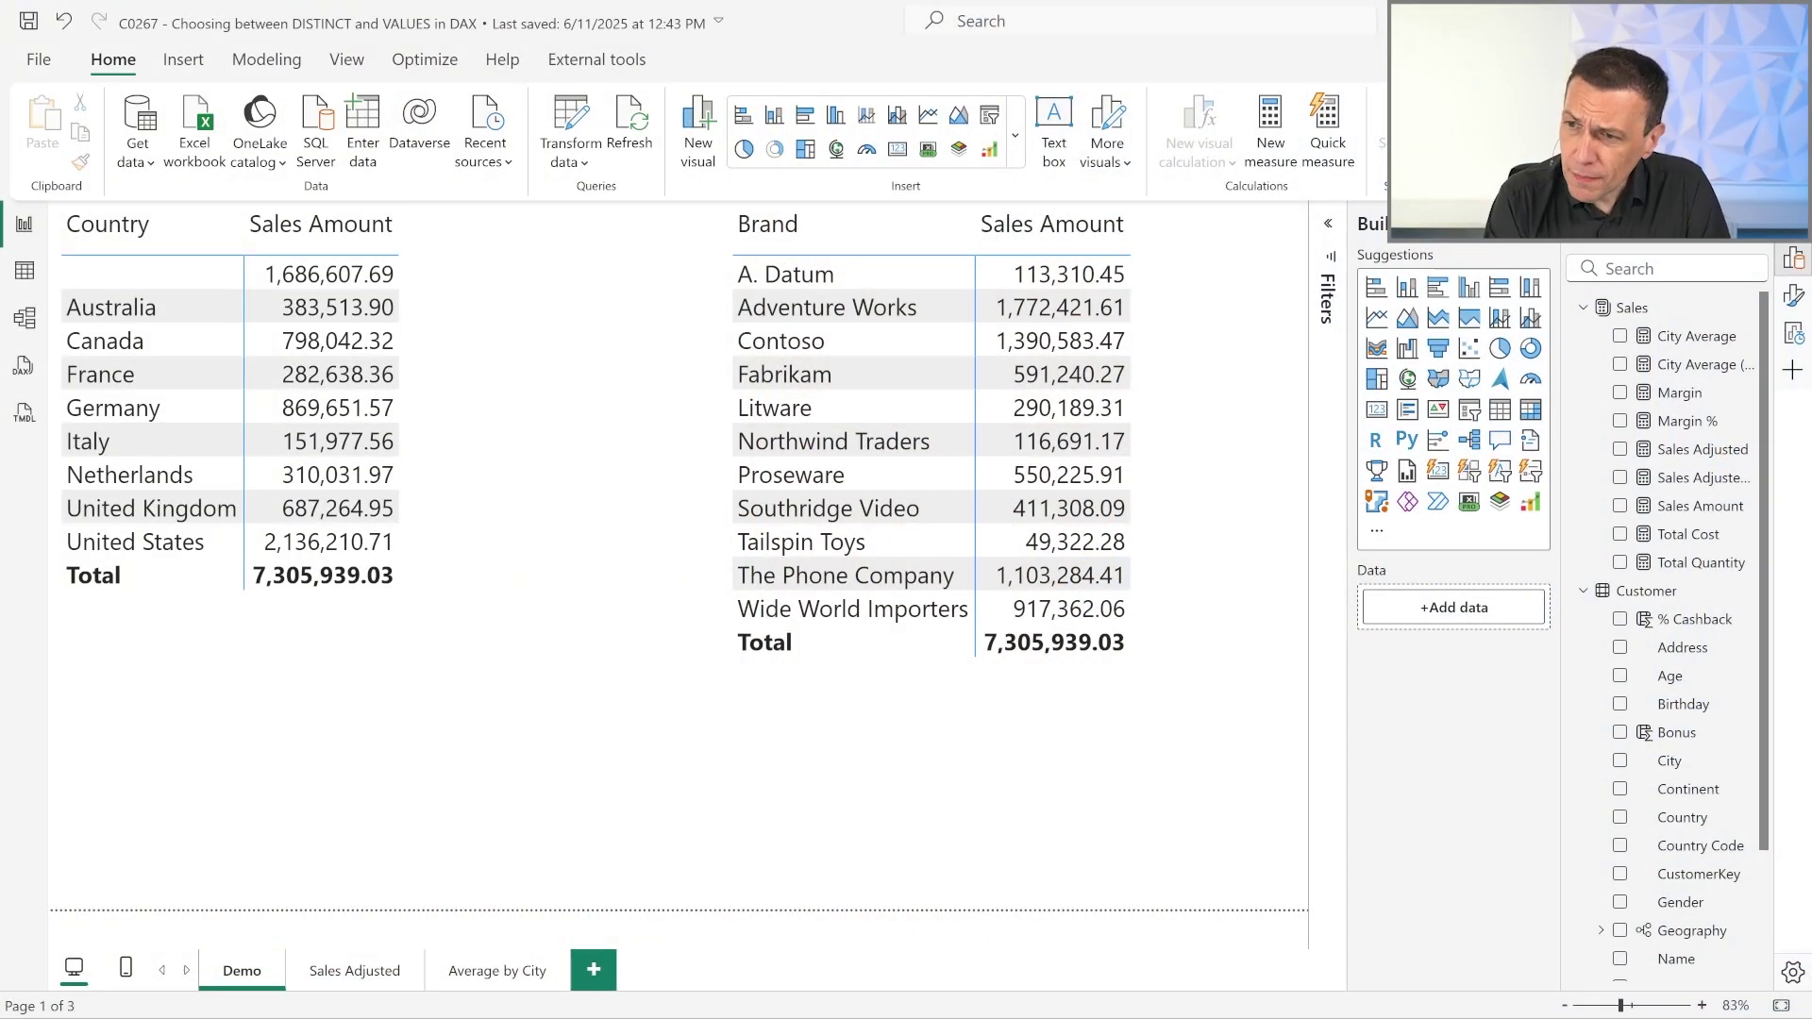
# Step: Switch to the Power BI report, display its model diagram, and move the Product table closer beneath Sales
pyautogui.click(372, 409)
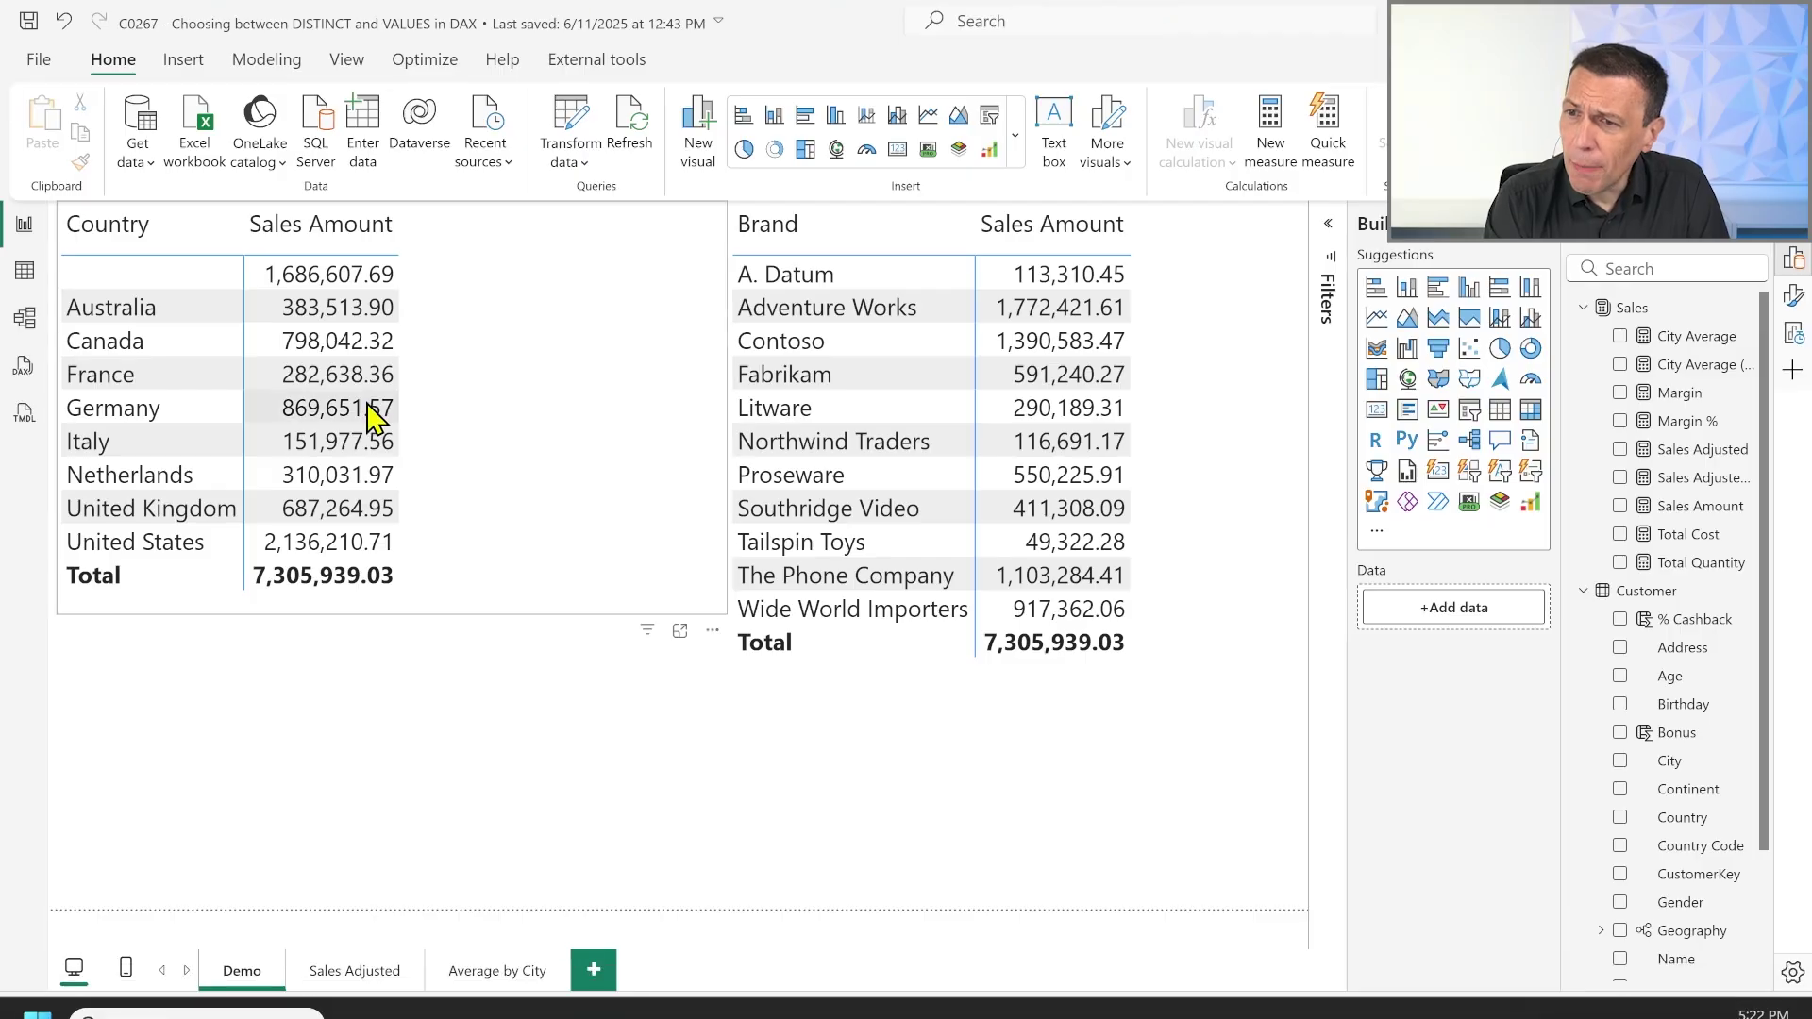
pyautogui.click(1220, 326)
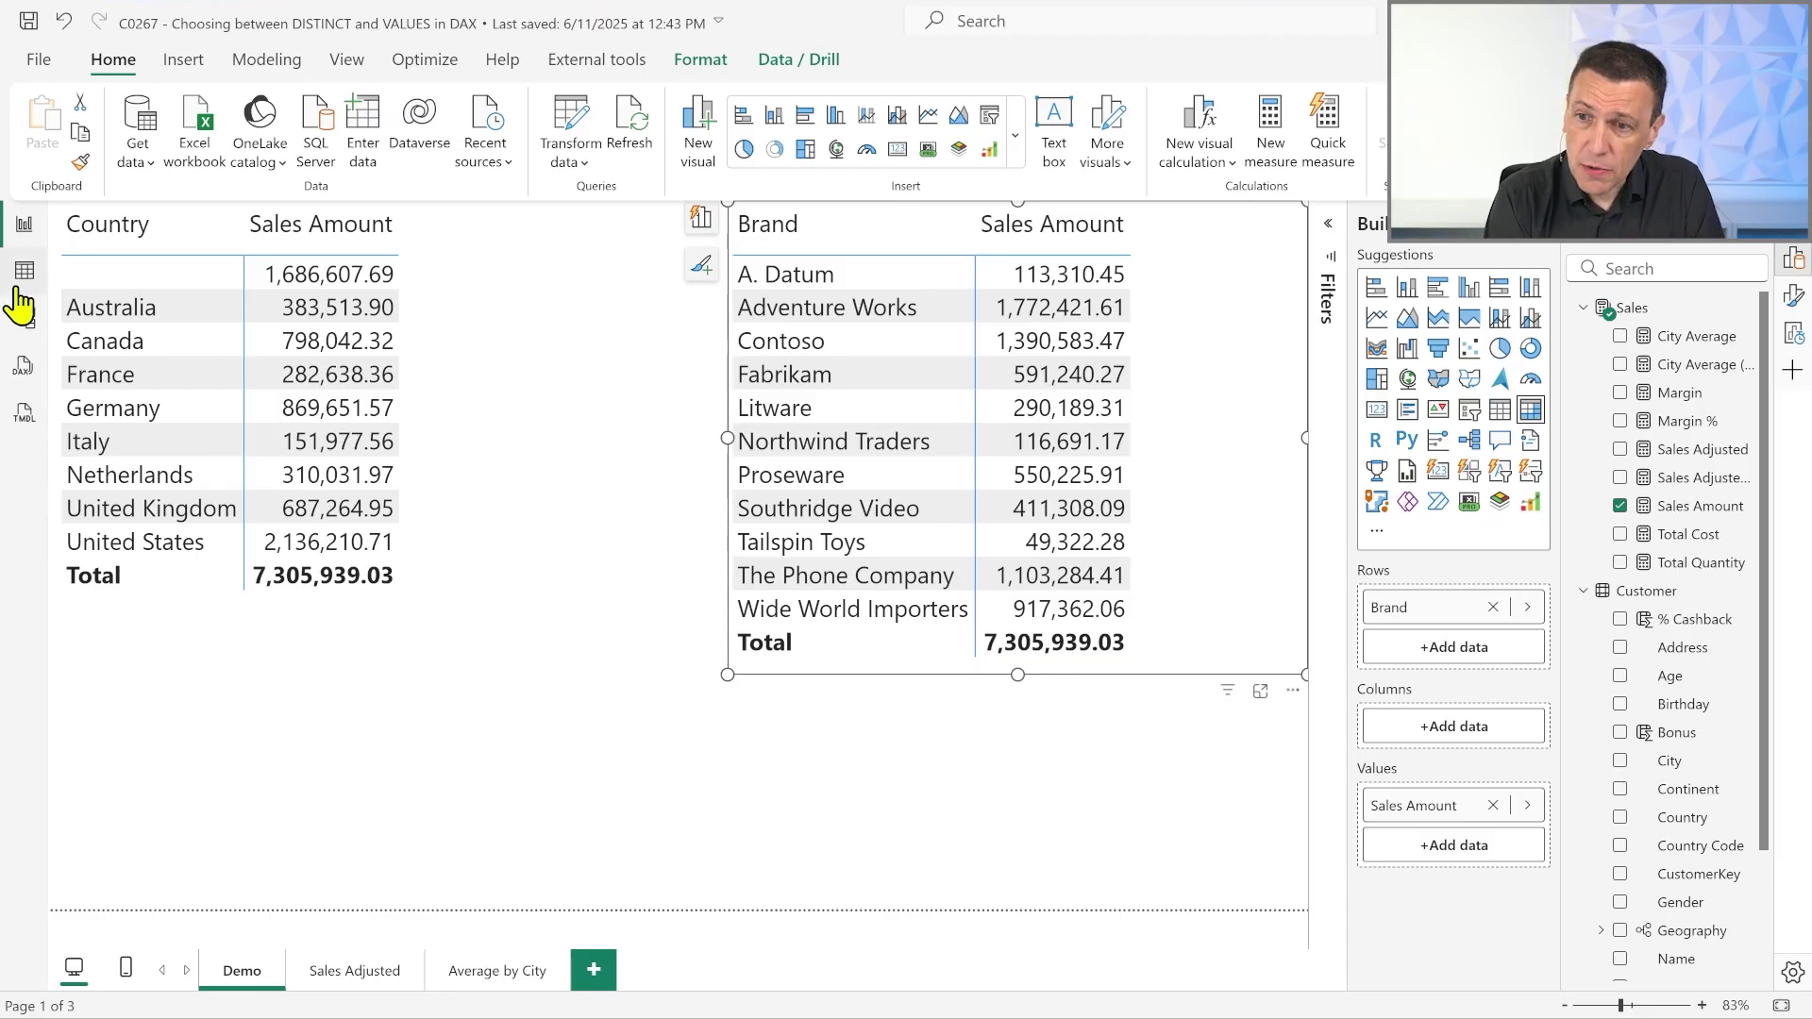
pyautogui.click(24, 318)
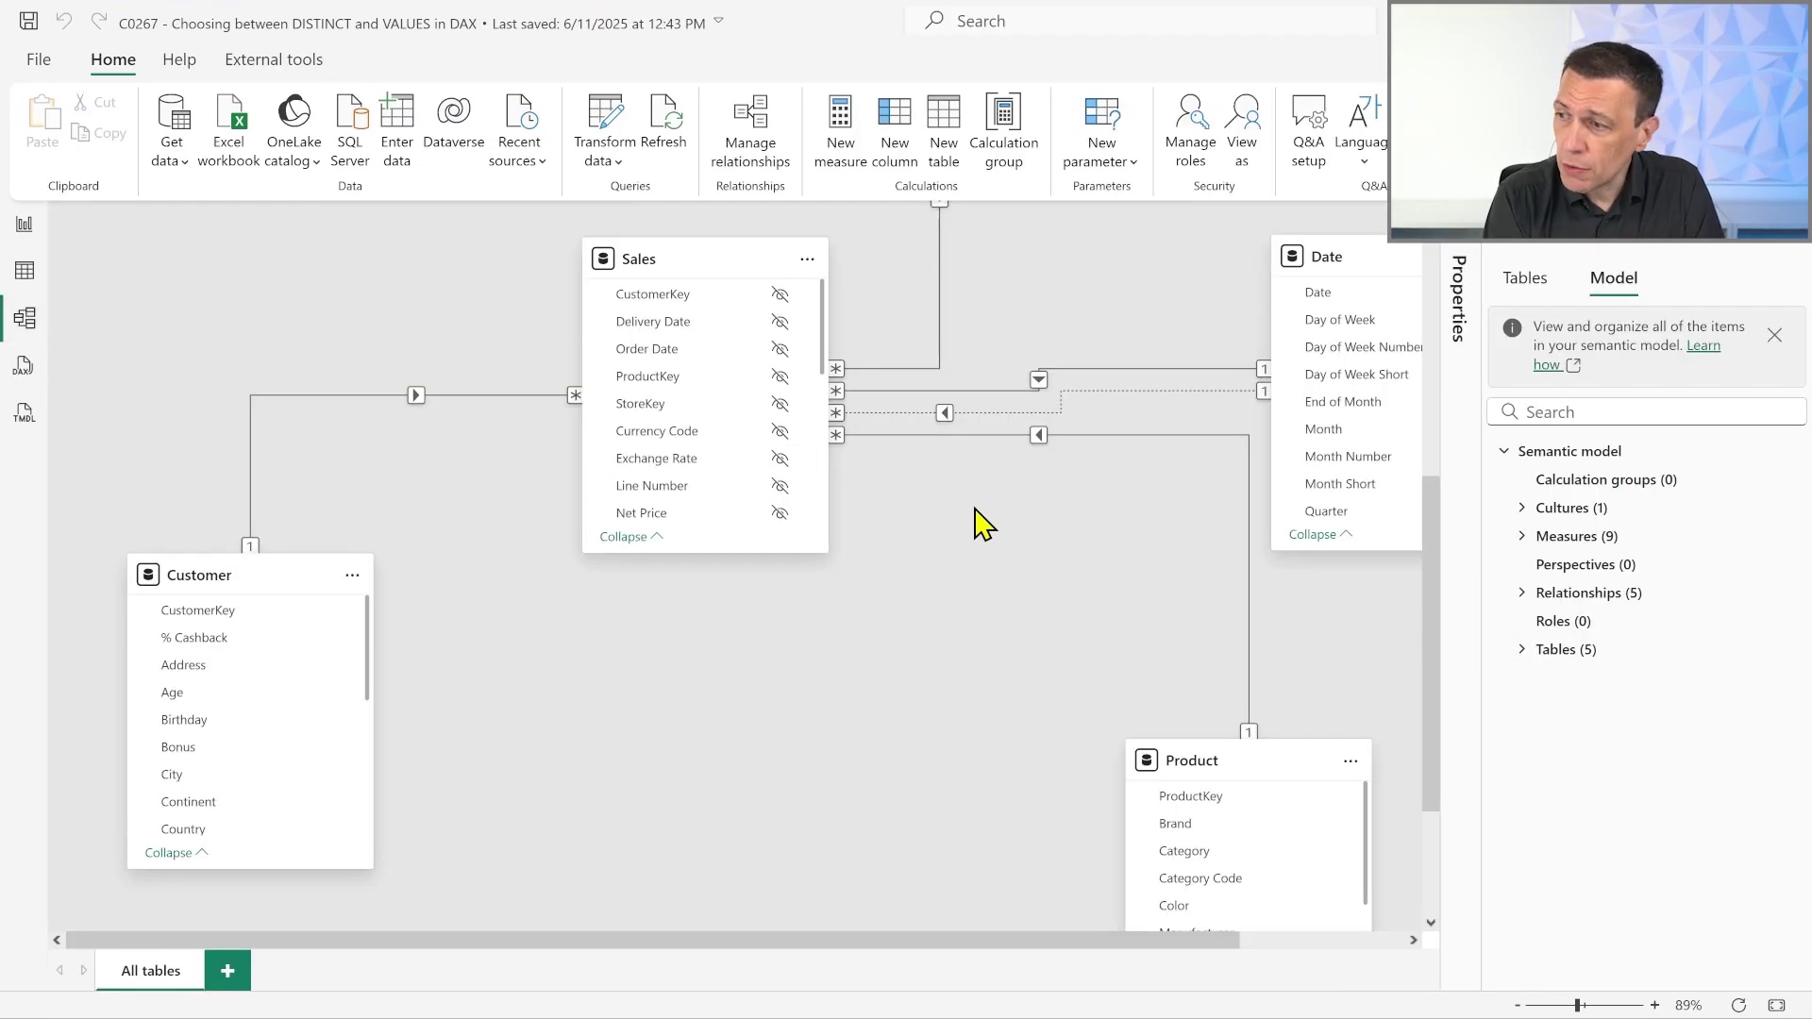
pyautogui.moveTo(1216, 761); pyautogui.dragTo(972, 619)
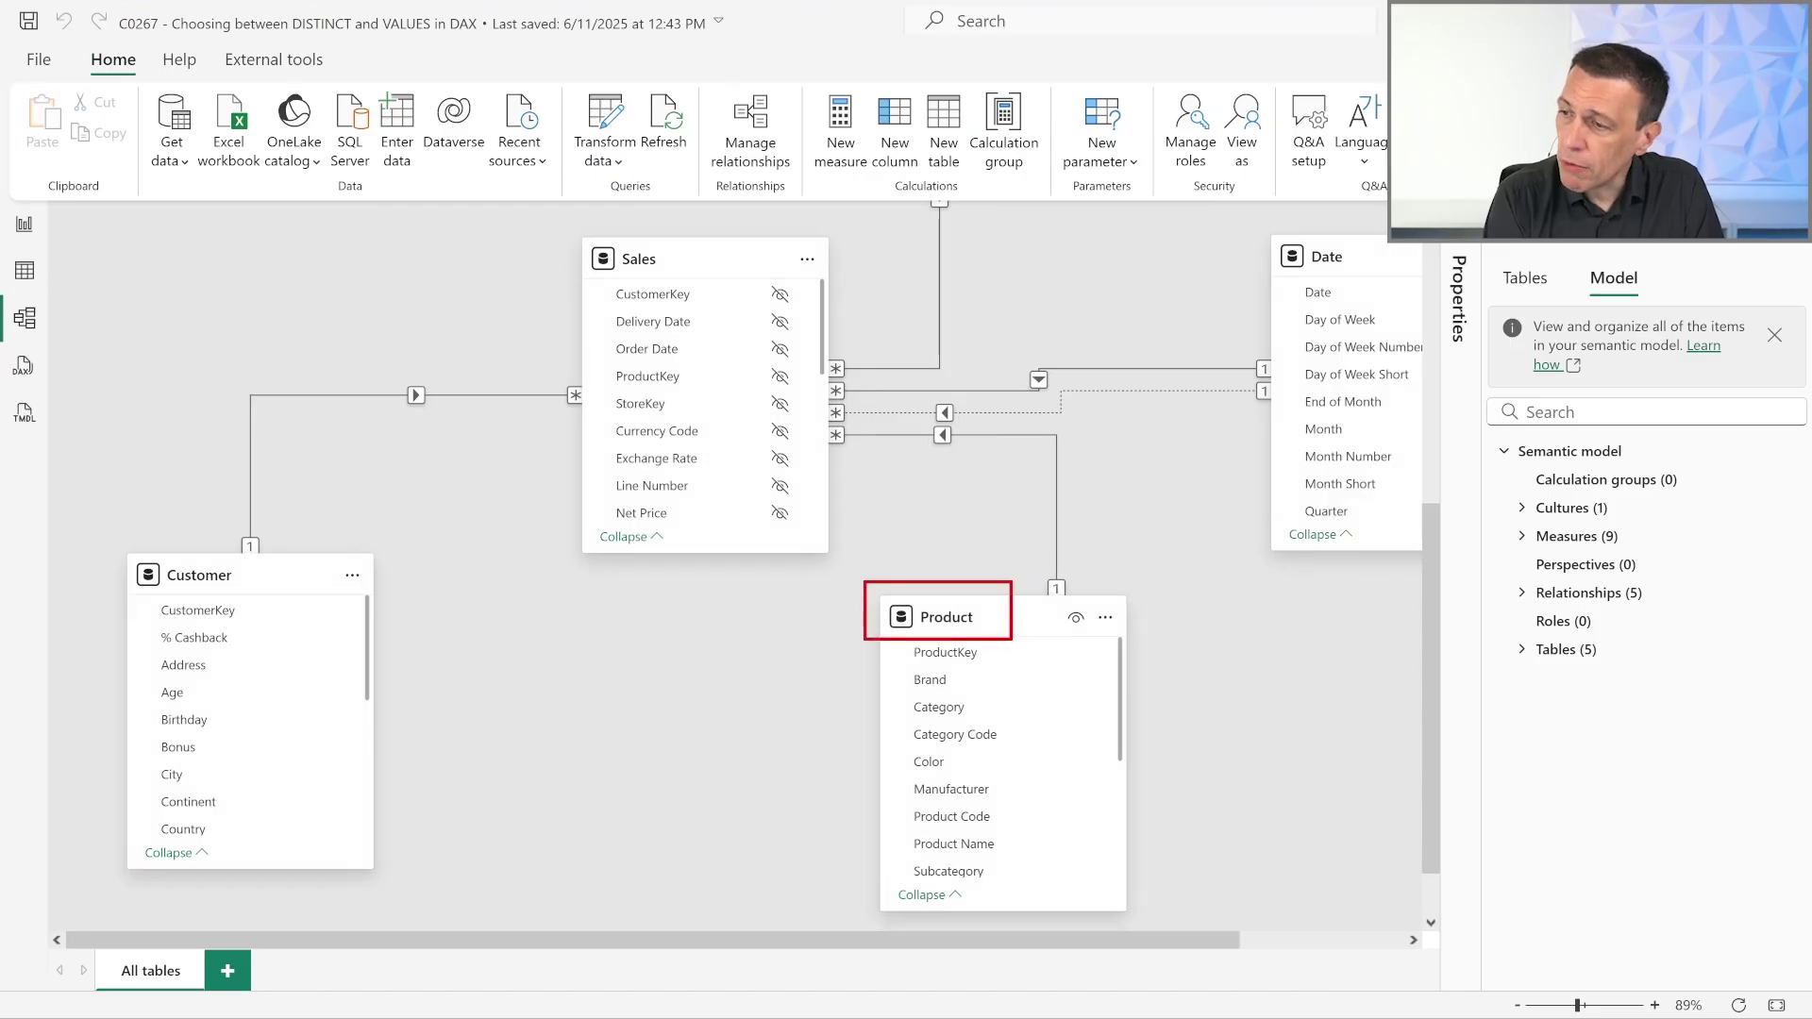
# Step: Box the Product table's Brand column, then the Customer table name and its Country column, in red
pyautogui.moveTo(902, 665); pyautogui.dragTo(960, 693)
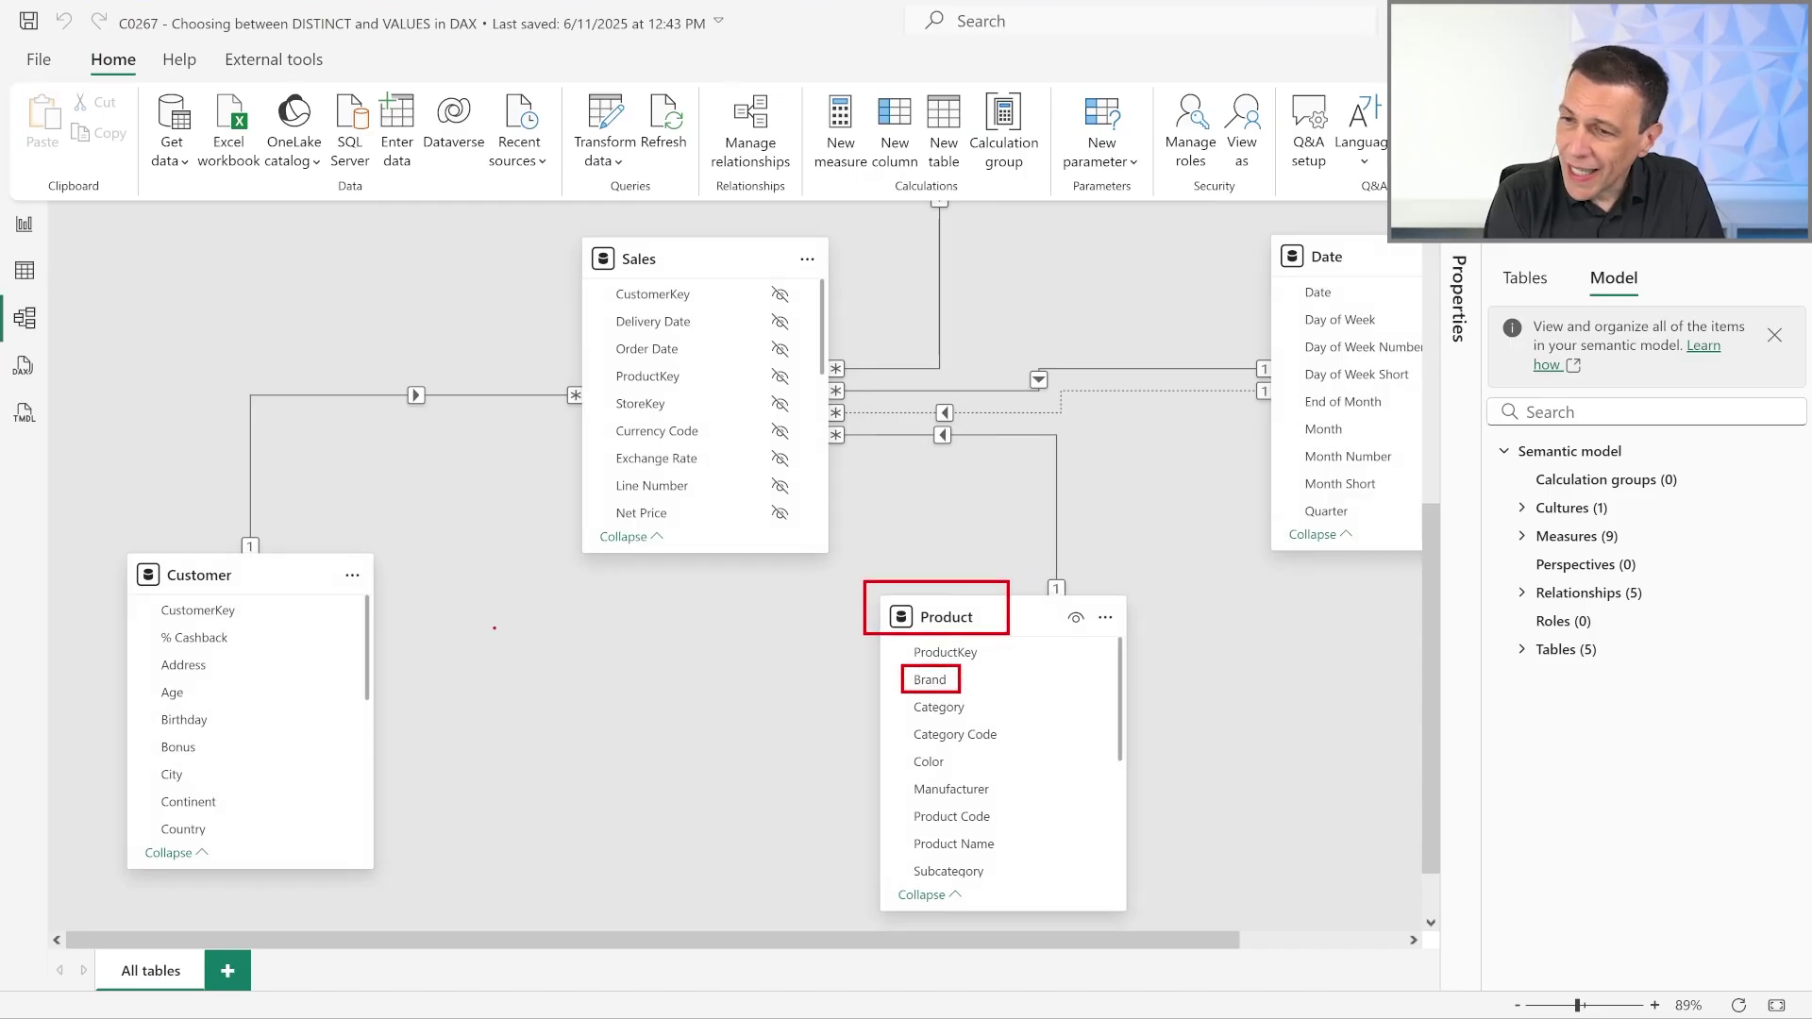
pyautogui.moveTo(140, 552); pyautogui.dragTo(246, 592)
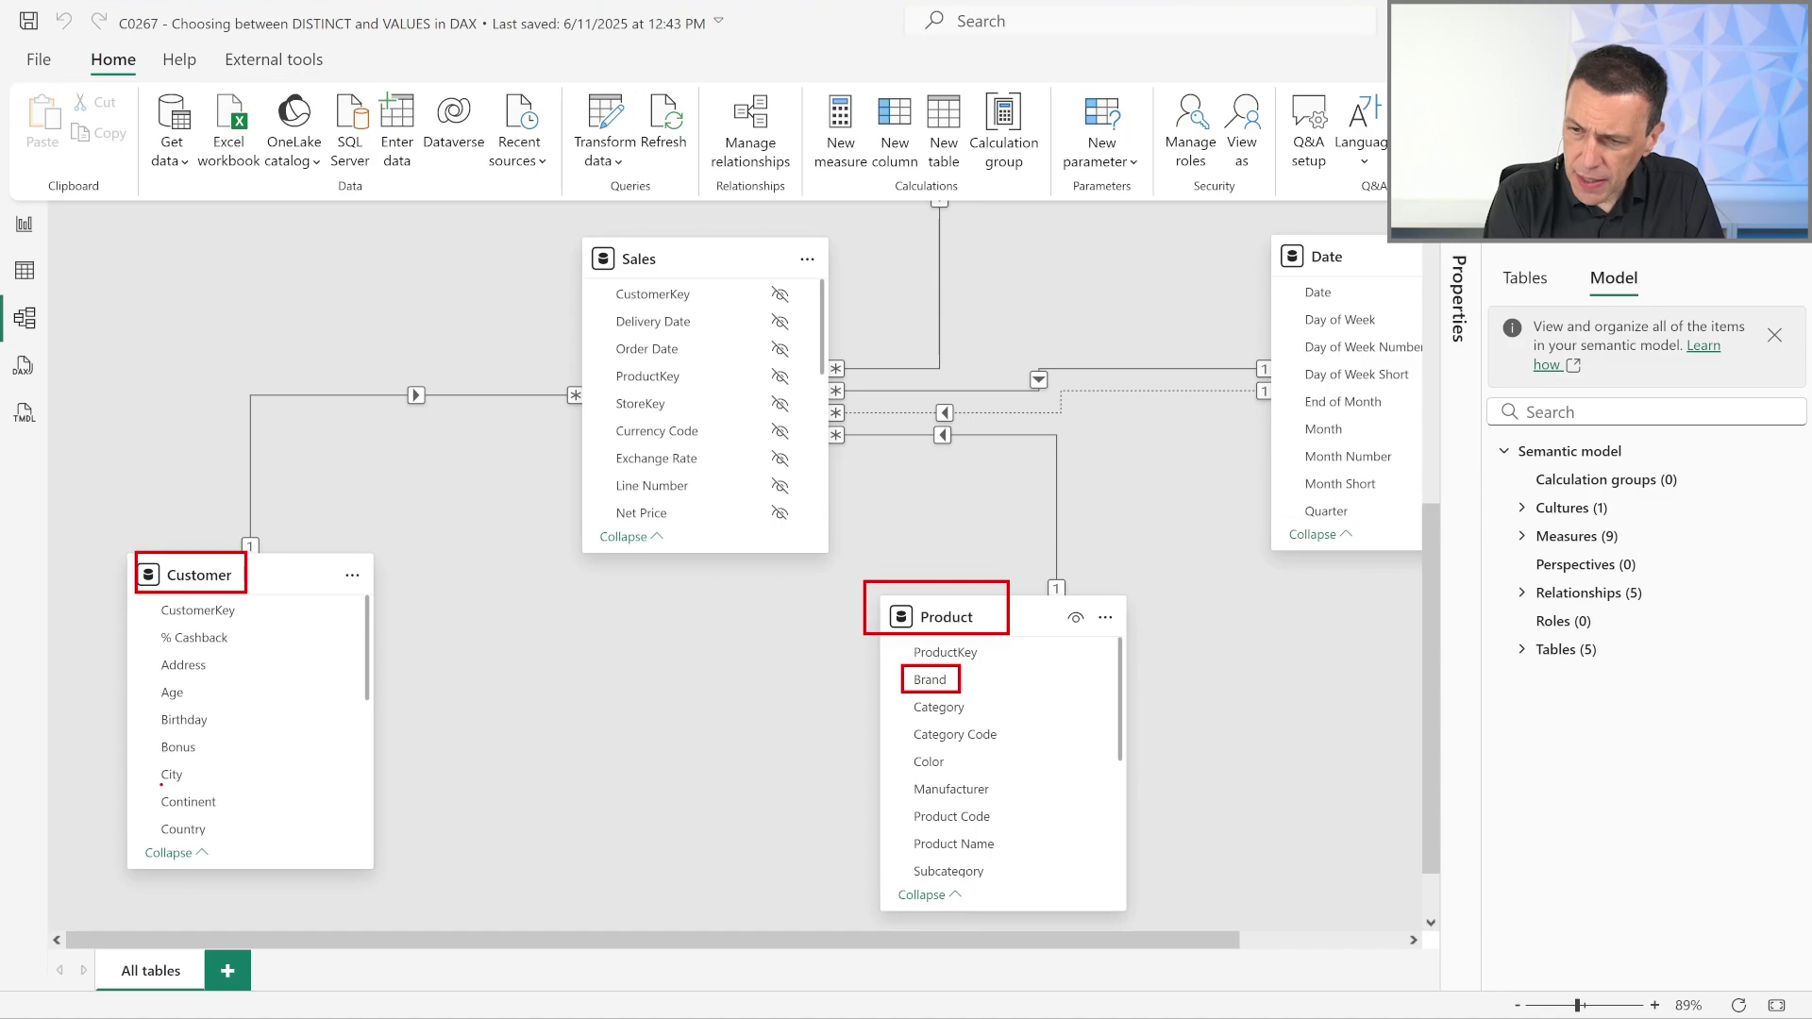
pyautogui.moveTo(147, 816); pyautogui.dragTo(219, 841)
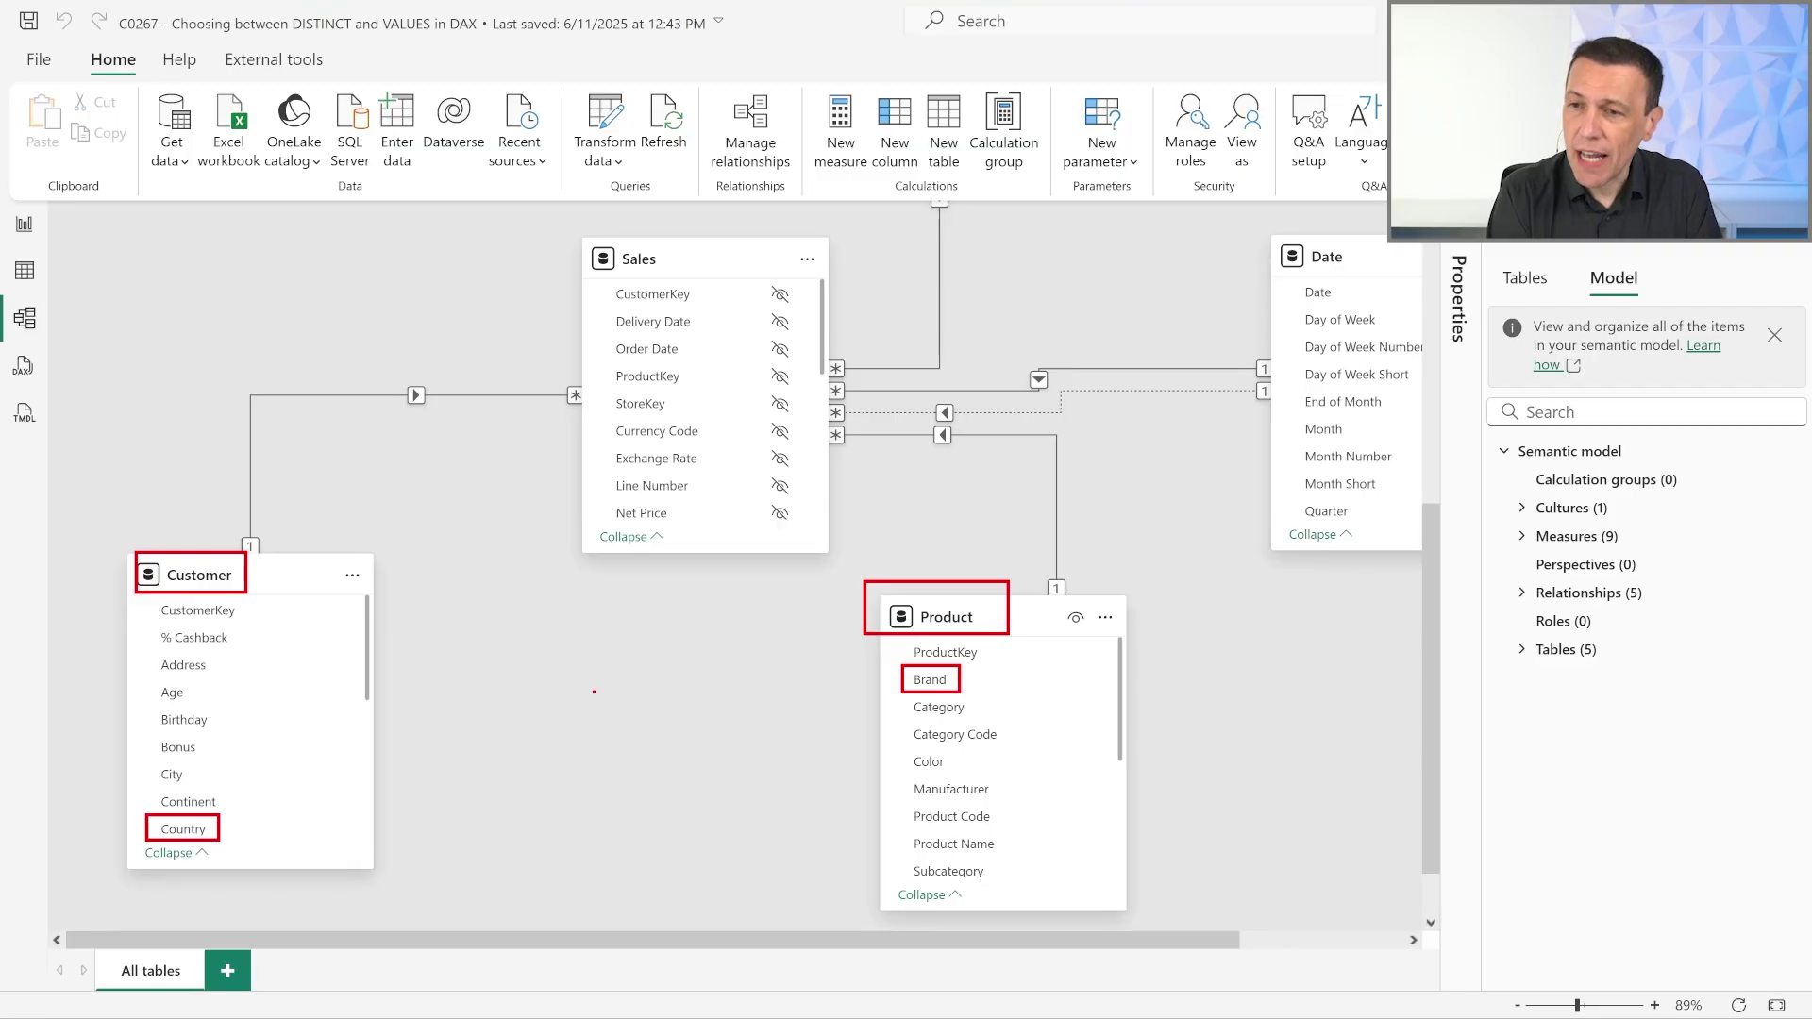
# Step: Return to the Demo report page and box the blank-country row of the Country matrix in red
pyautogui.click(23, 224)
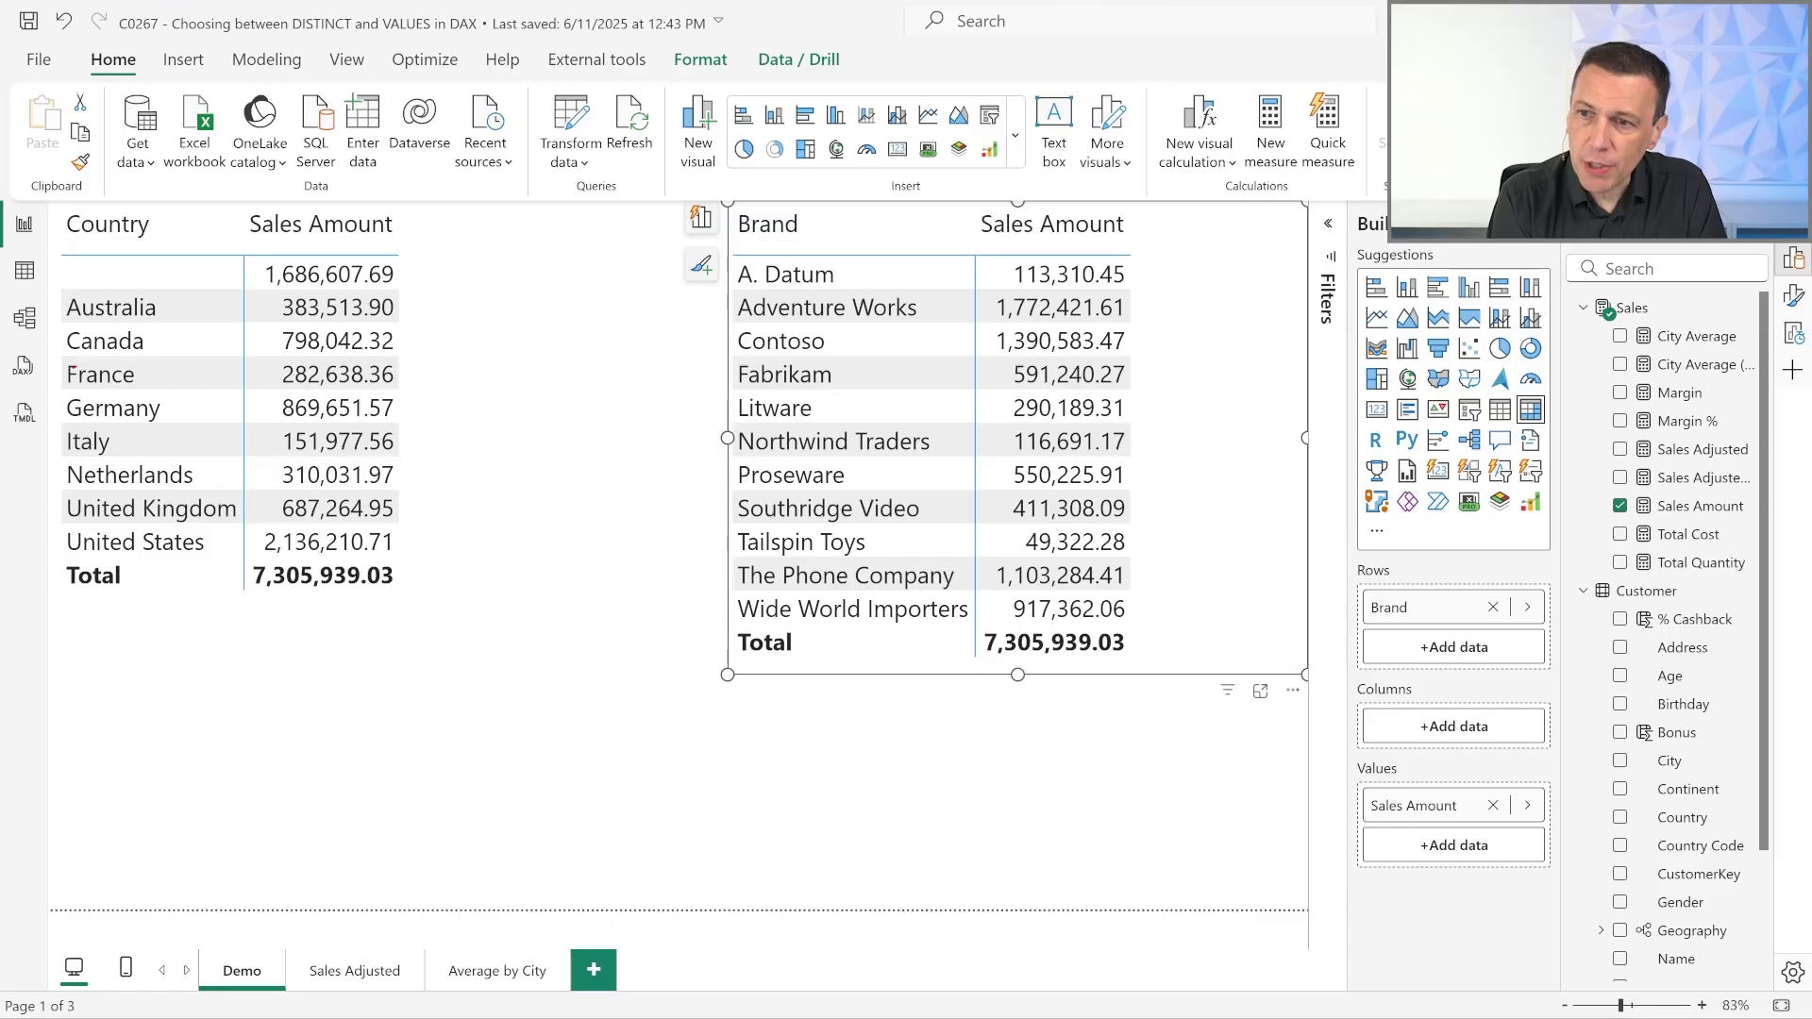
pyautogui.moveTo(61, 262); pyautogui.dragTo(435, 289)
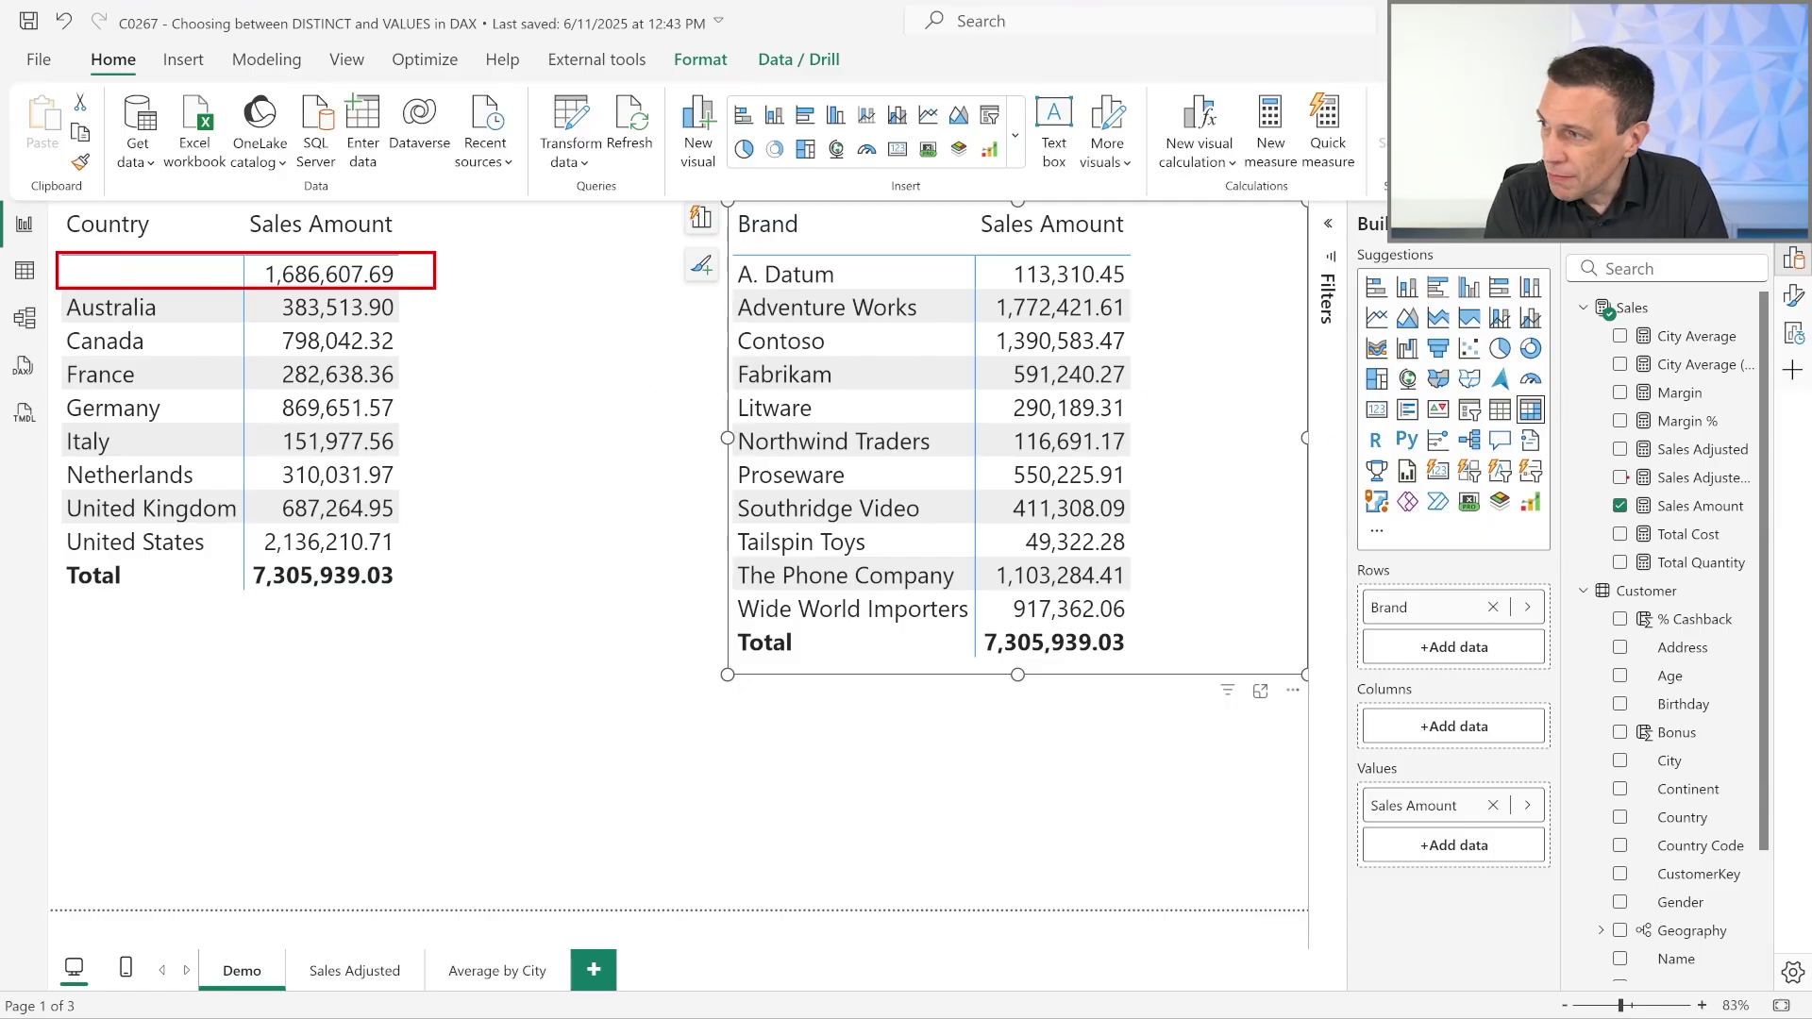
# Step: Examine the Sales Amount measure's SUMX arguments, and close its formula without changes
pyautogui.click(1694, 505)
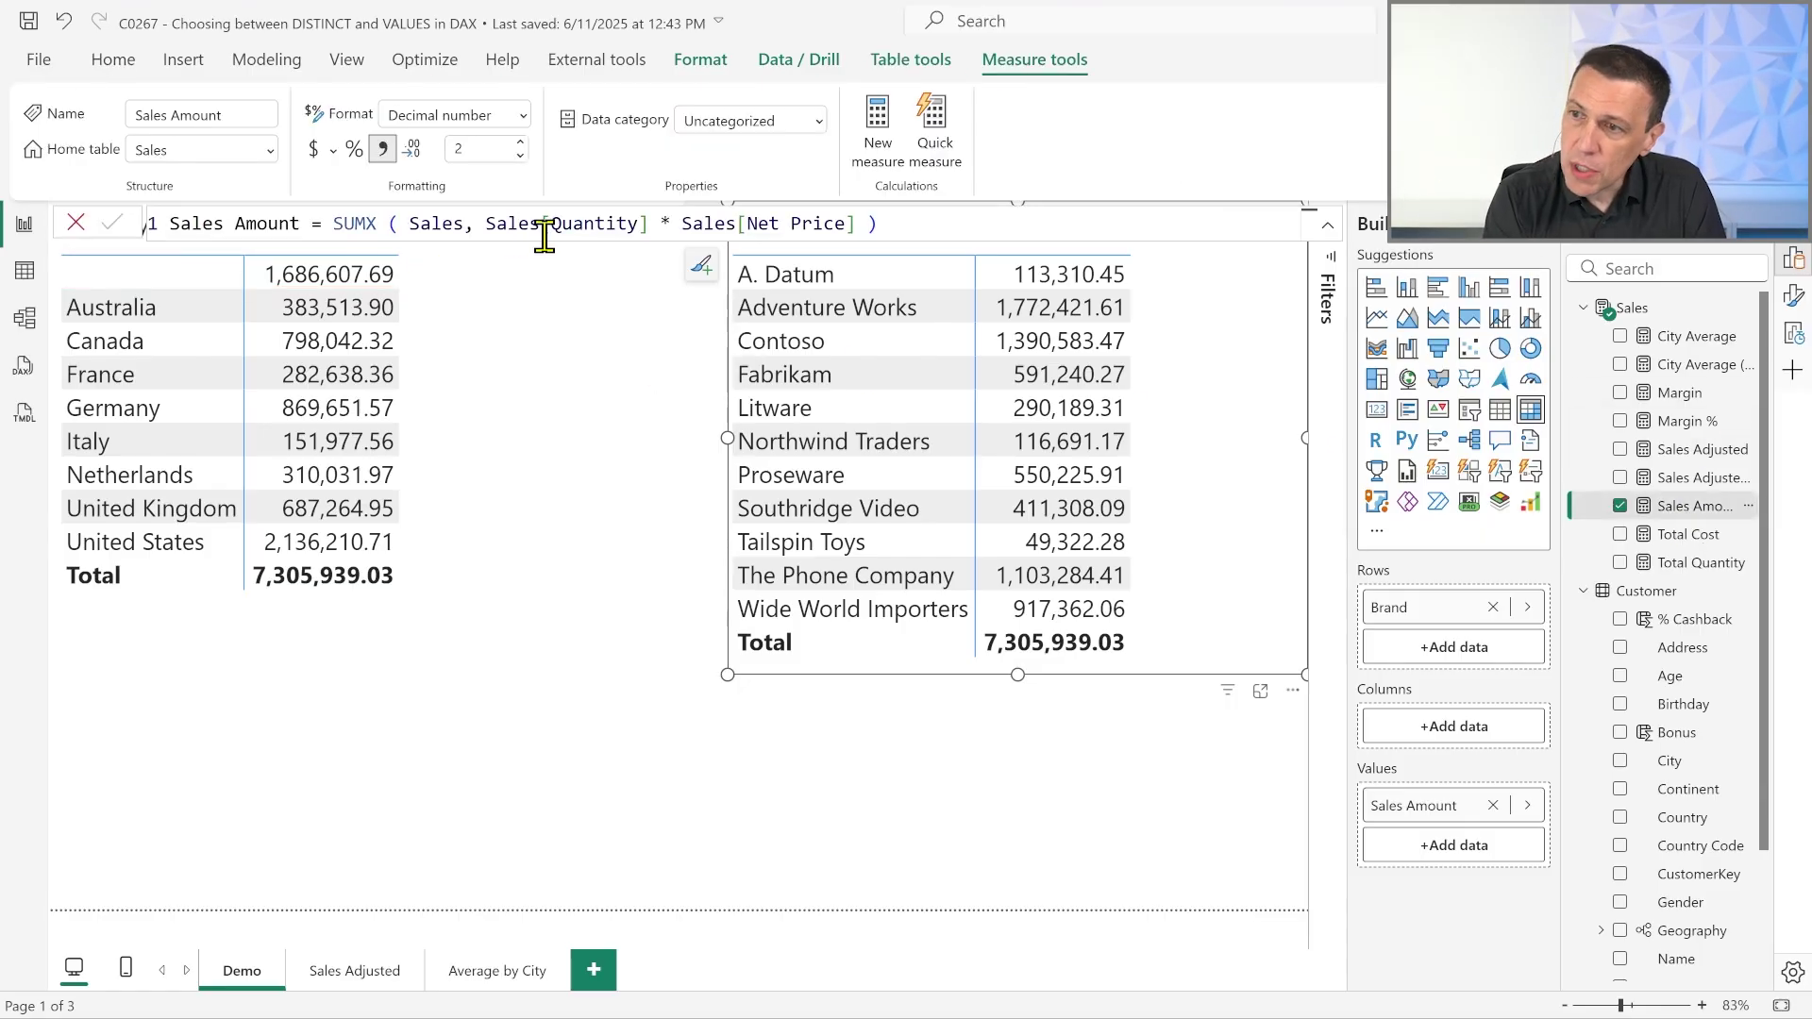
pyautogui.moveTo(906, 223); pyautogui.dragTo(378, 223)
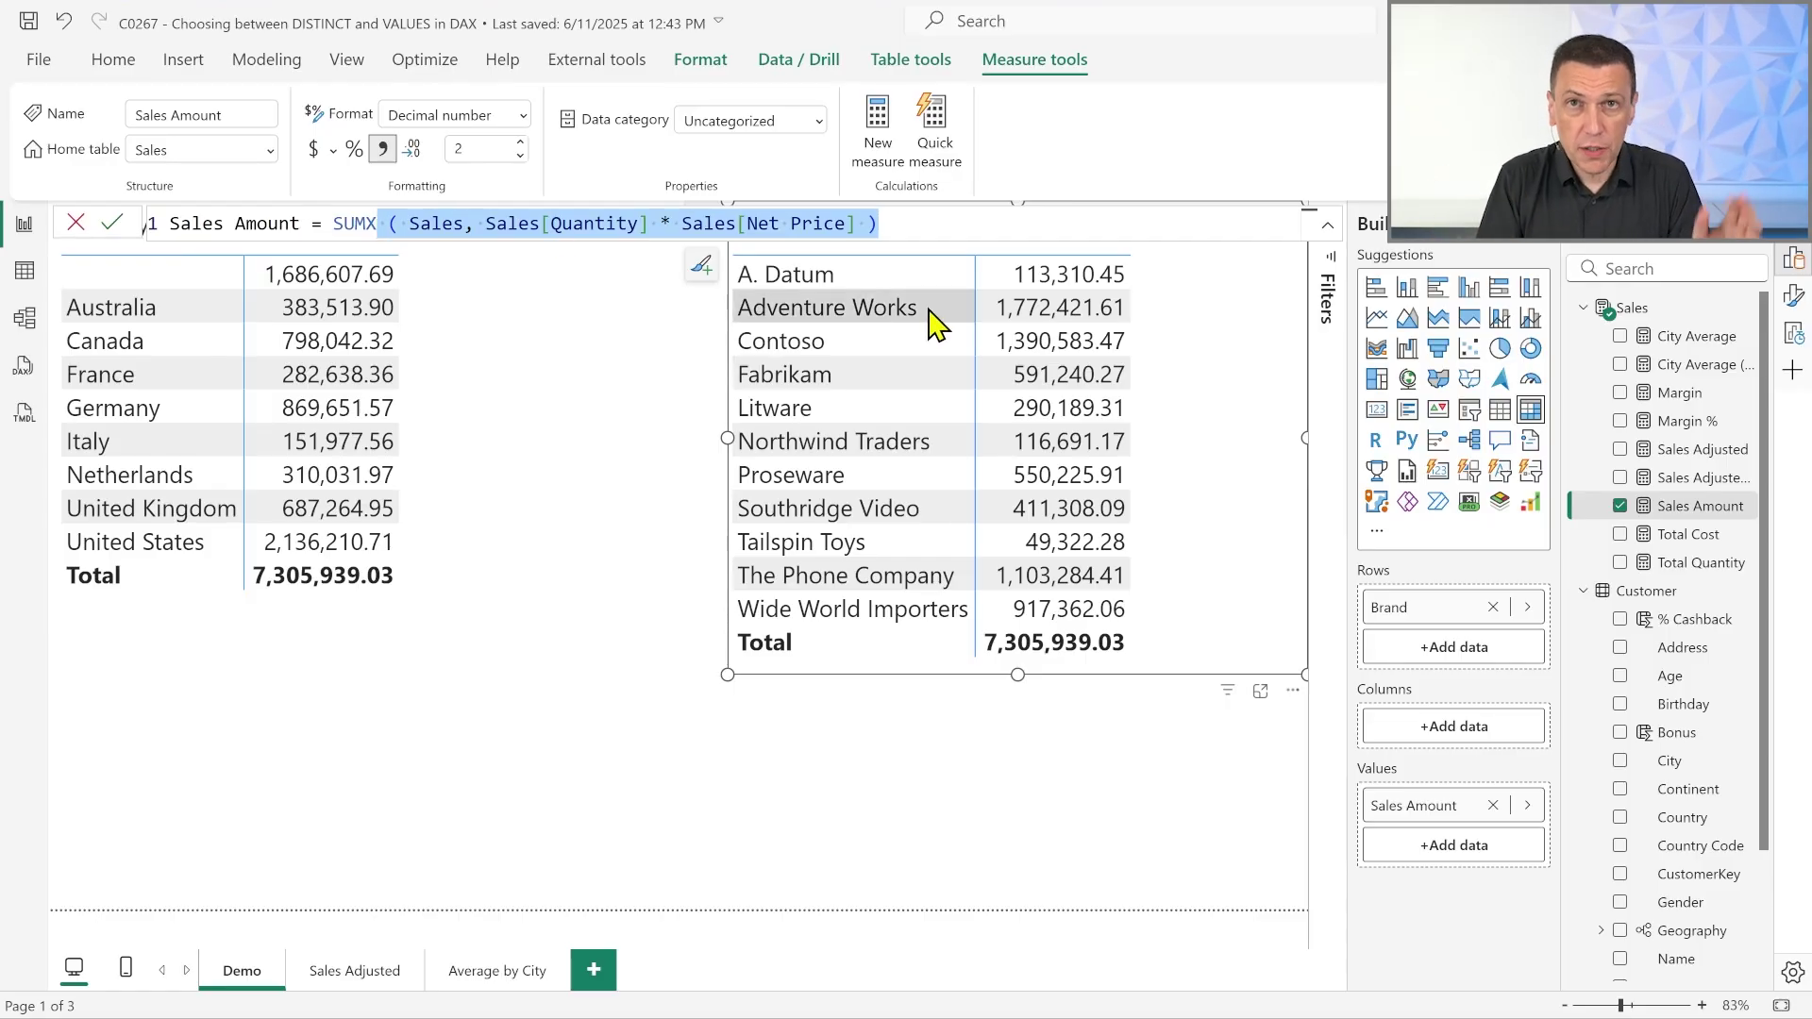
pyautogui.press('Escape')
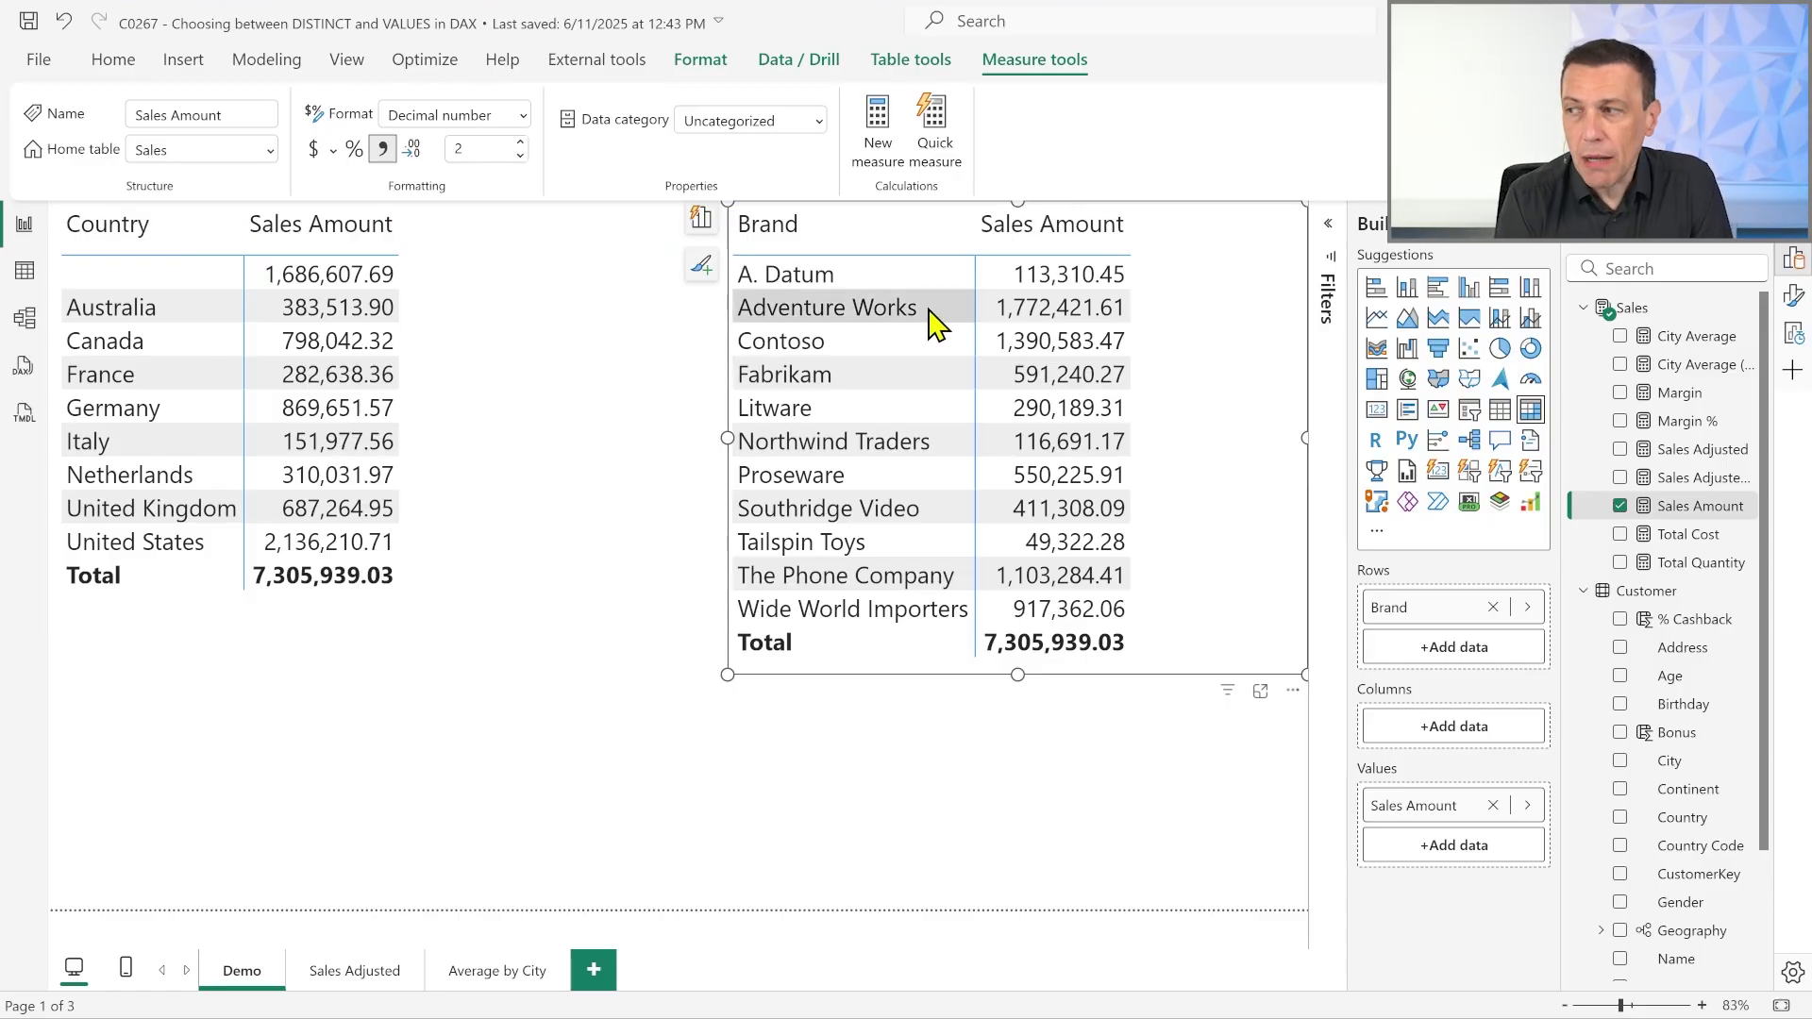
# Step: Open the Sales Adjusted measure's formula and highlight its VALUES ( Customer[Continent] ) line
pyautogui.click(1676, 453)
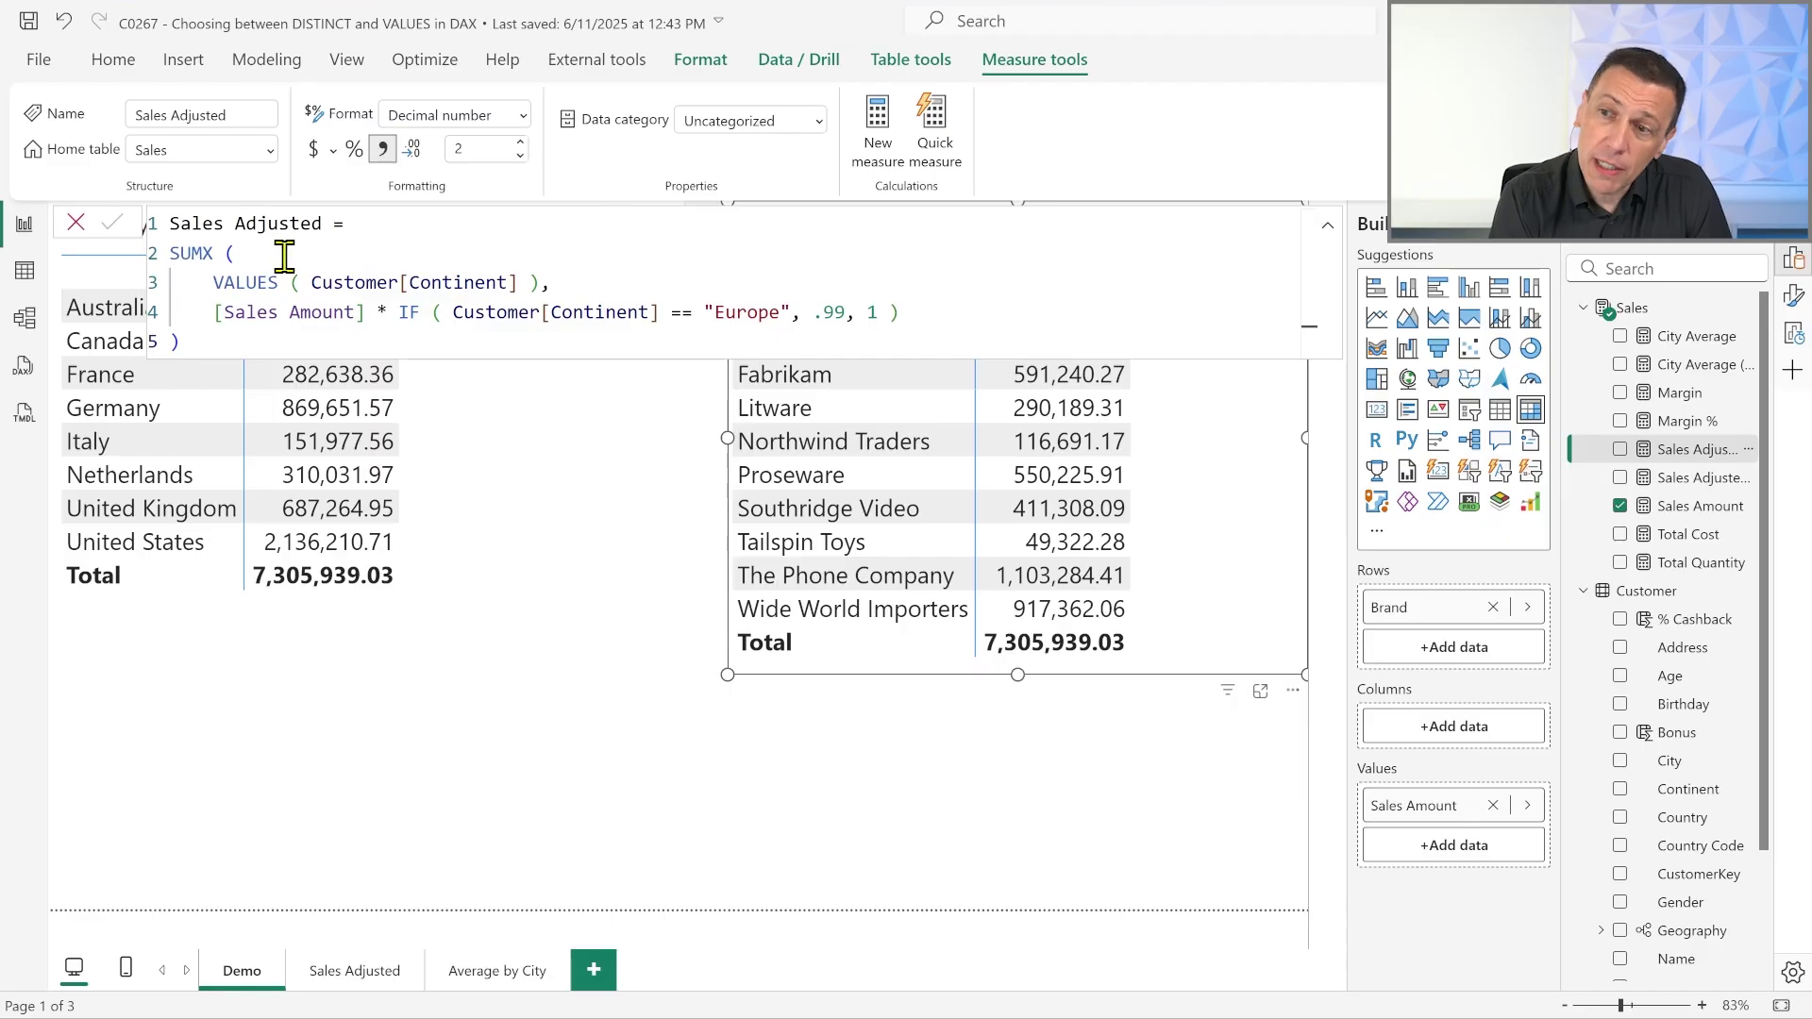
pyautogui.moveTo(204, 283); pyautogui.dragTo(597, 276)
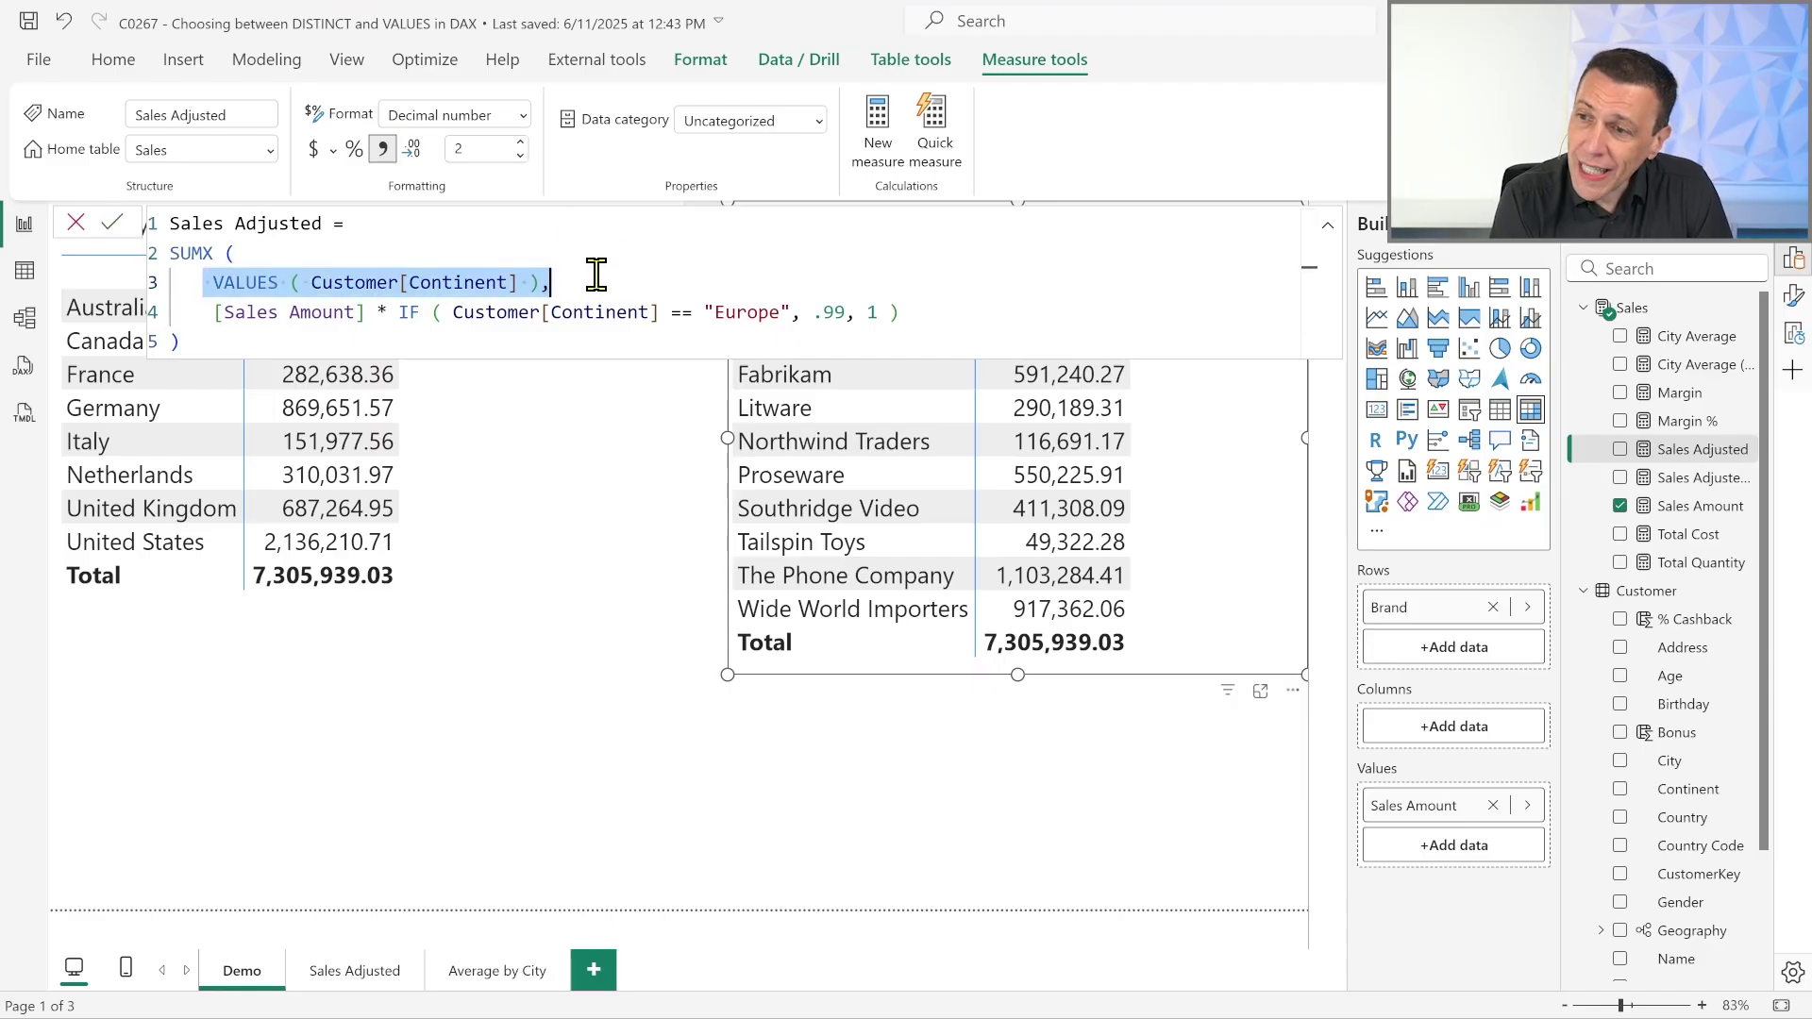
# Step: Open the Sales Adjusted (incorrect) measure's formula, examine its DISTINCT ( Customer[Continent] ) and [Sales Amount] arguments, and close it without changes
pyautogui.click(1651, 479)
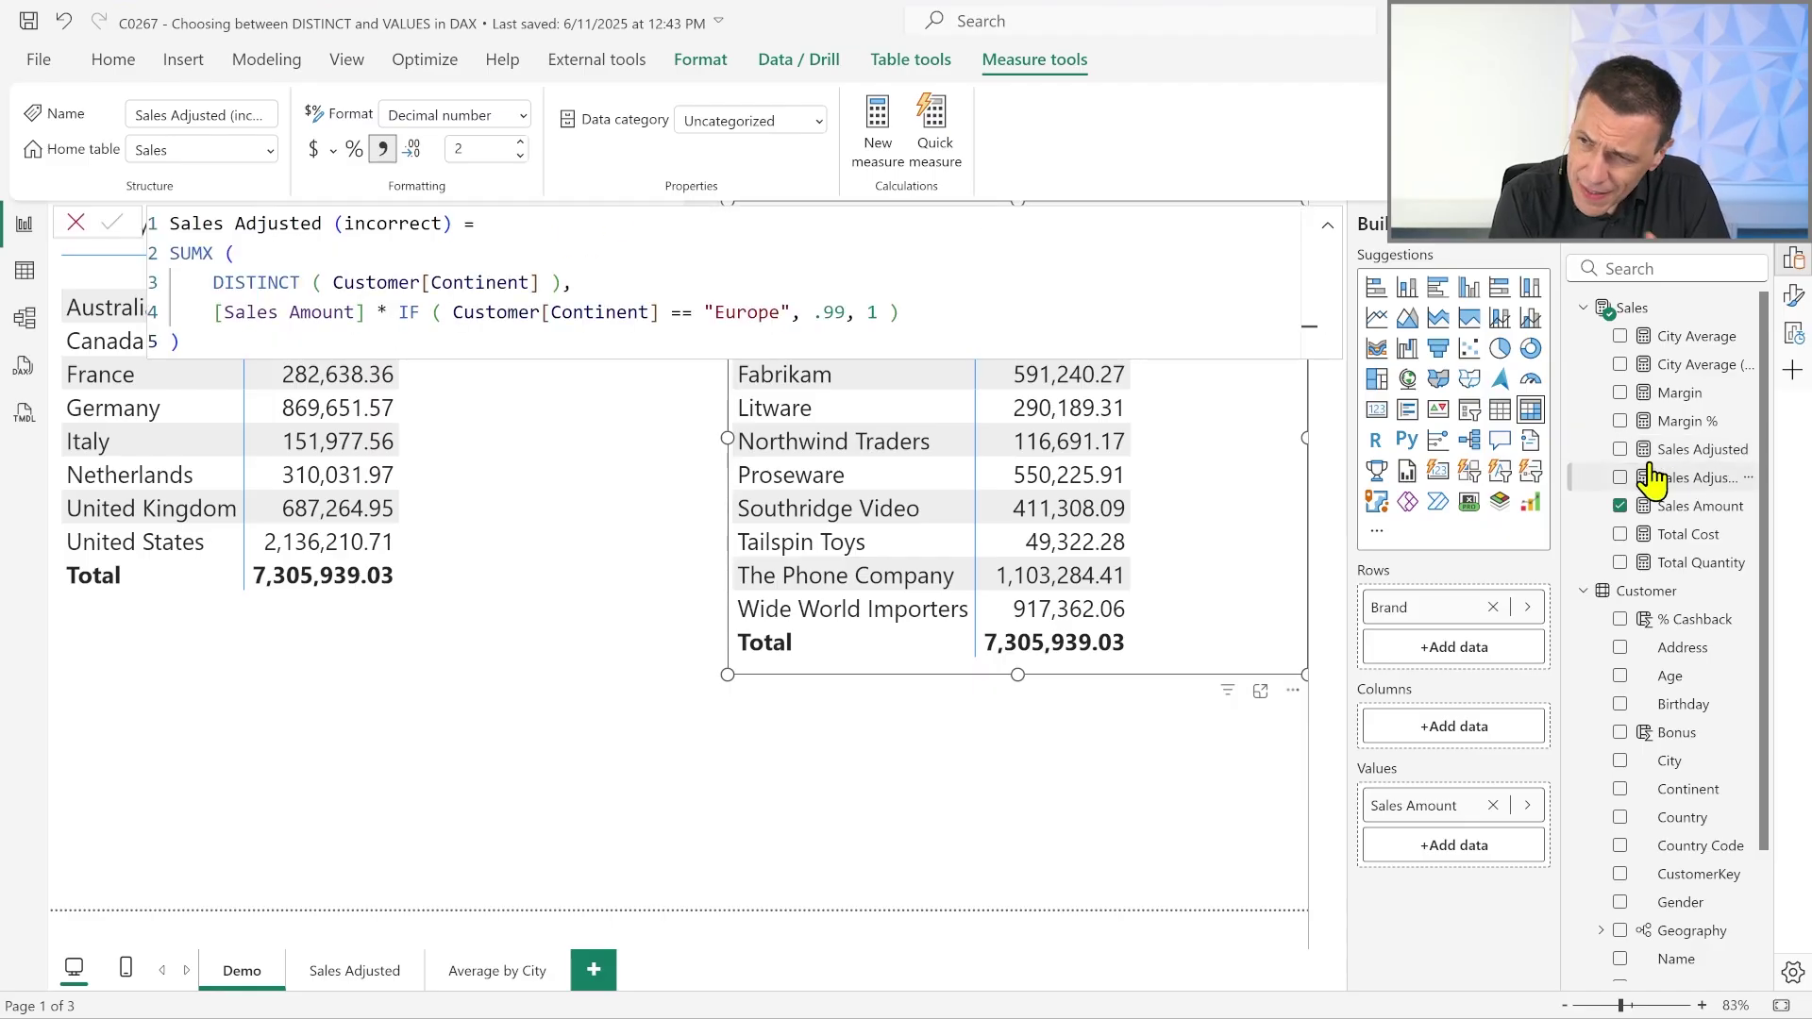
pyautogui.click(502, 226)
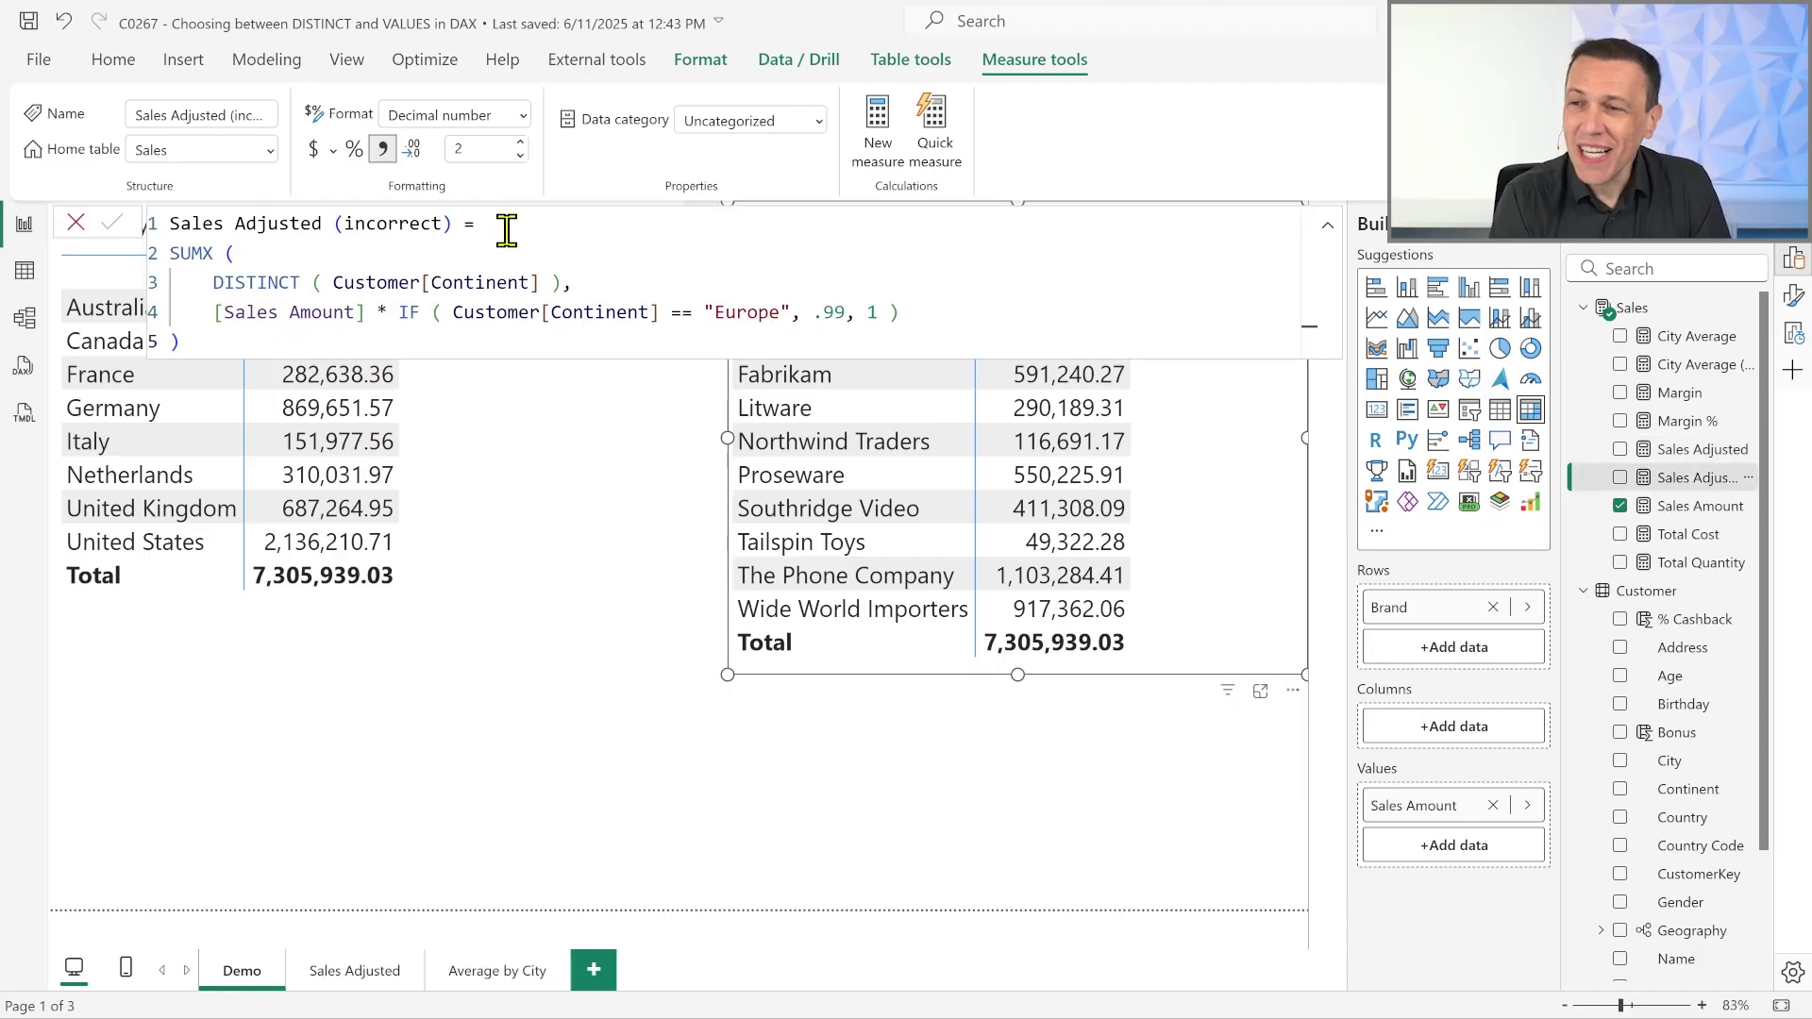
pyautogui.doubleClick(231, 282)
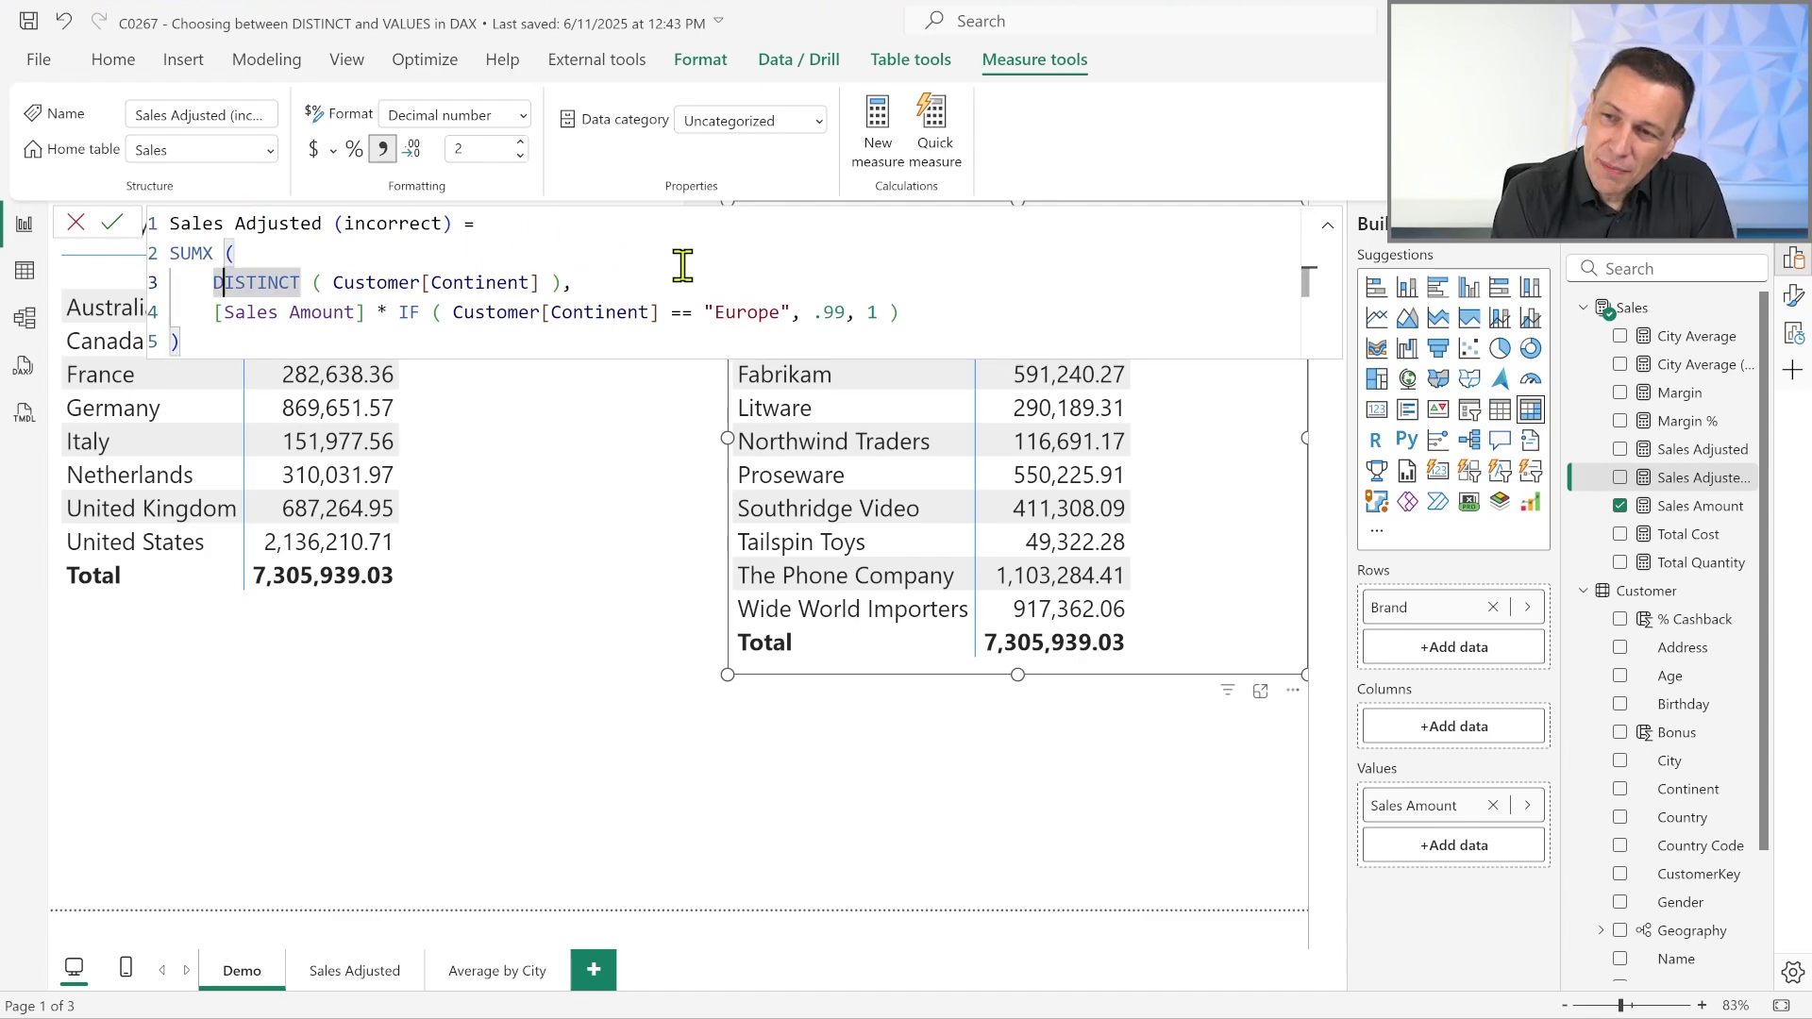
pyautogui.moveTo(541, 282); pyautogui.dragTo(324, 280)
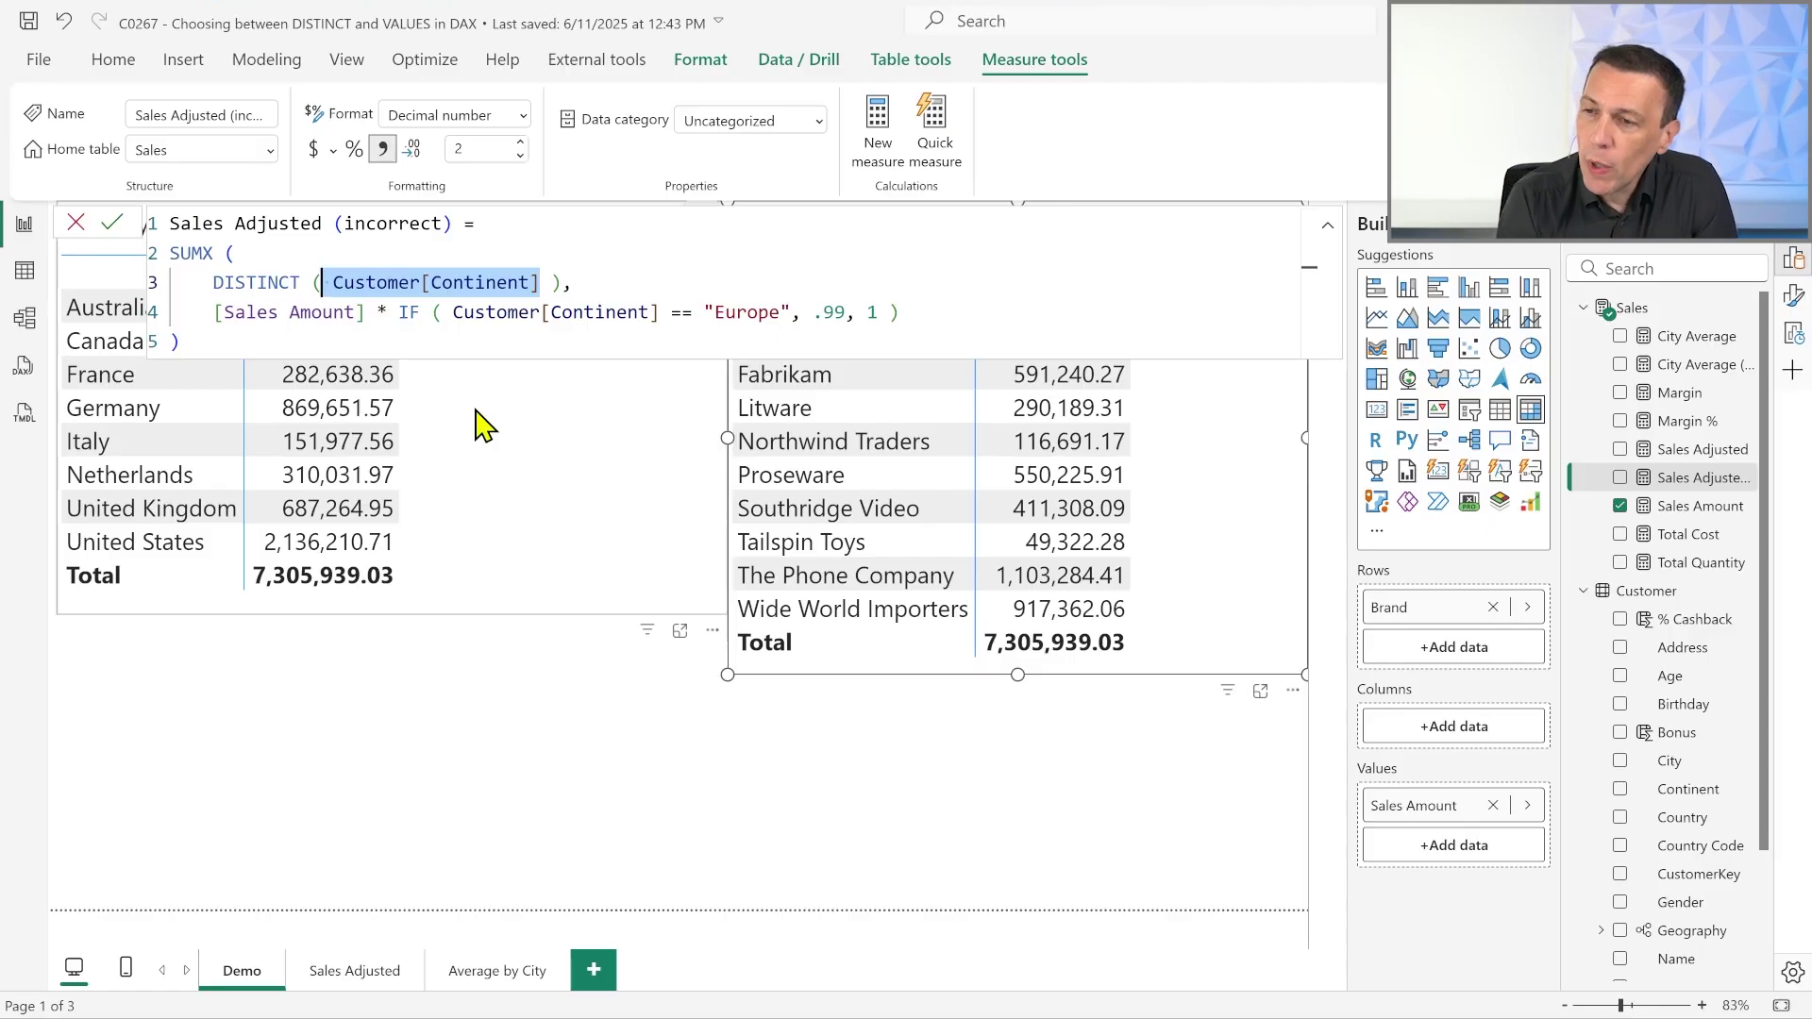
pyautogui.click(261, 283)
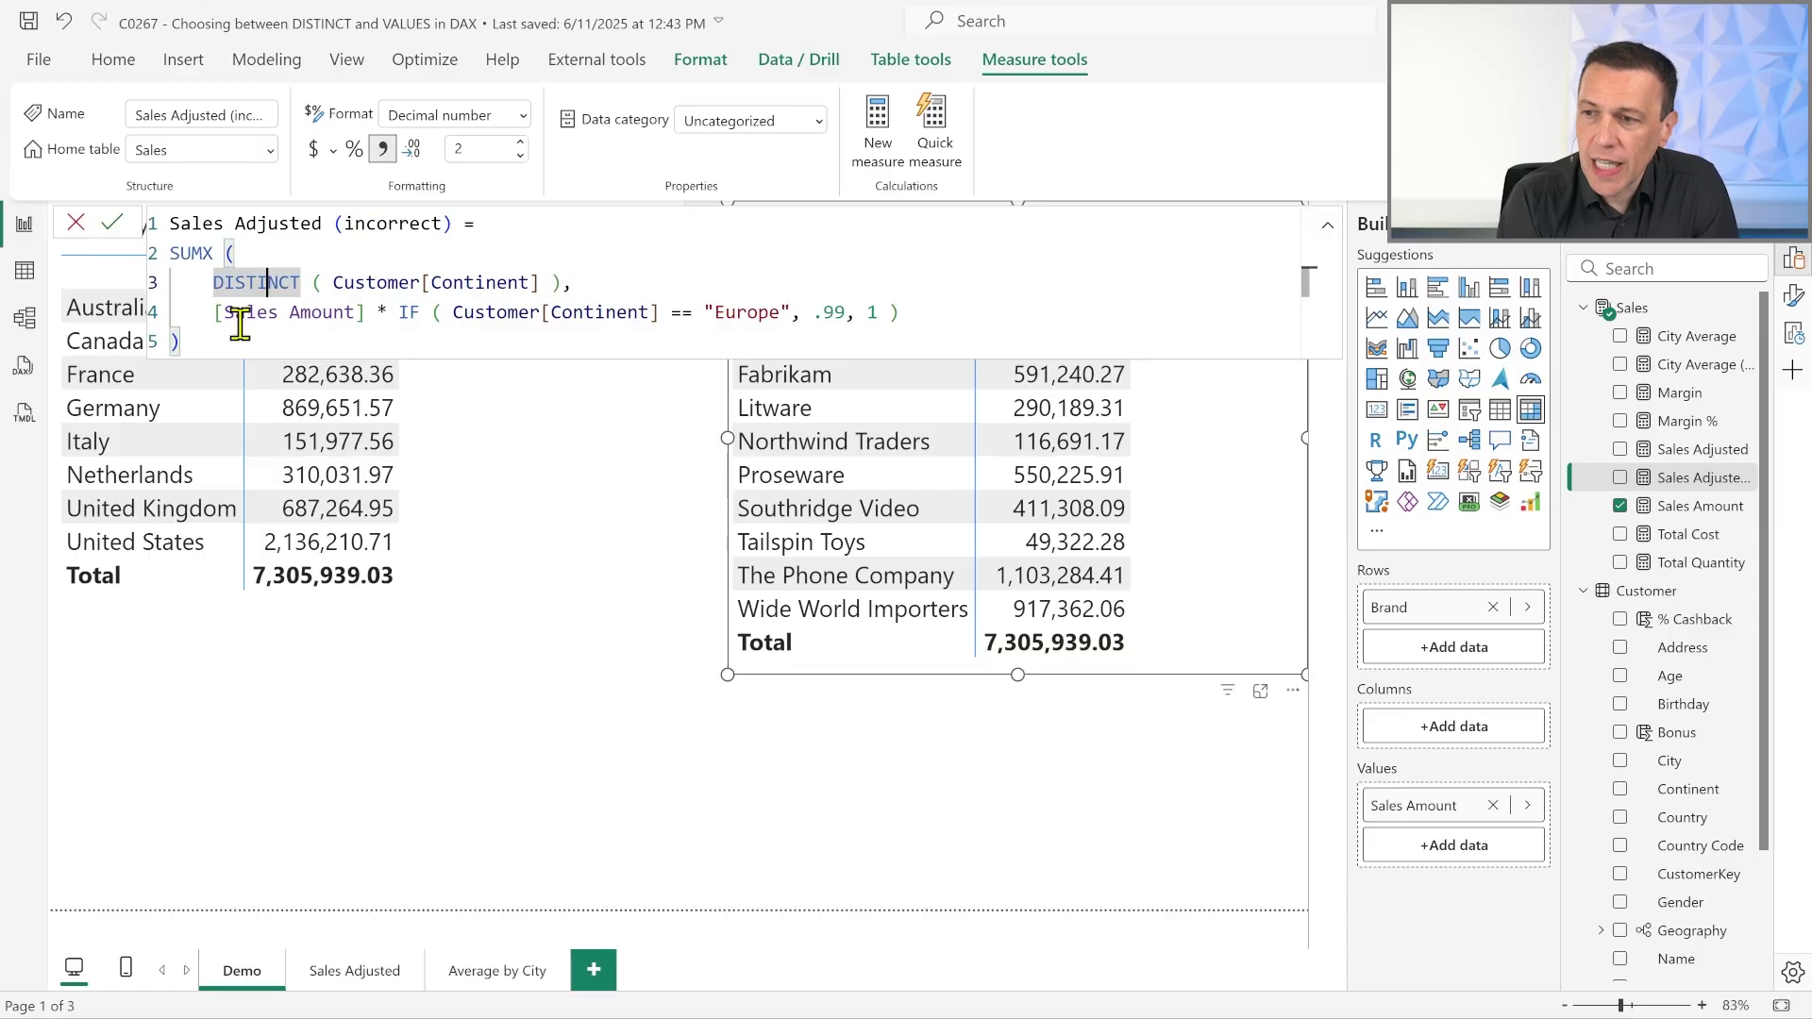
pyautogui.moveTo(213, 312); pyautogui.dragTo(375, 313)
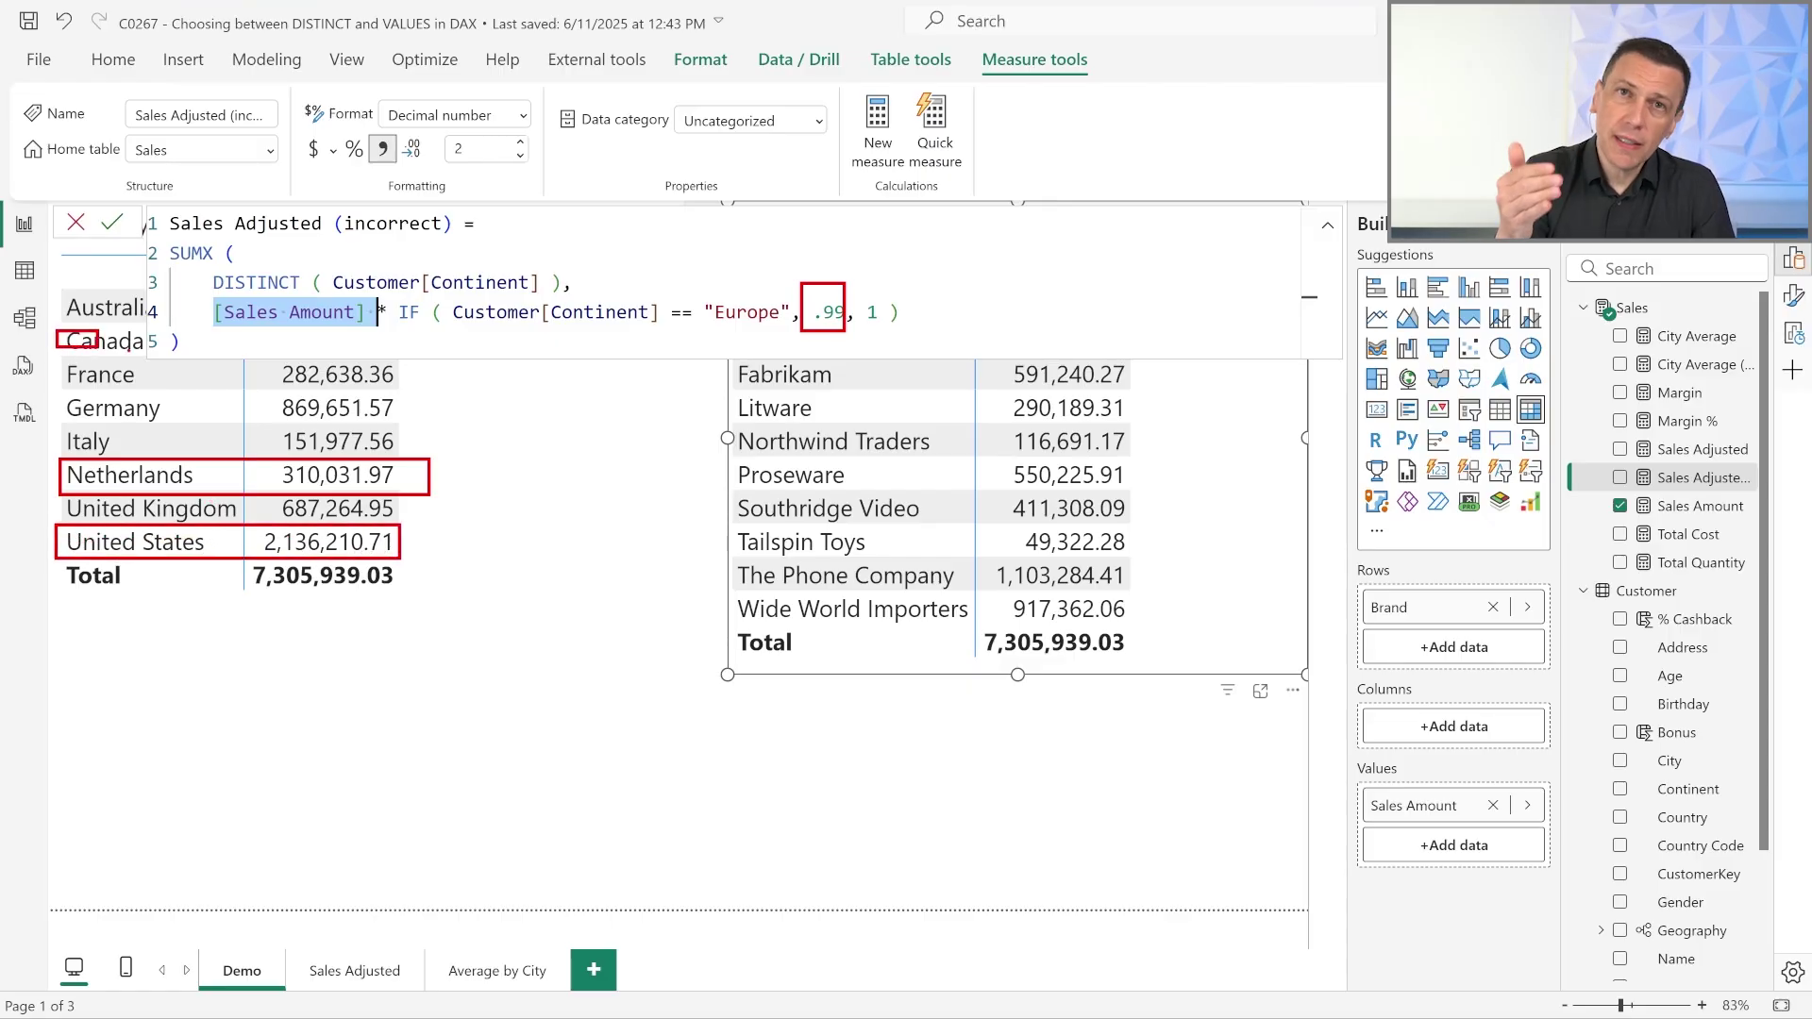
pyautogui.click(720, 283)
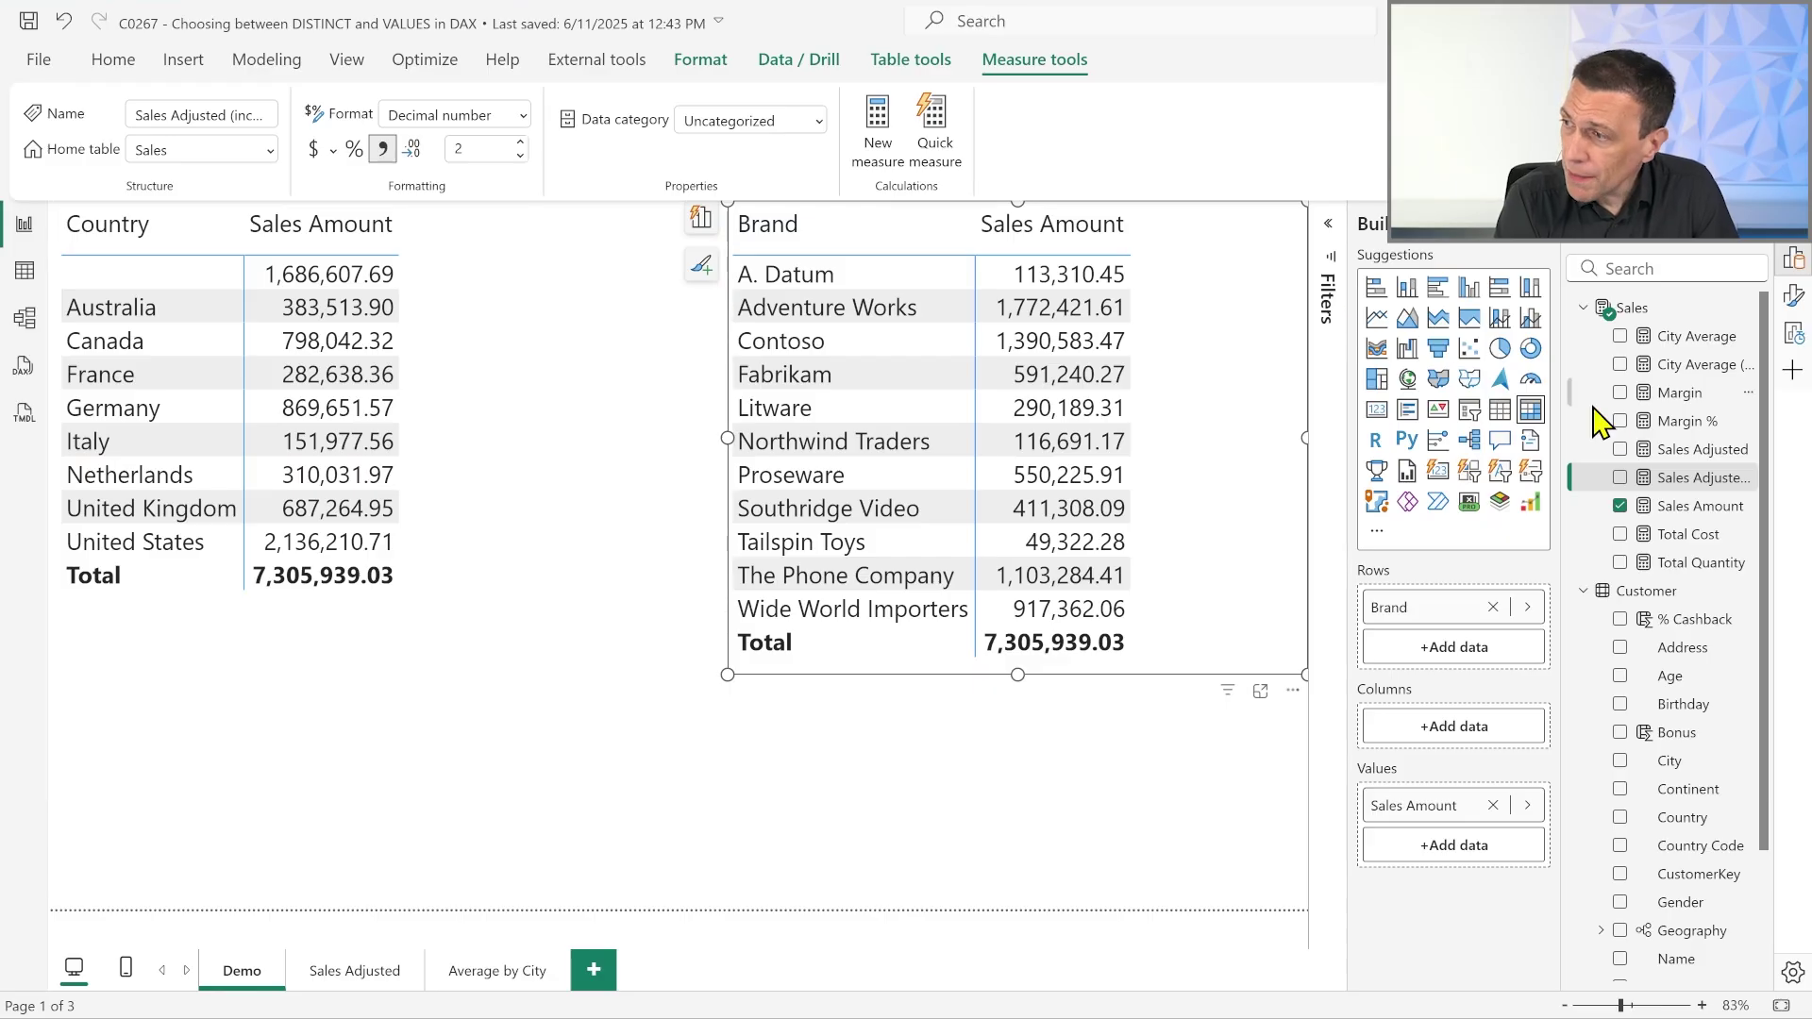
# Step: Add the Sales Adjusted (incorrect) measure to the Country matrix and box the Australia and Canada rows in red
pyautogui.moveTo(1675, 496); pyautogui.dragTo(416, 434)
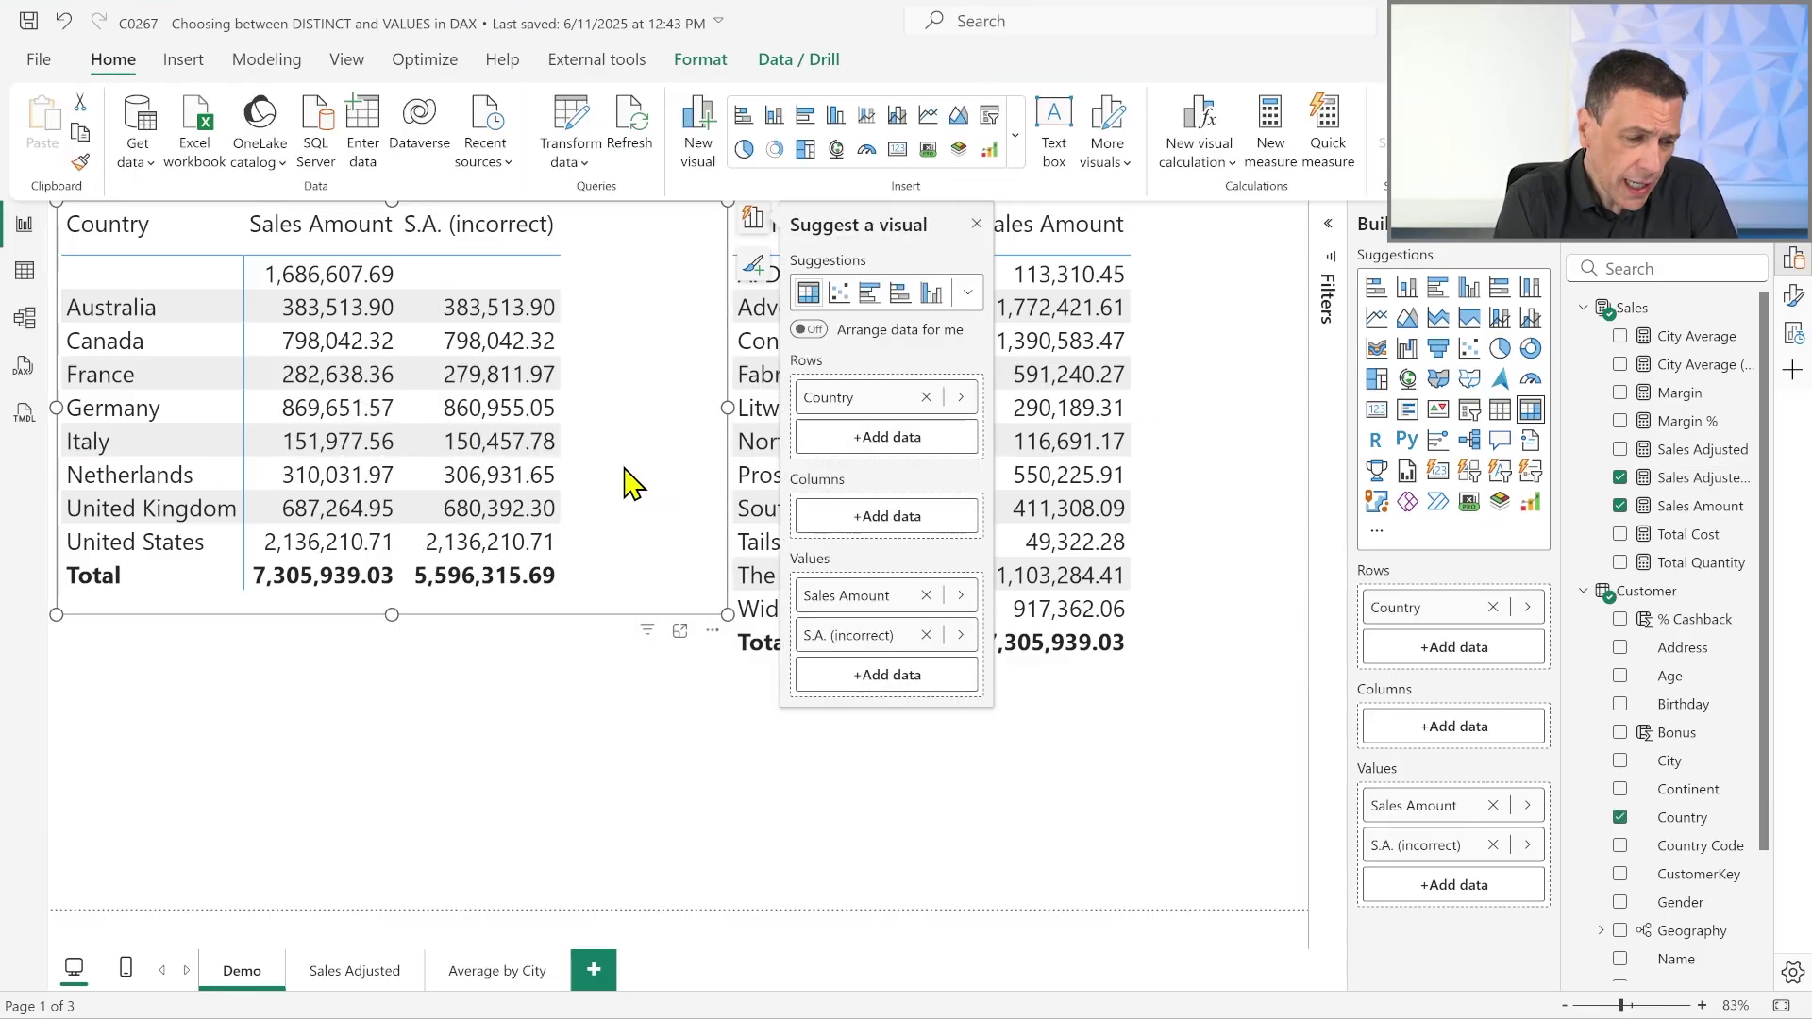
pyautogui.moveTo(47, 291); pyautogui.dragTo(568, 355)
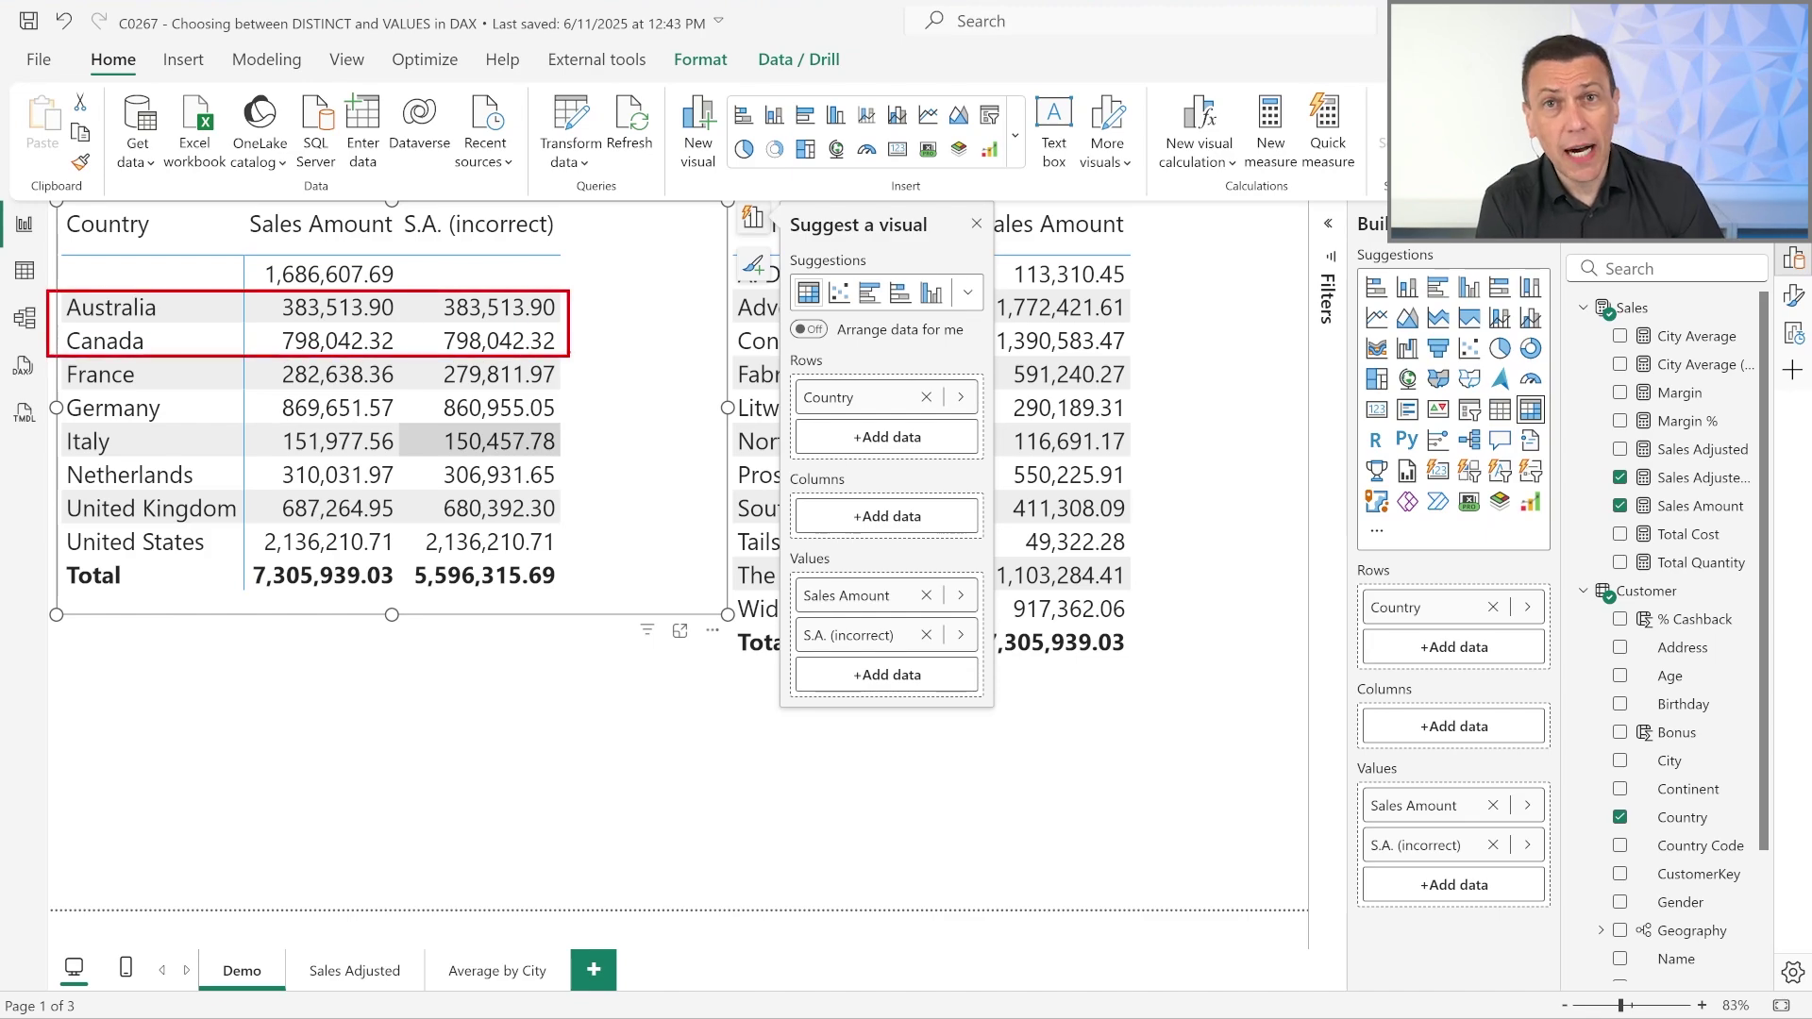
pyautogui.press('e')
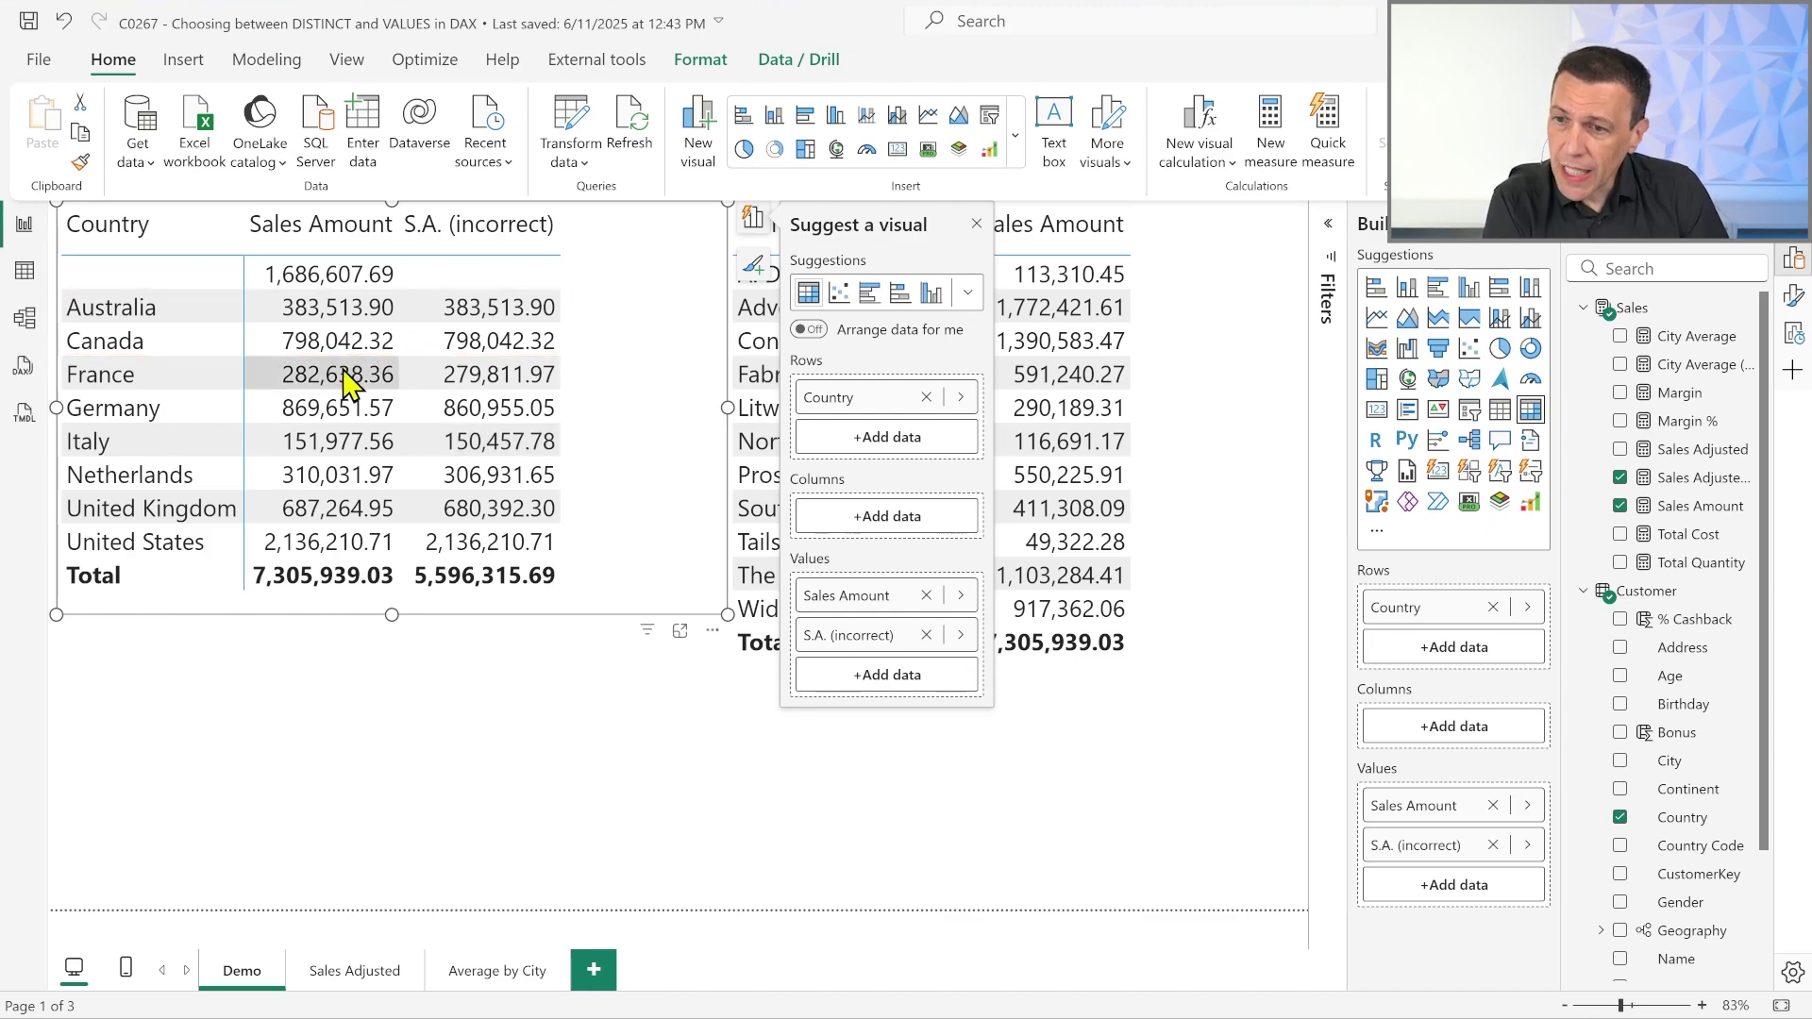
# Step: Box the Country matrix rows from France to United Kingdom in red, mark between their two amount columns, and erase the marks
pyautogui.moveTo(54, 356); pyautogui.dragTo(576, 522)
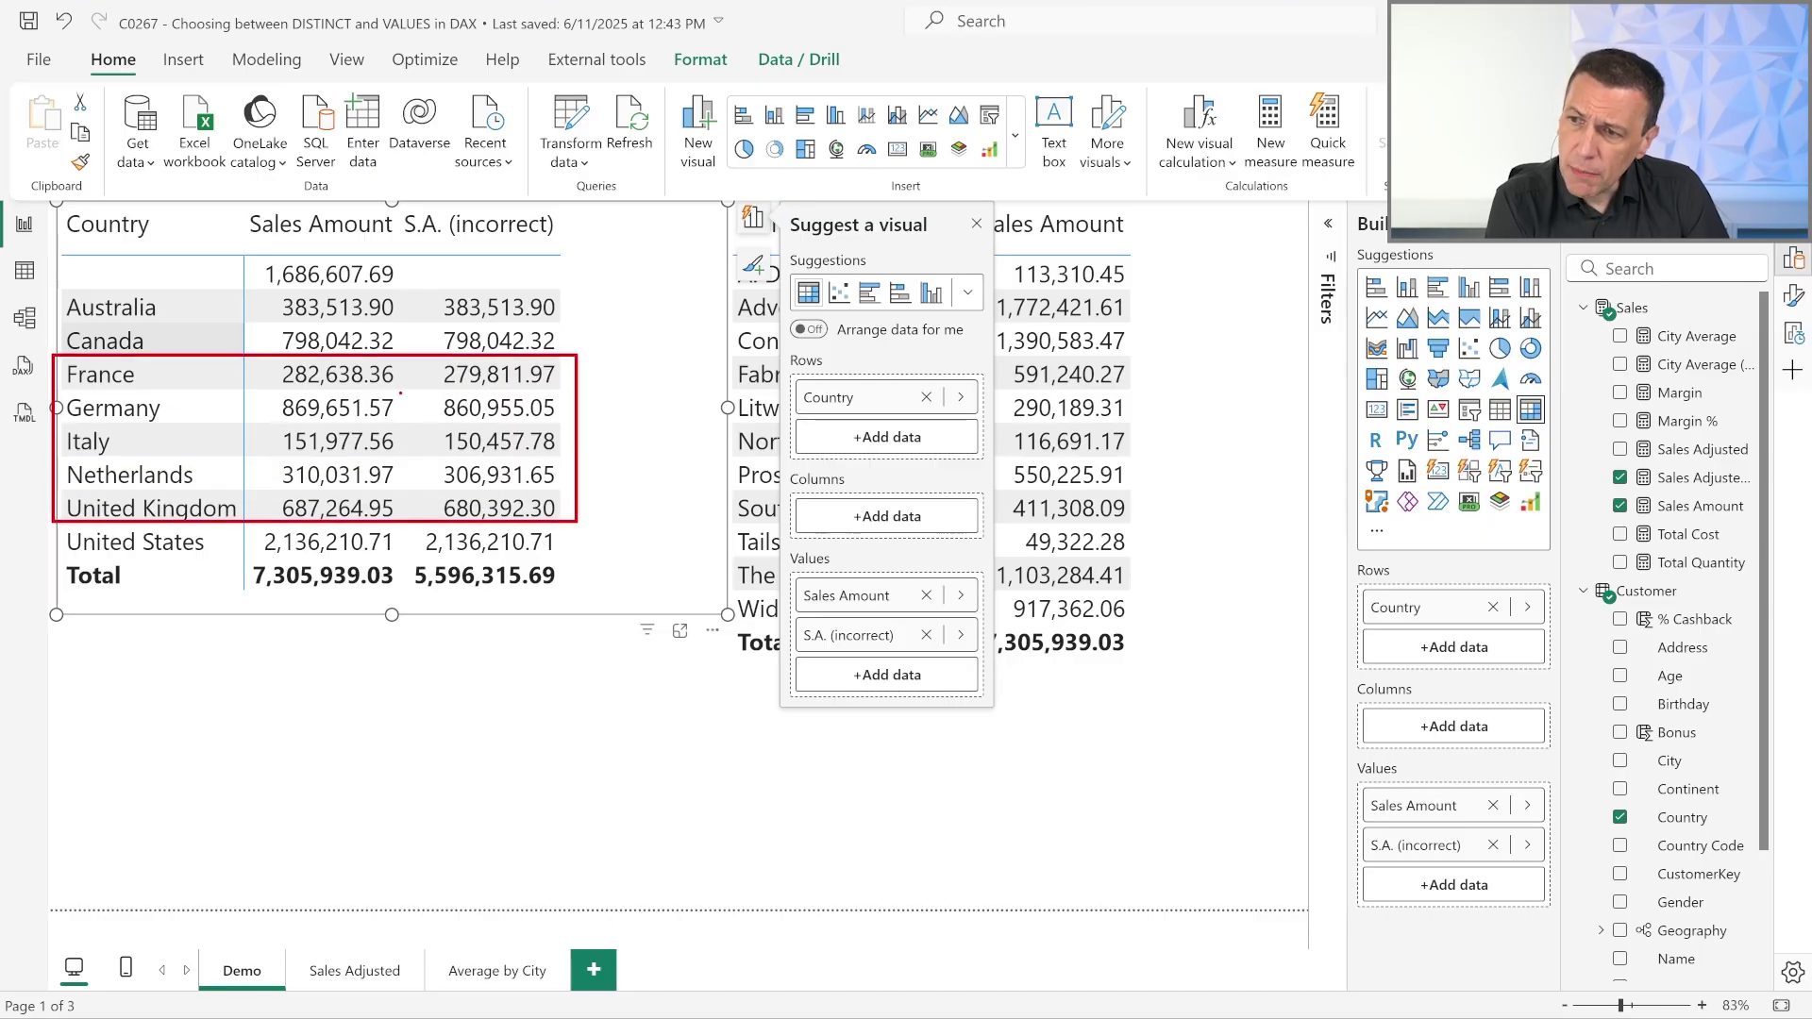
pyautogui.moveTo(400, 392); pyautogui.dragTo(420, 401)
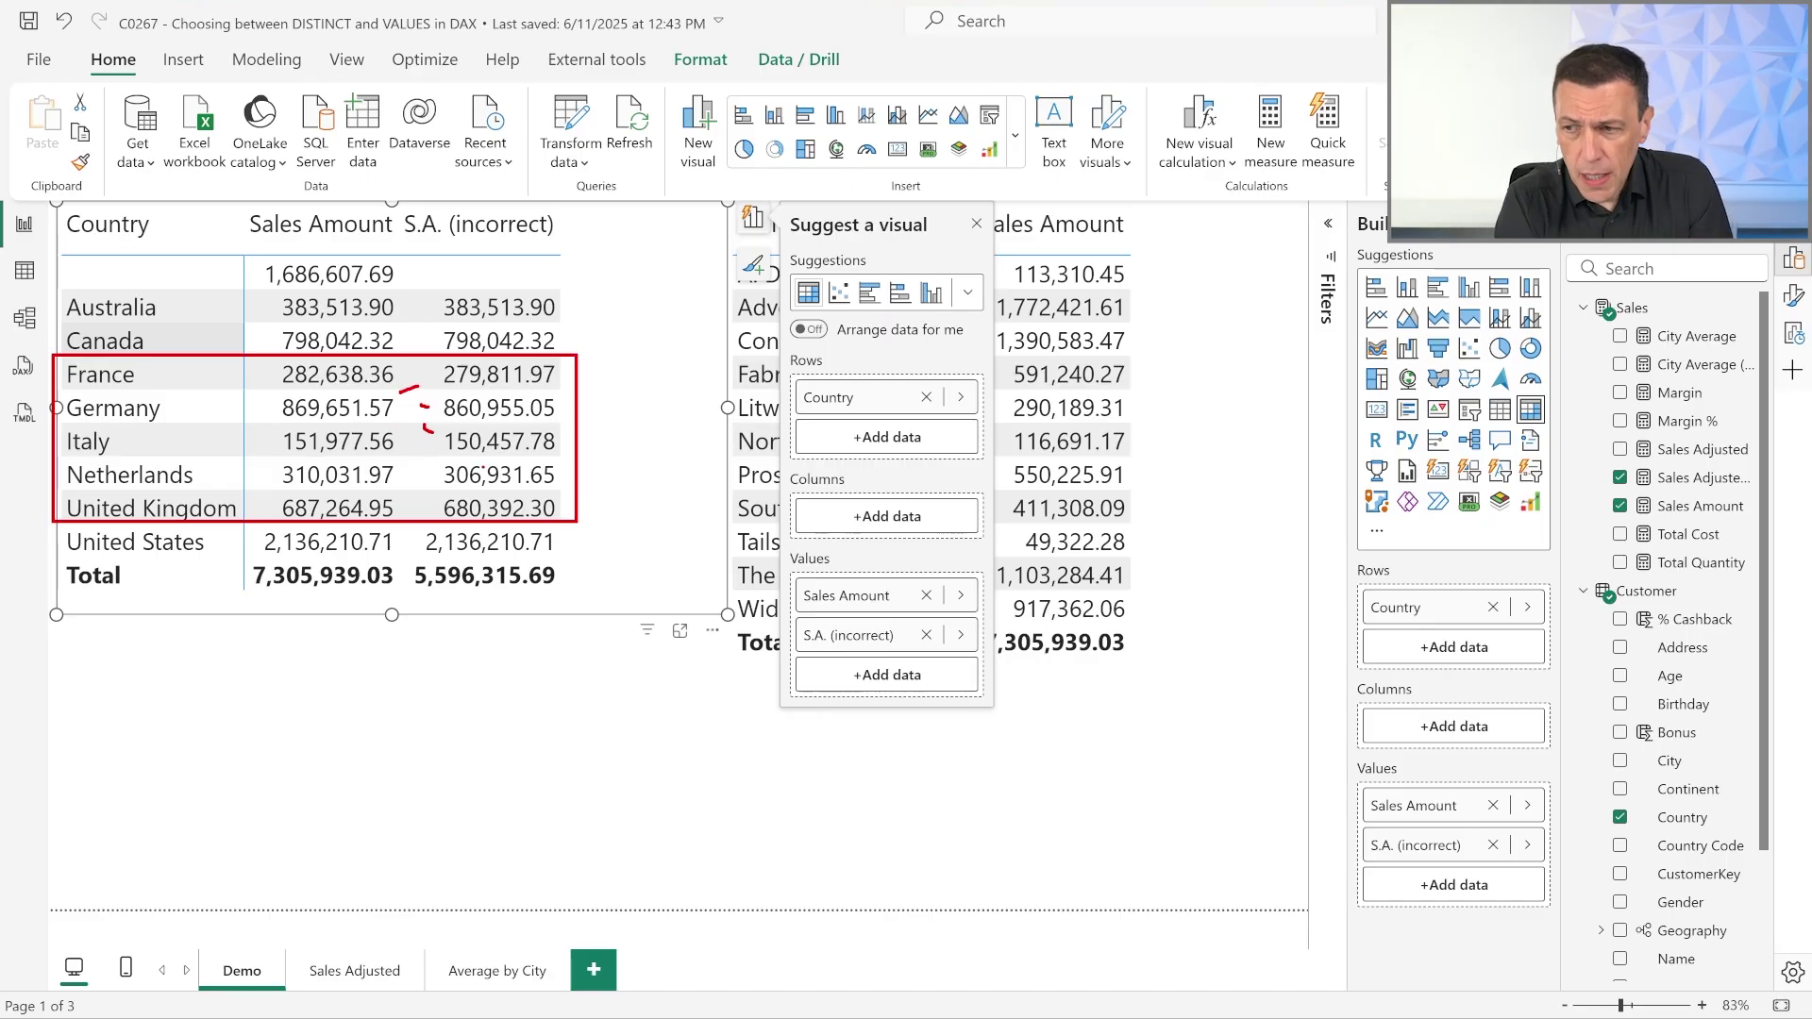
pyautogui.press('e')
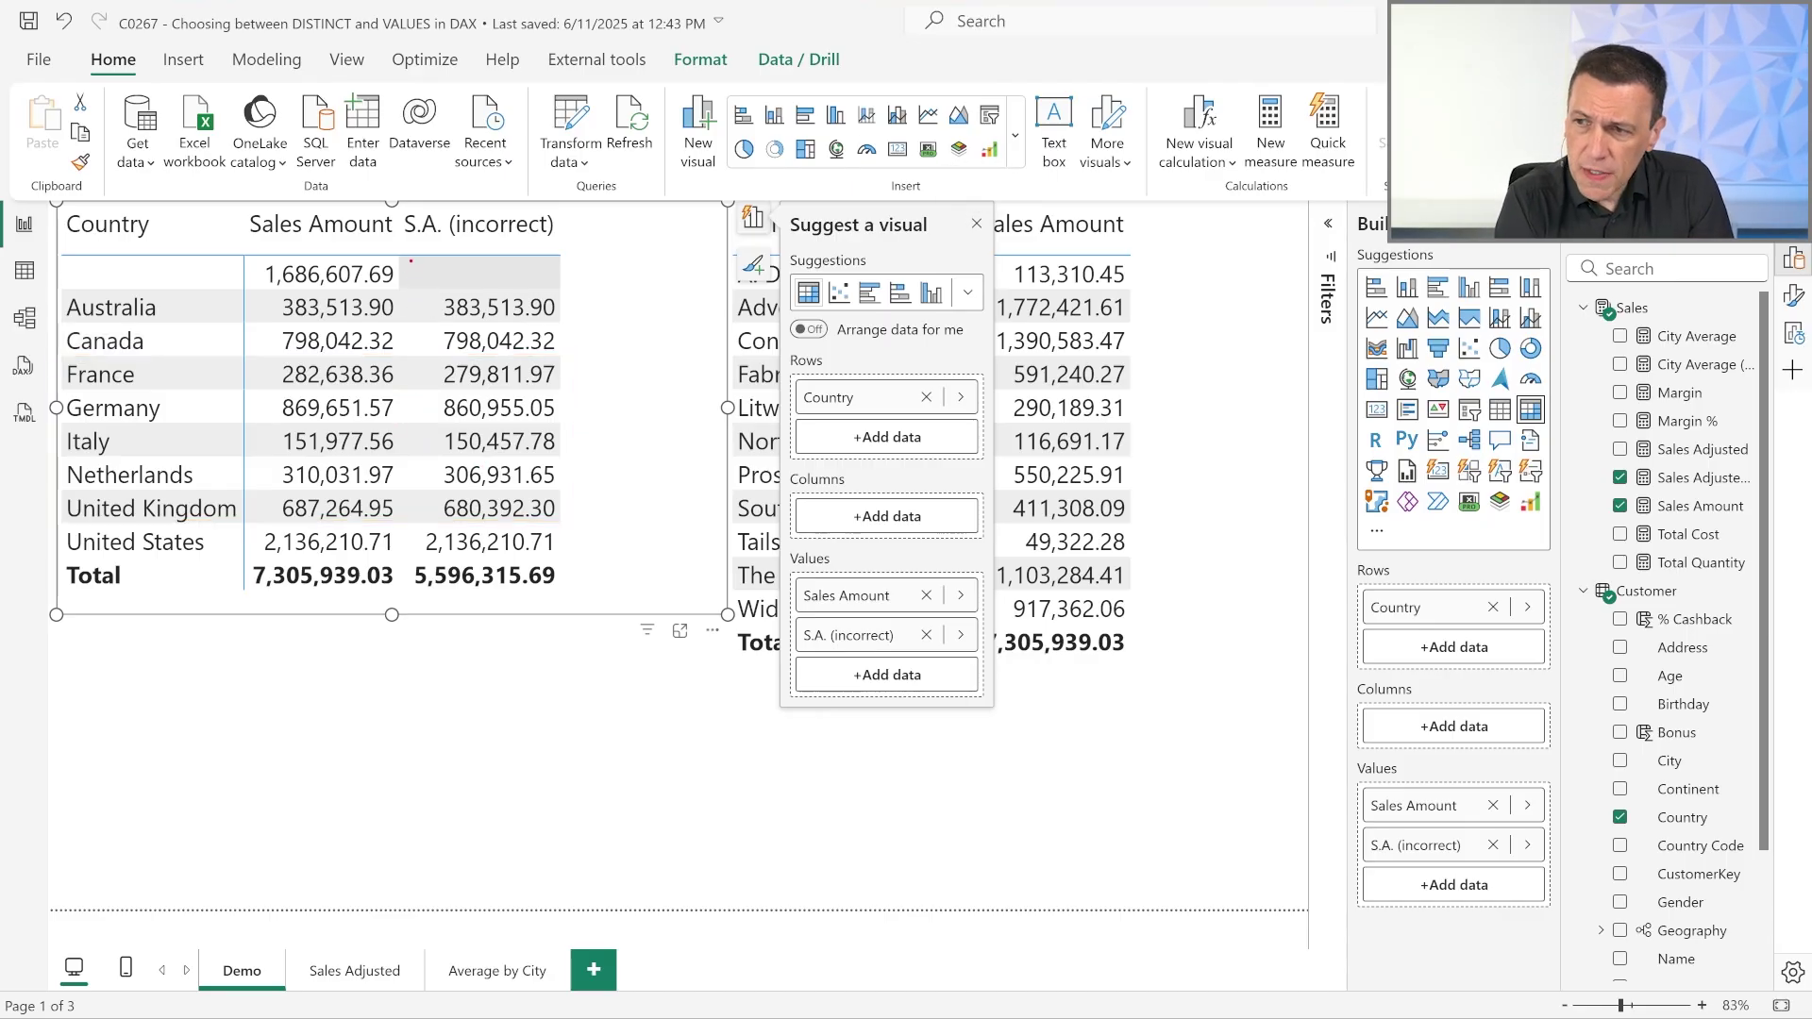
# Step: Box the blank-country row's S.A. (incorrect) cell in red, clear it, and box that column's total instead
pyautogui.moveTo(410, 260); pyautogui.dragTo(582, 288)
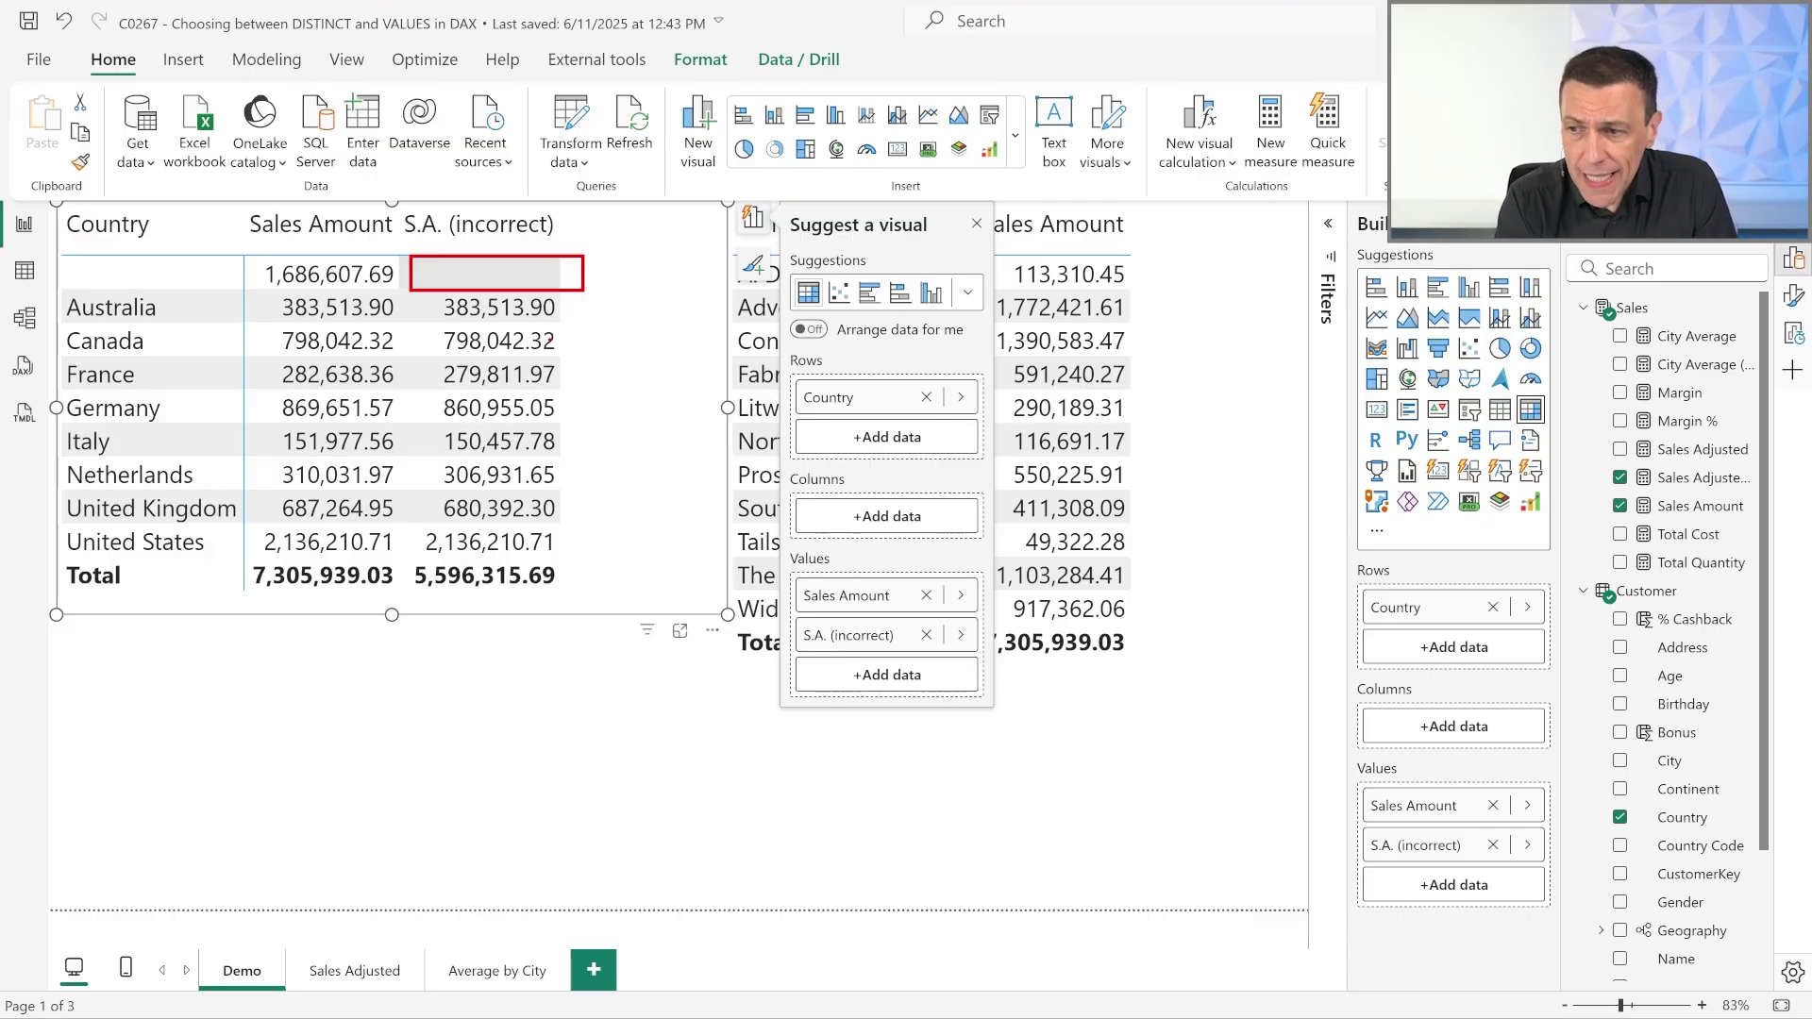
pyautogui.press('Escape')
pyautogui.hotkey('ctrl', '2')
pyautogui.moveTo(403, 548); pyautogui.dragTo(585, 596)
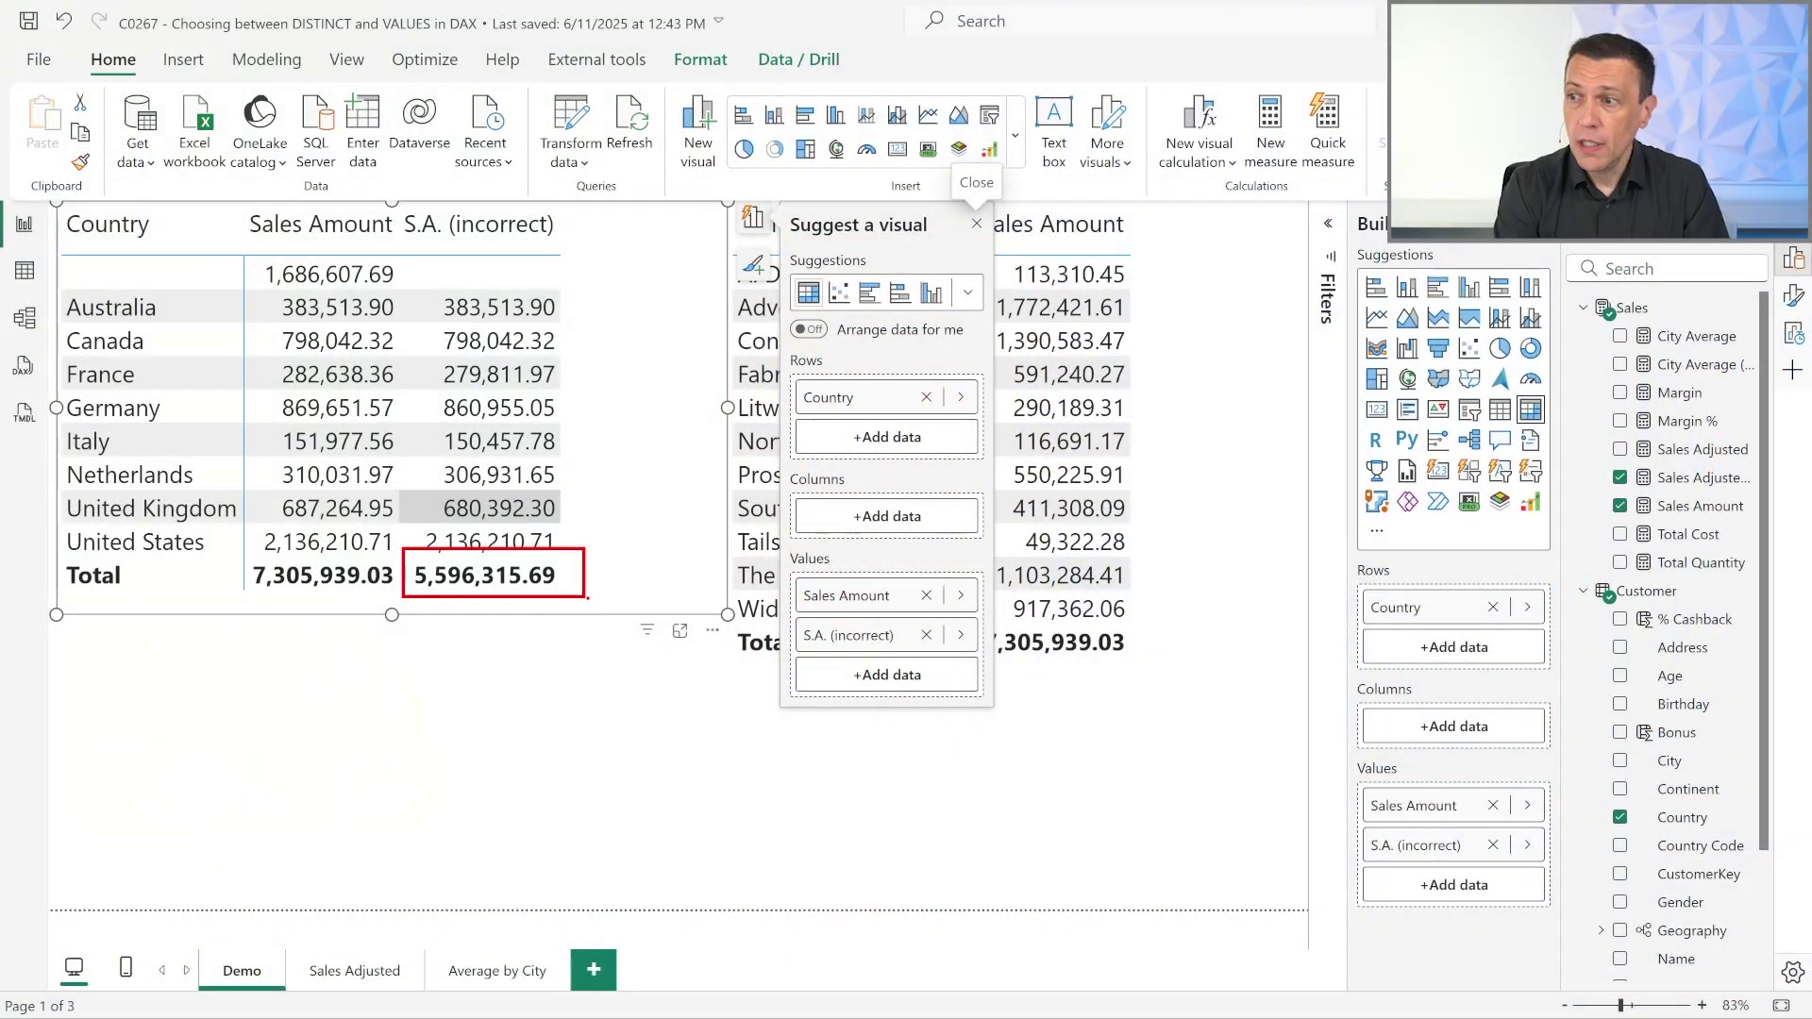
# Step: Add the Sales Adjusted (incorrect) measure to the Brand matrix
pyautogui.click(1205, 444)
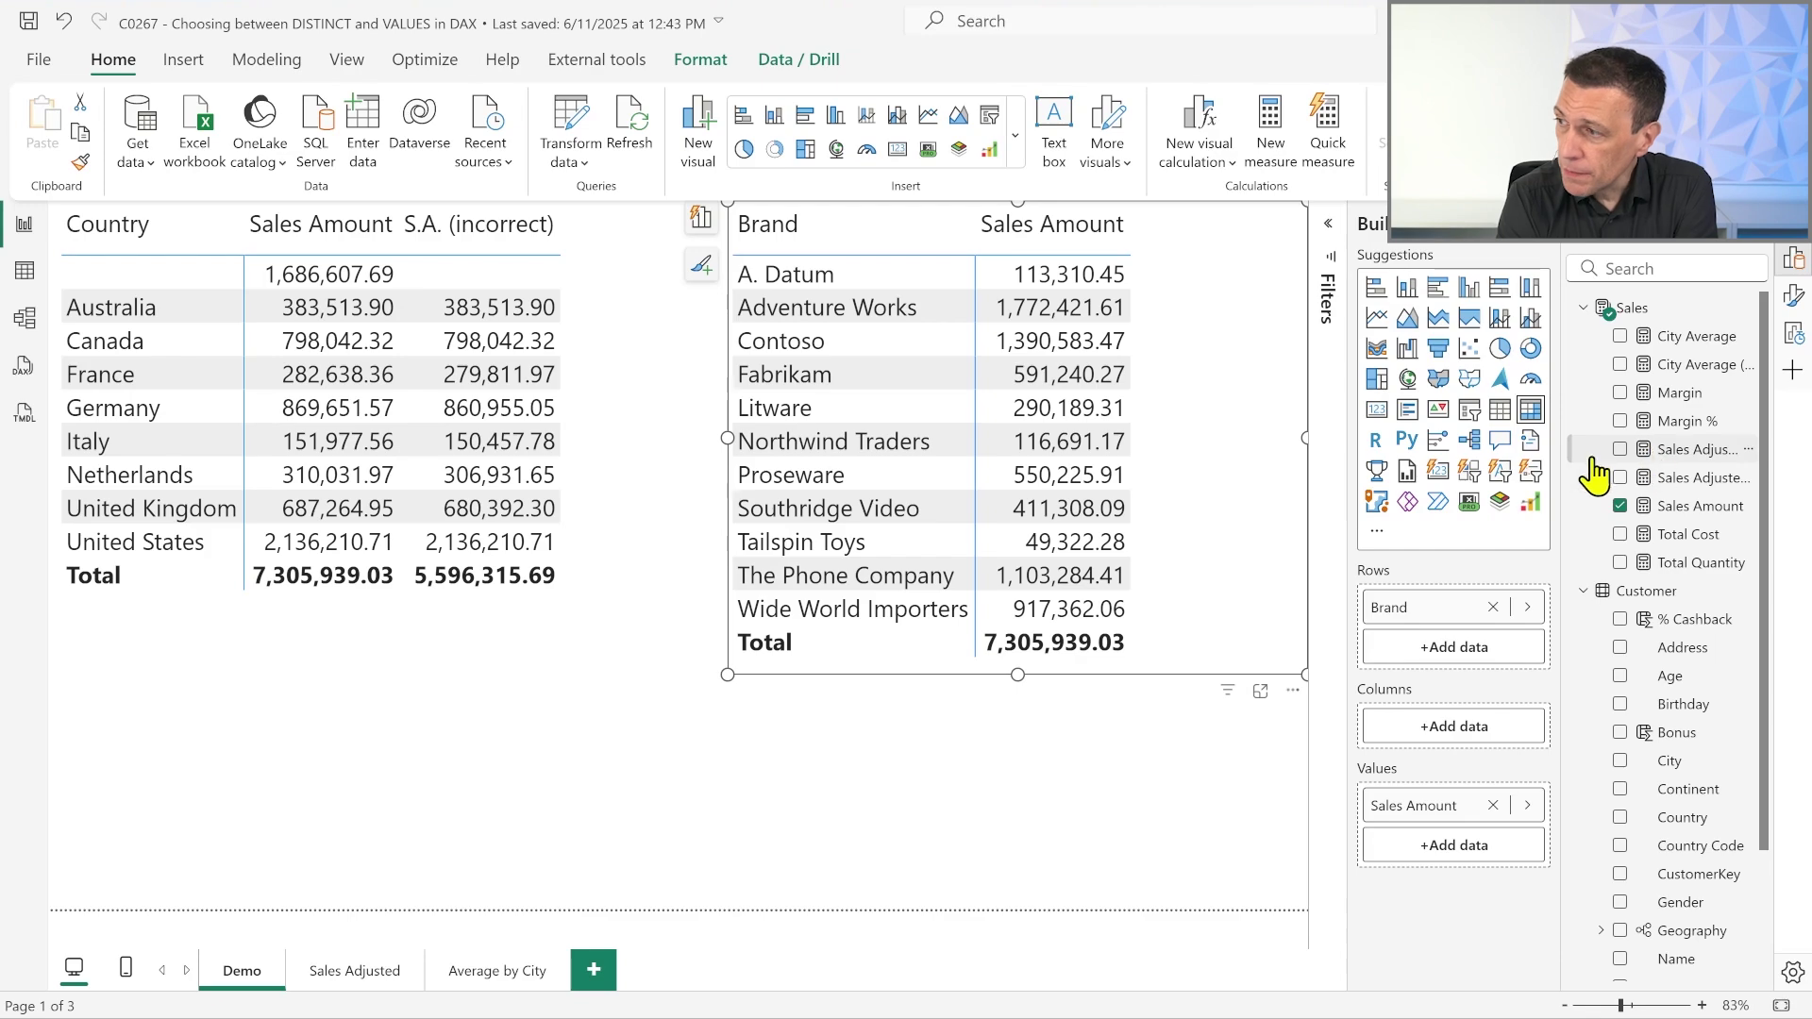
pyautogui.moveTo(1566, 457); pyautogui.dragTo(1227, 445)
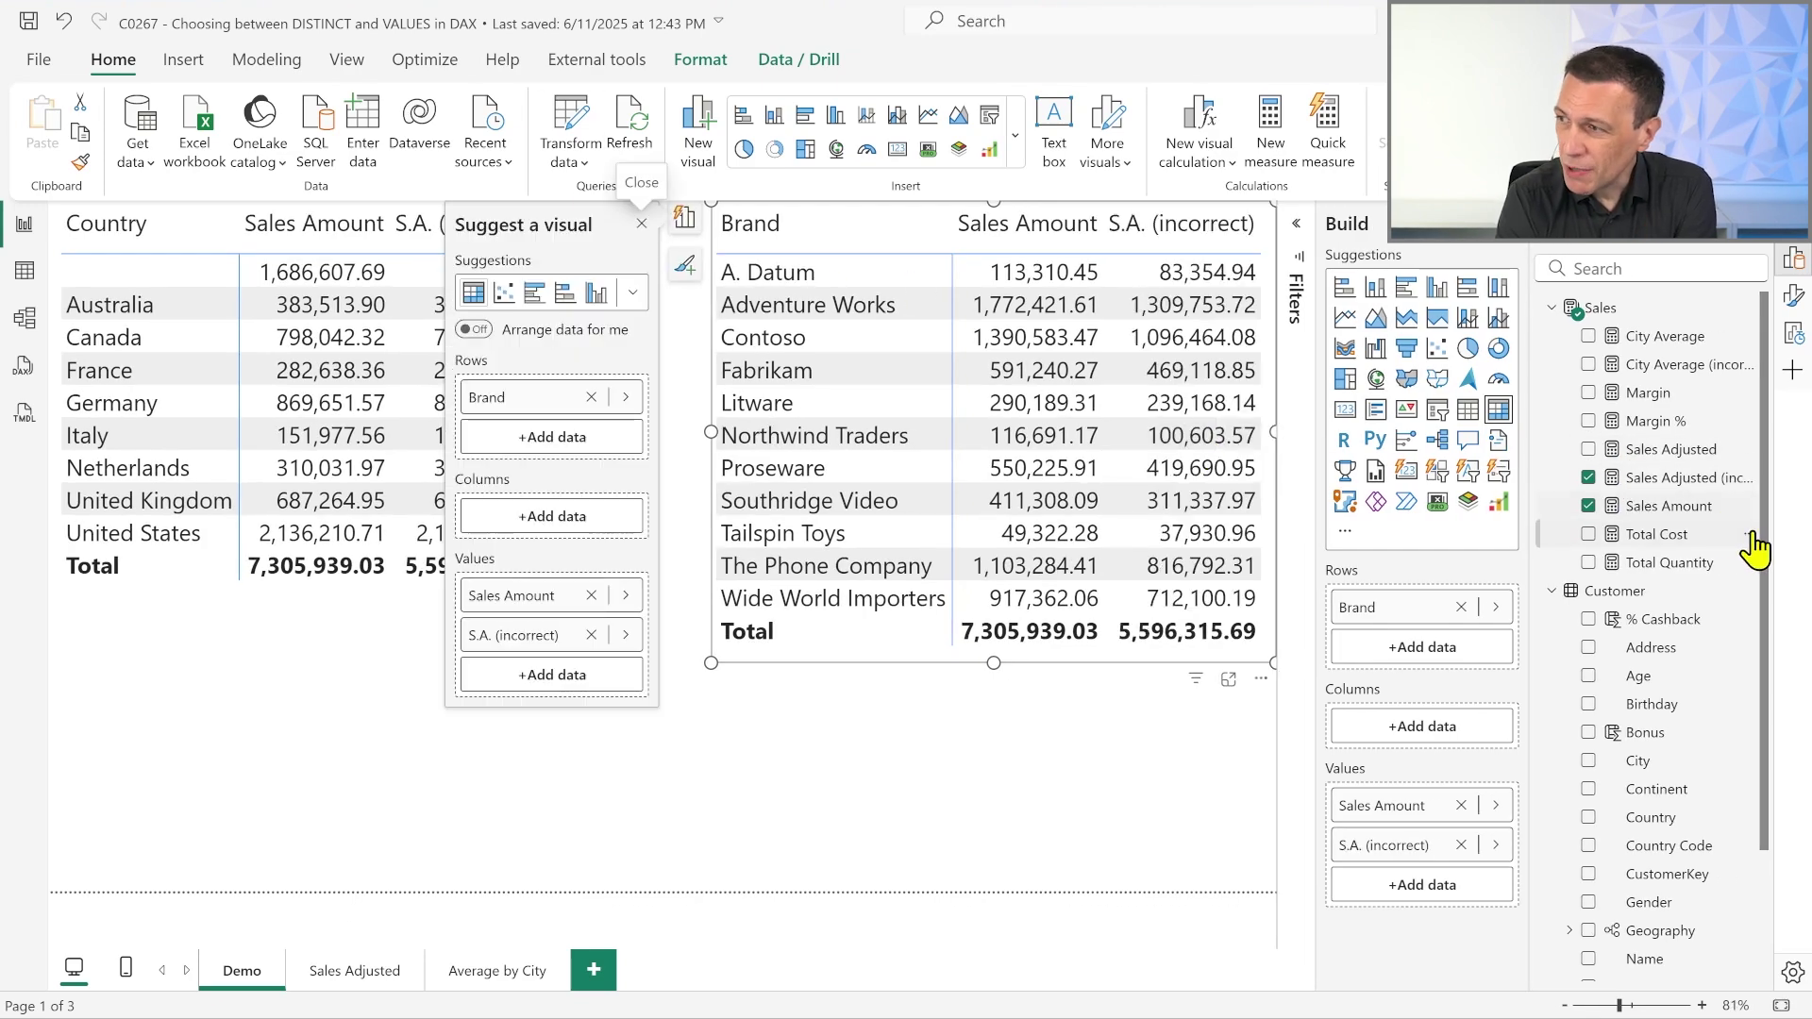
# Step: Examine the Sales Adjusted (incorrect) formula, close it without changes, and dismiss the visual suggestions over the Country matrix
pyautogui.click(1689, 479)
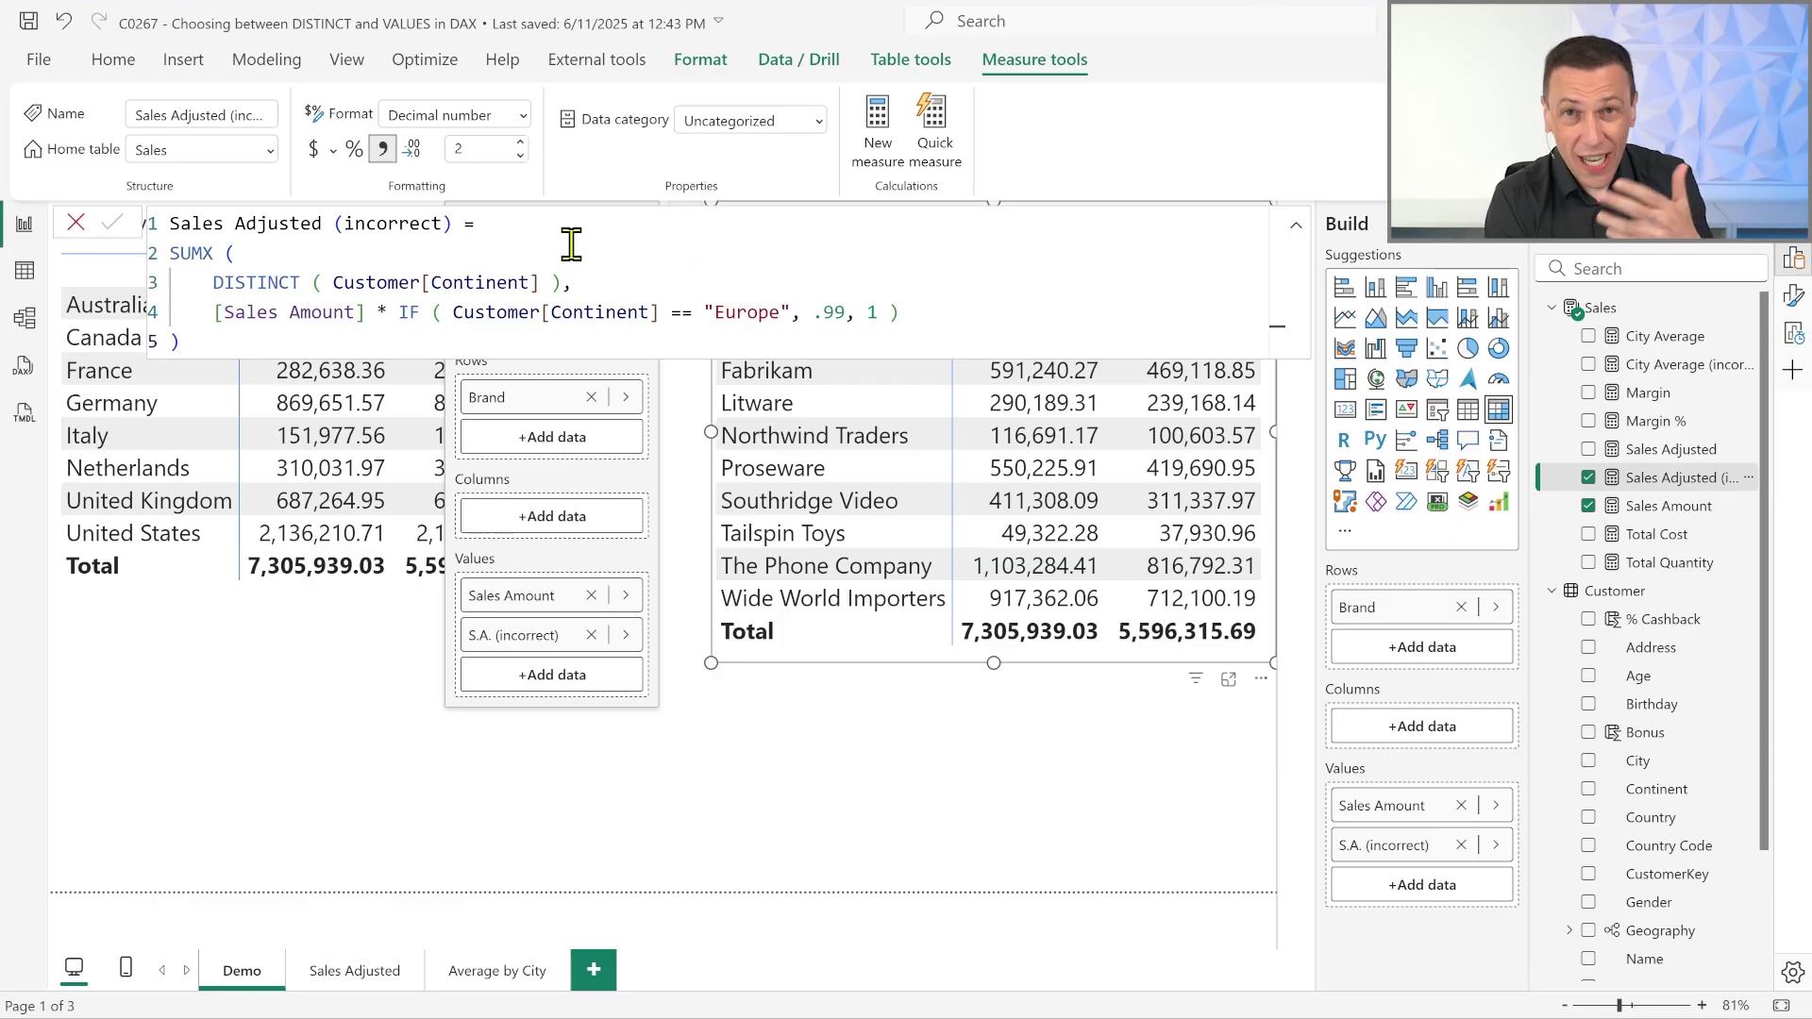
pyautogui.click(578, 280)
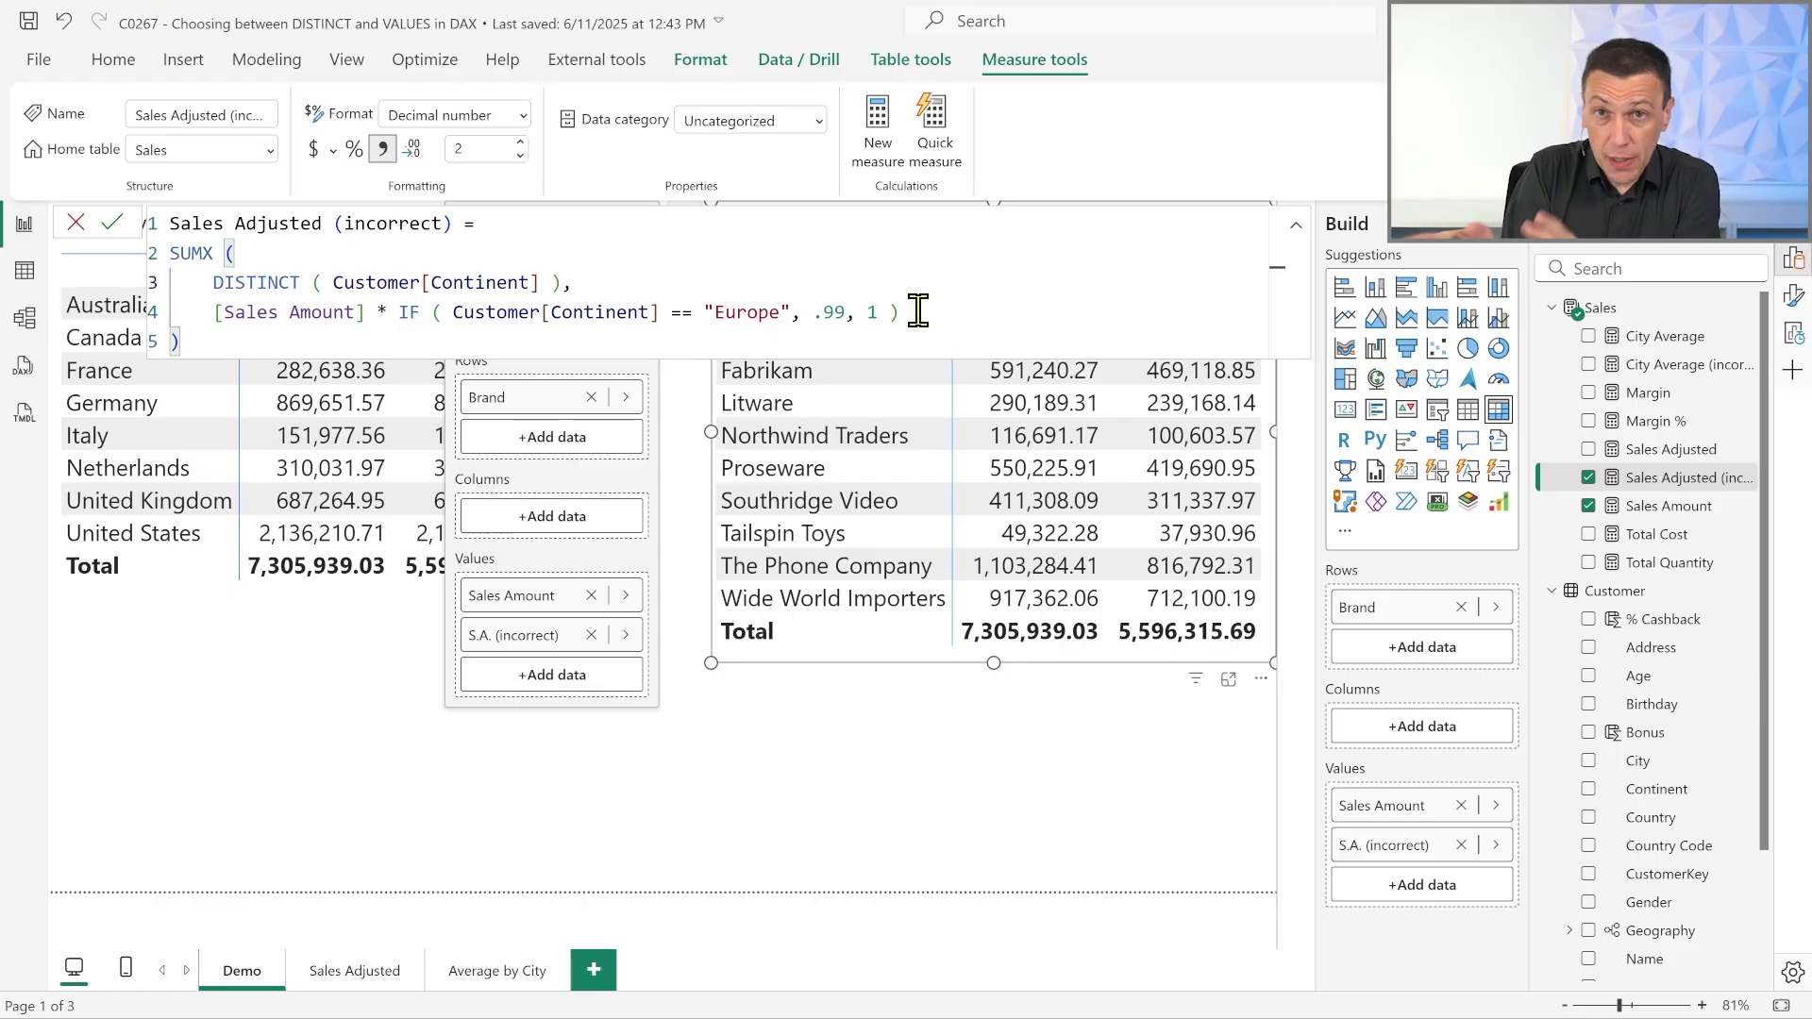
pyautogui.press('Return')
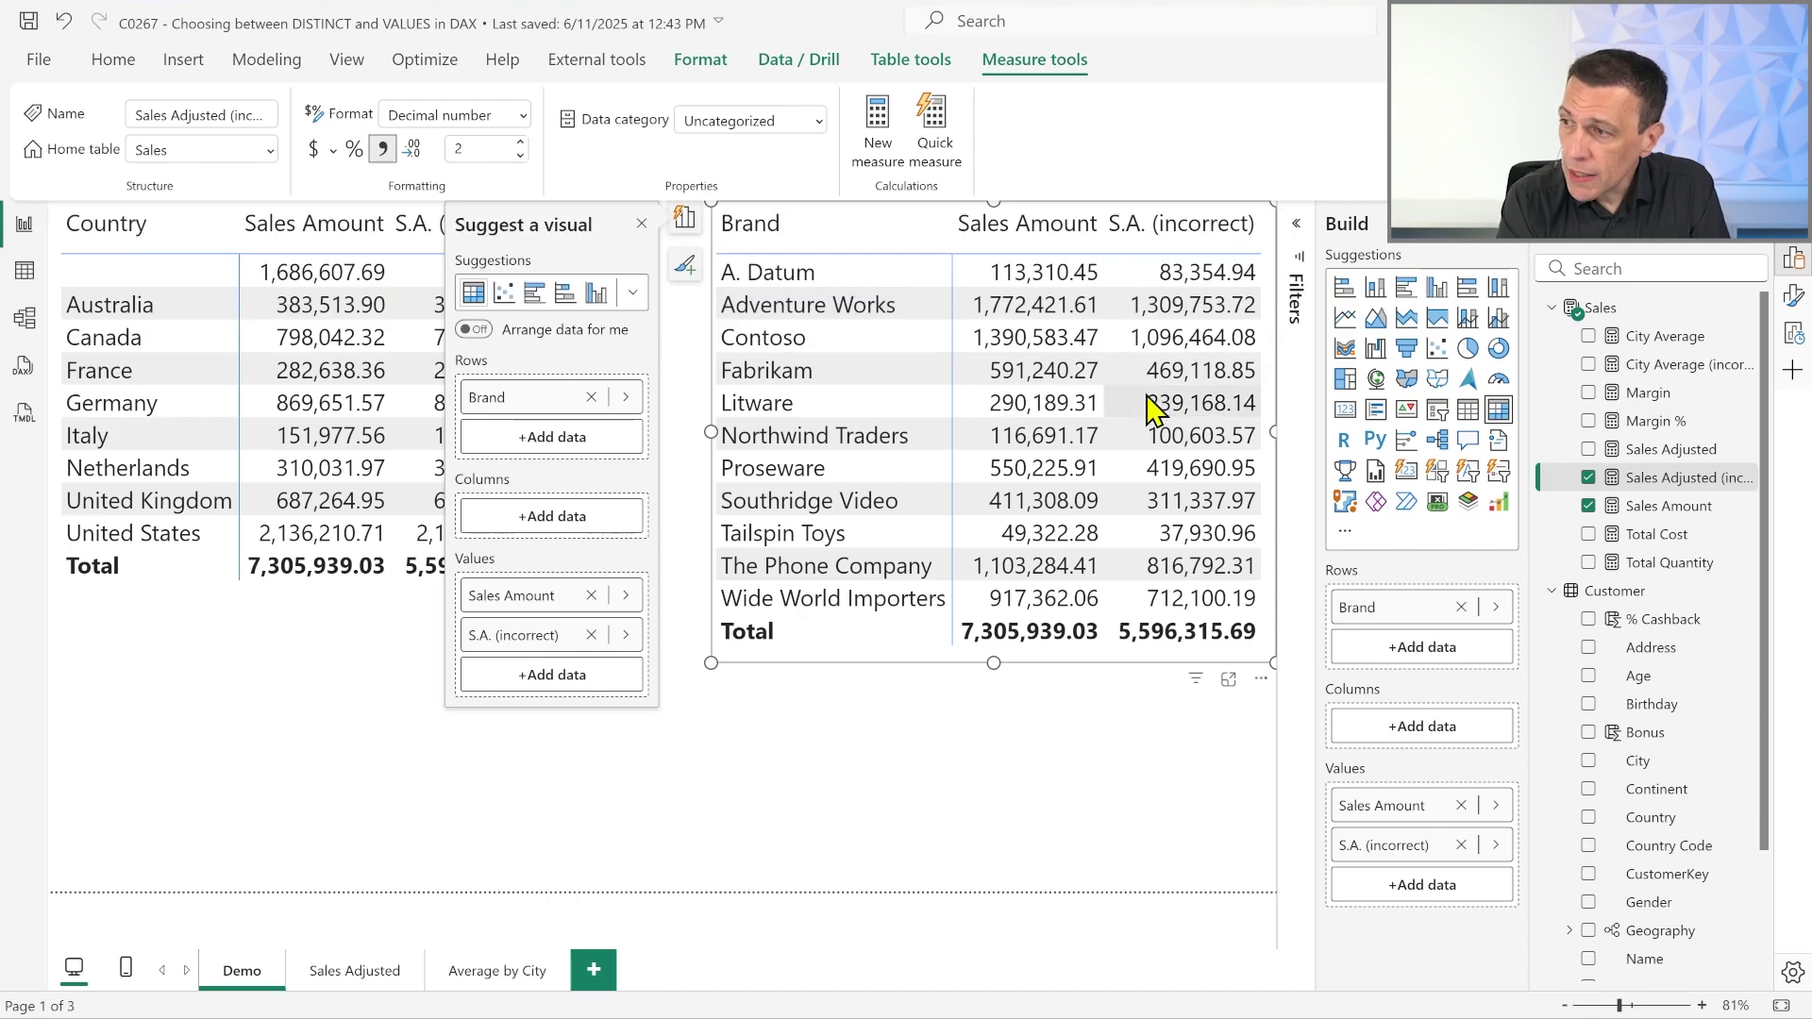
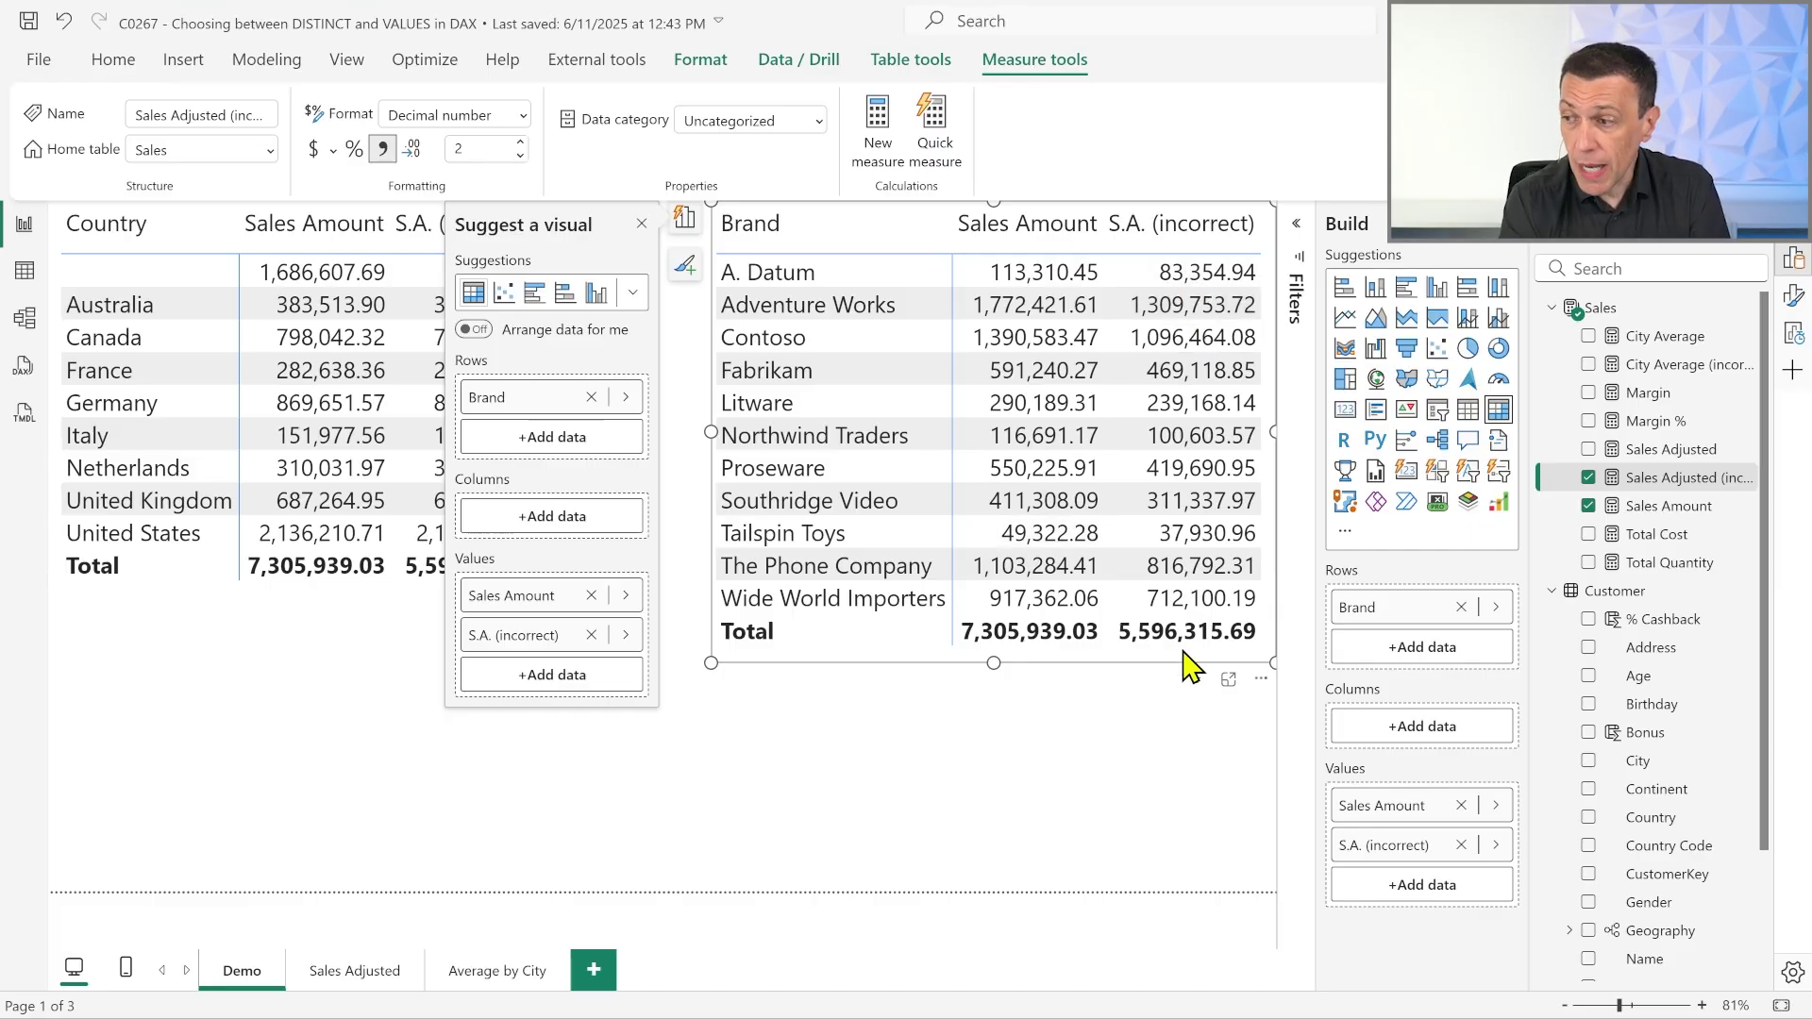
pyautogui.click(1212, 652)
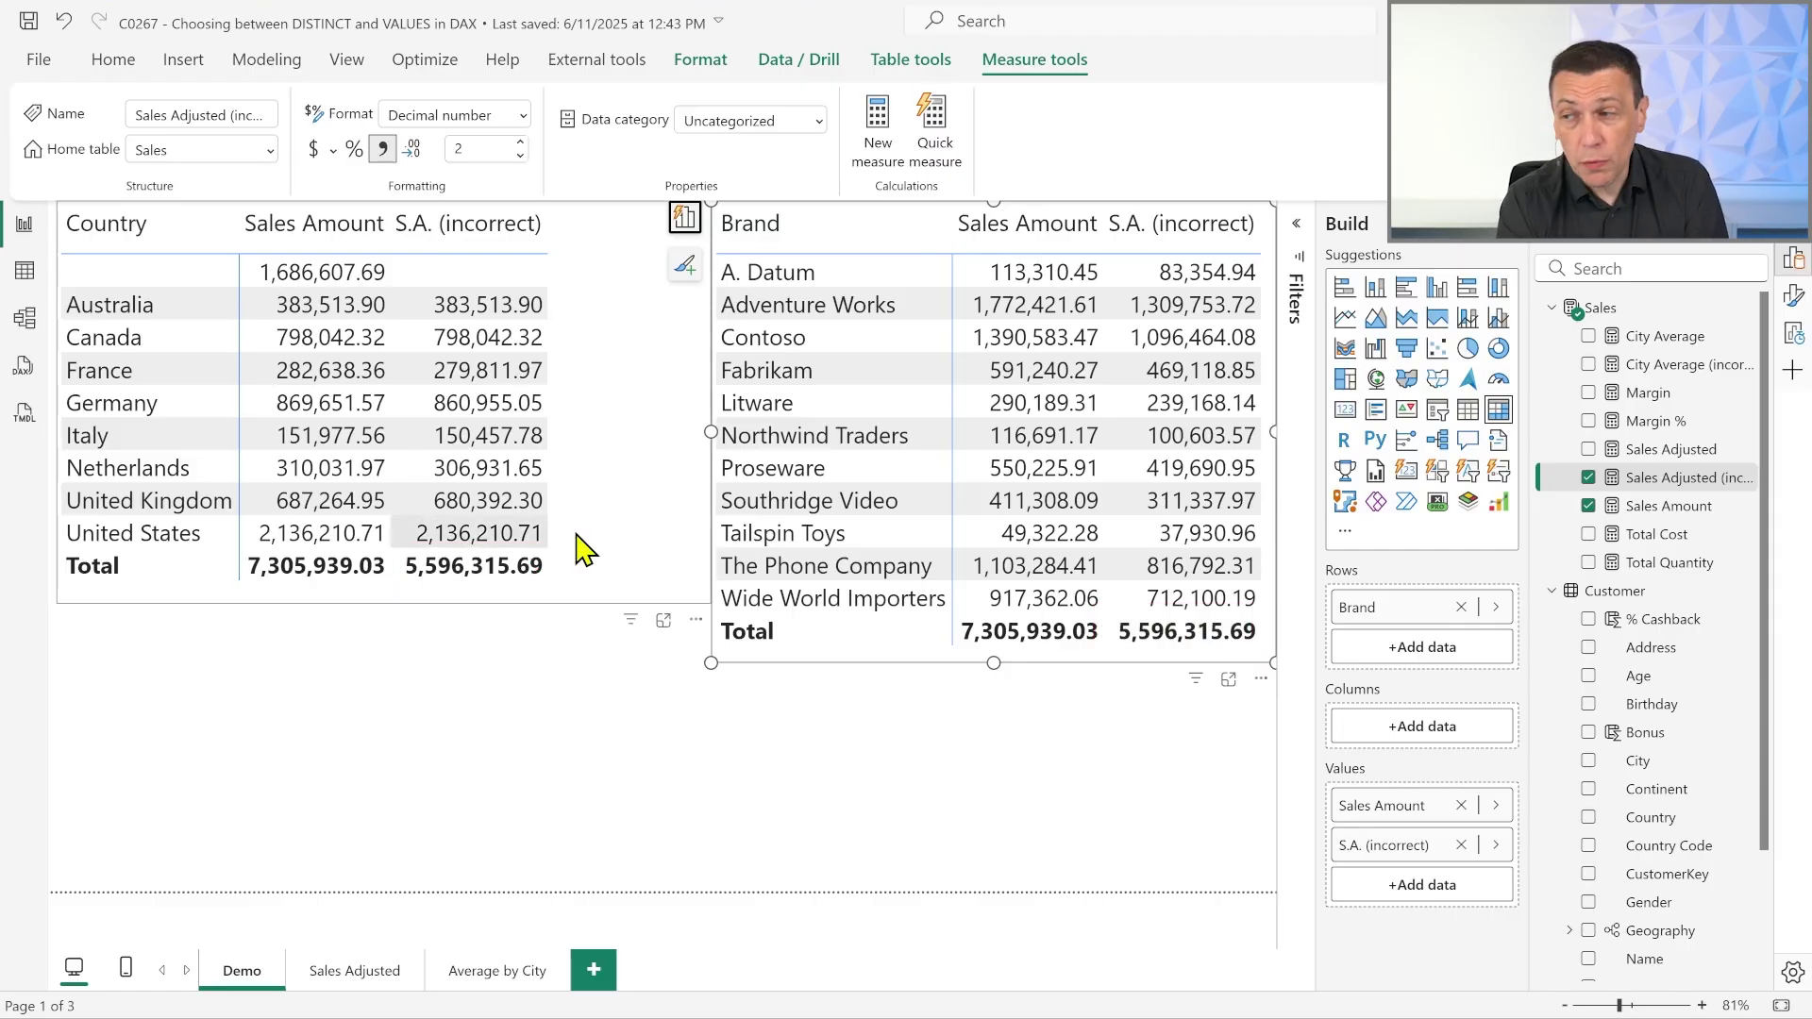
# Step: Reopen the Sales Adjusted (incorrect) formula, box SUMX and its DISTINCT line in red, highlight DISTINCT, and close the formula
pyautogui.click(1663, 507)
pyautogui.click(1670, 477)
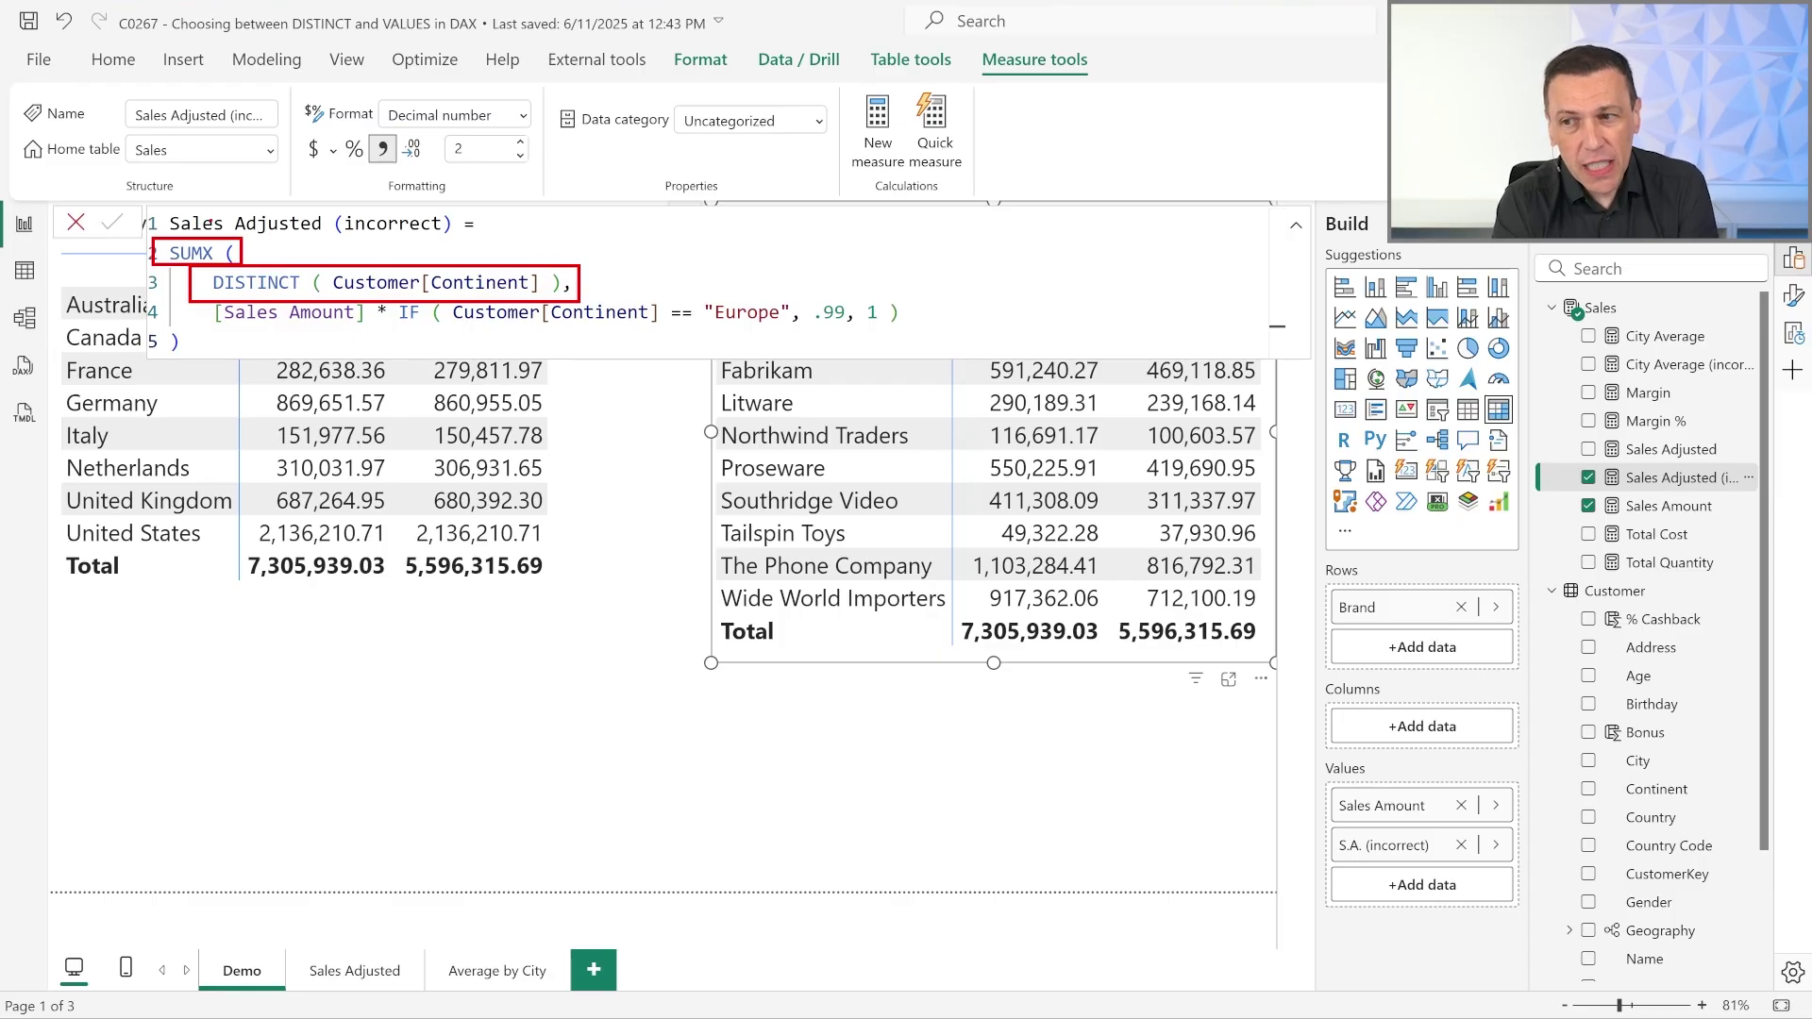
pyautogui.moveTo(204, 284); pyautogui.dragTo(302, 282)
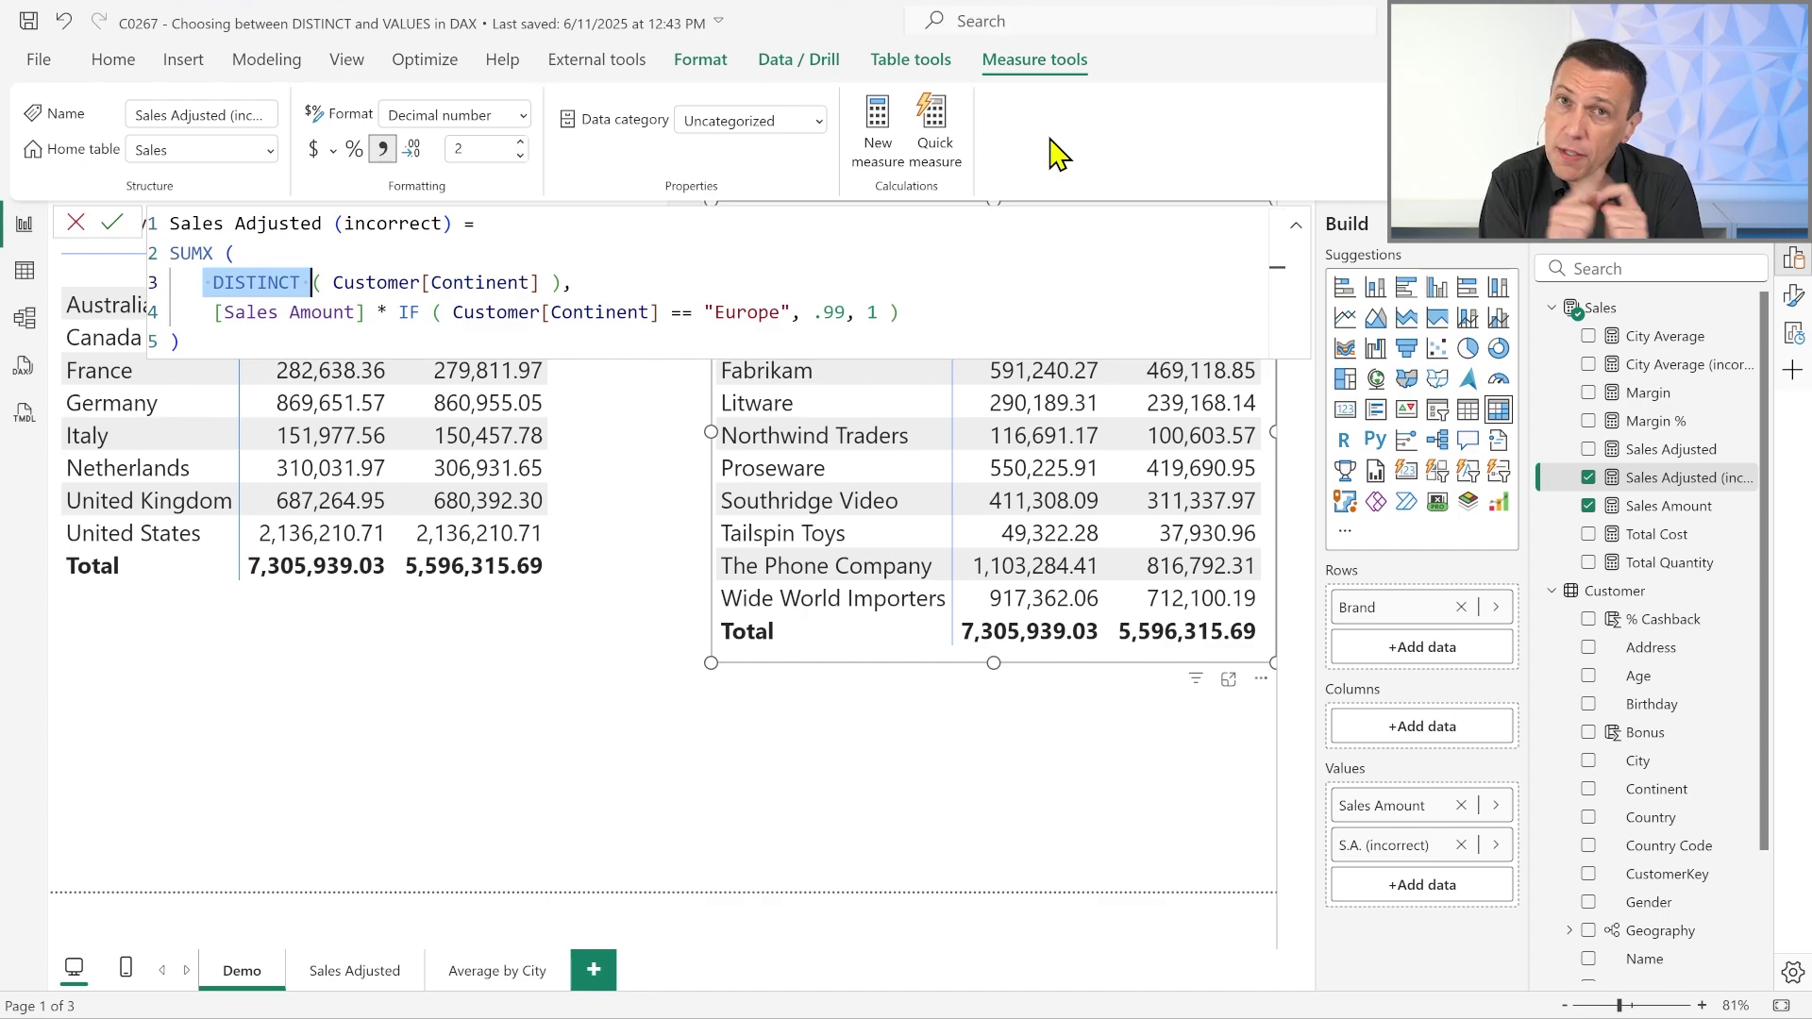
pyautogui.press('Escape')
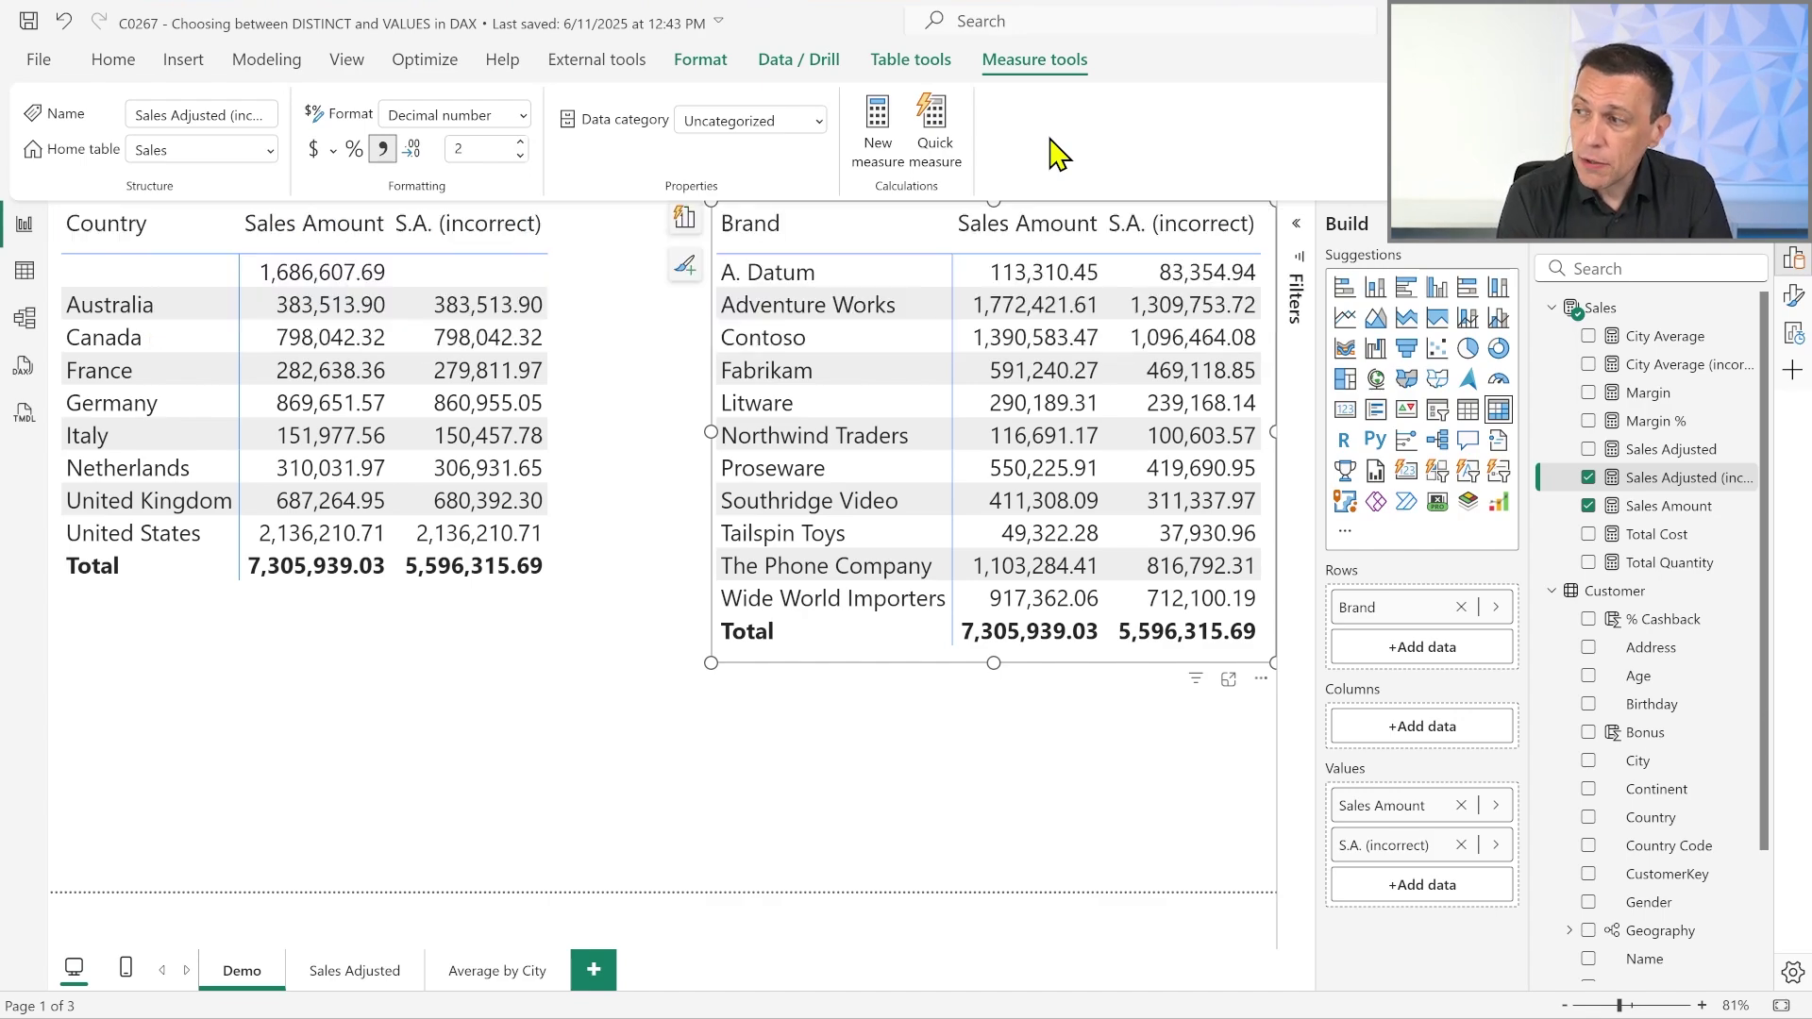
# Step: Review the VALUES ( Customer[Continent] ) line in the Sales Adjusted formula and add that measure to the Country matrix
pyautogui.click(1672, 453)
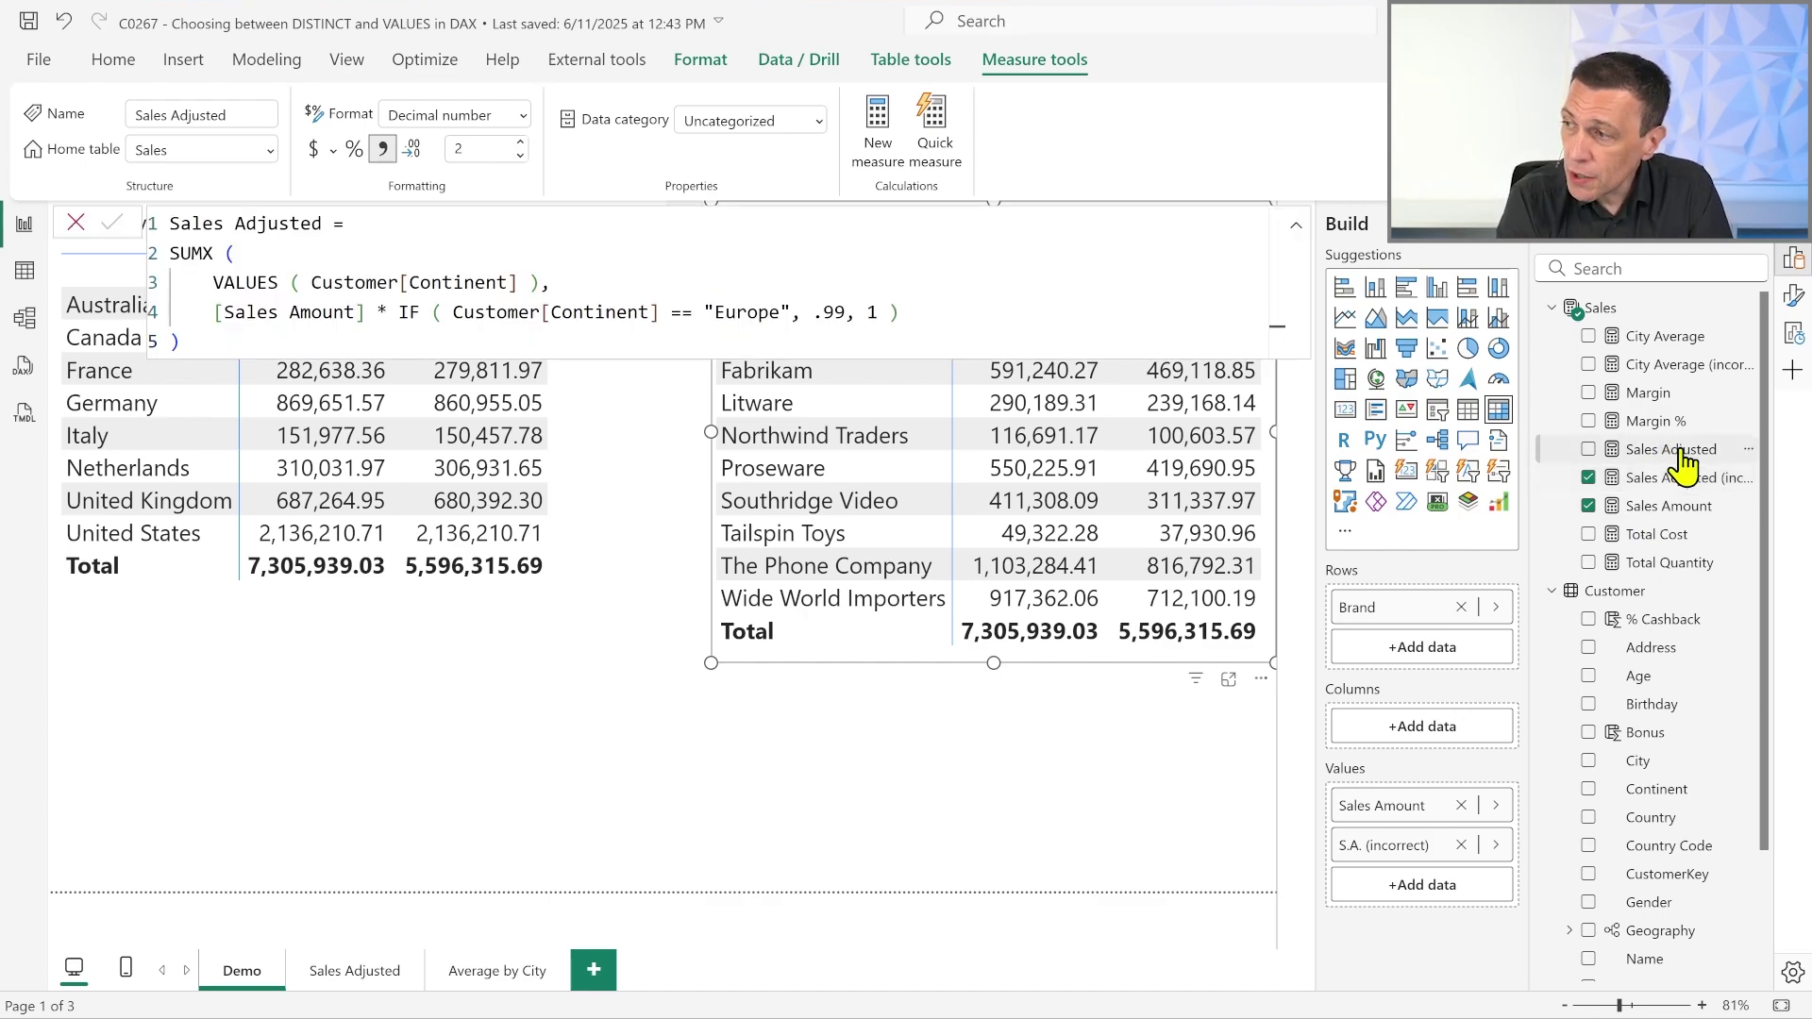
pyautogui.moveTo(213, 282); pyautogui.dragTo(571, 283)
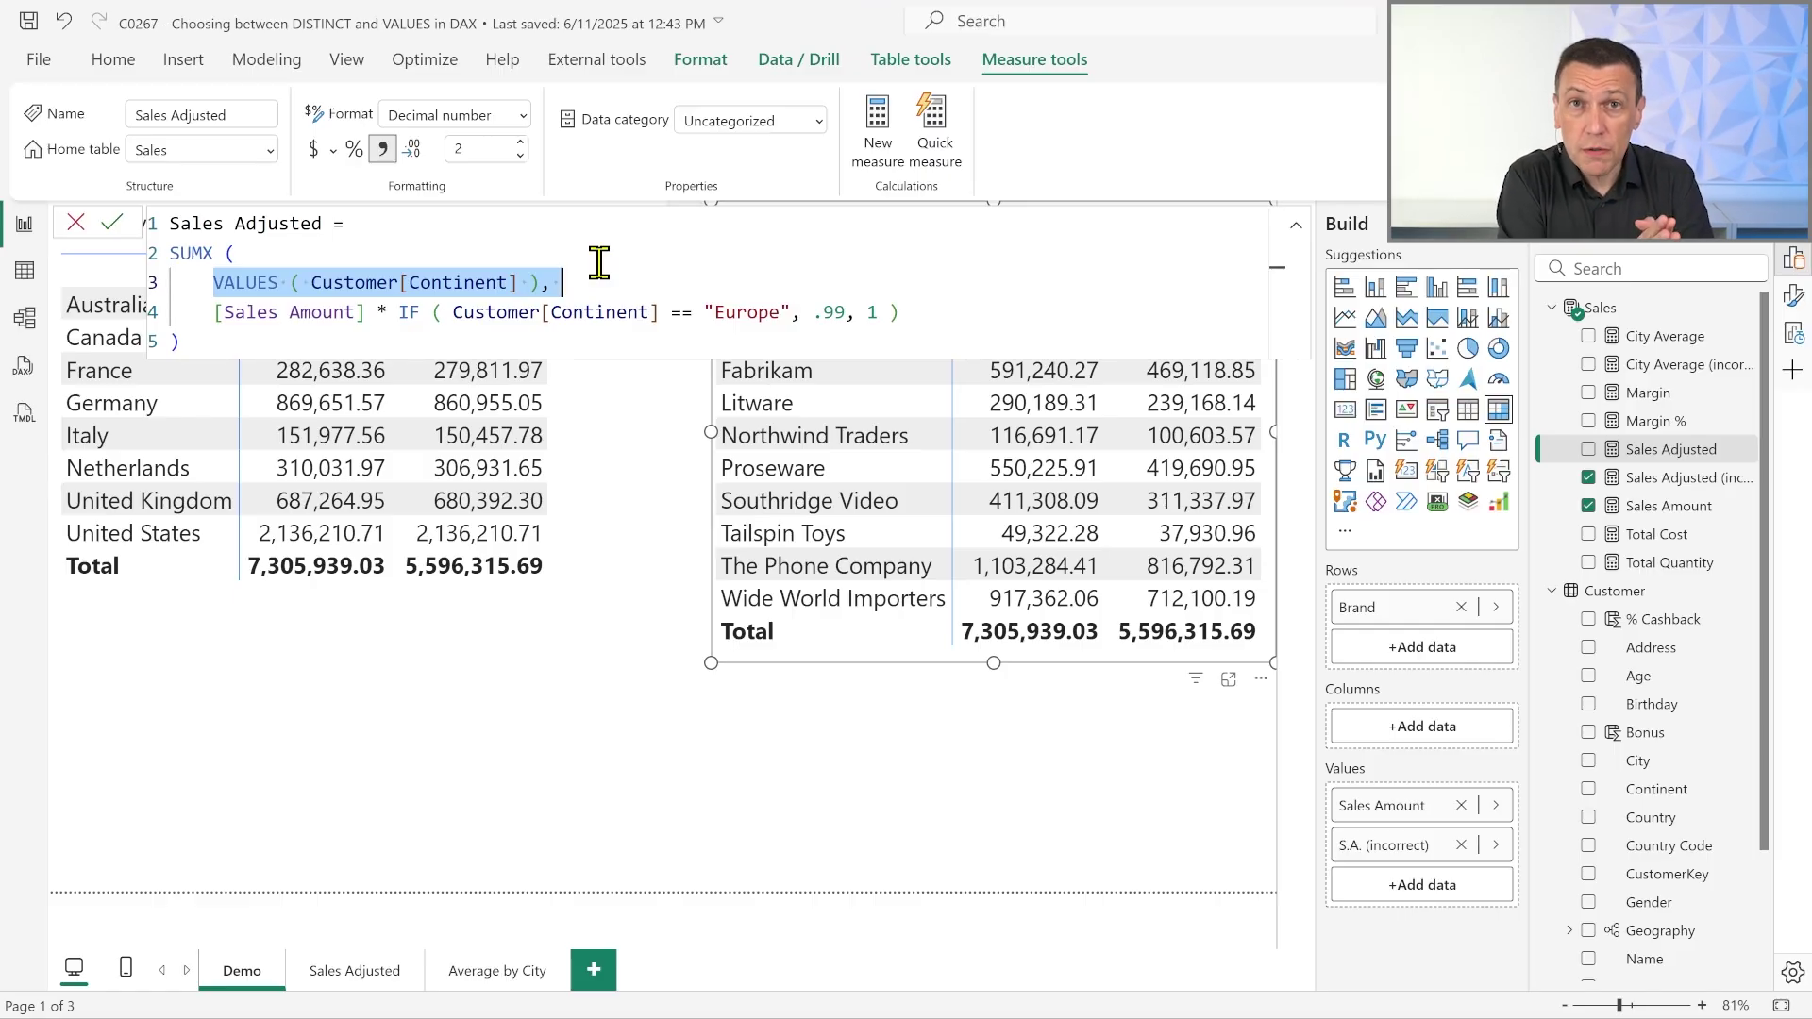
pyautogui.press('Escape')
pyautogui.moveTo(1562, 450); pyautogui.dragTo(590, 407)
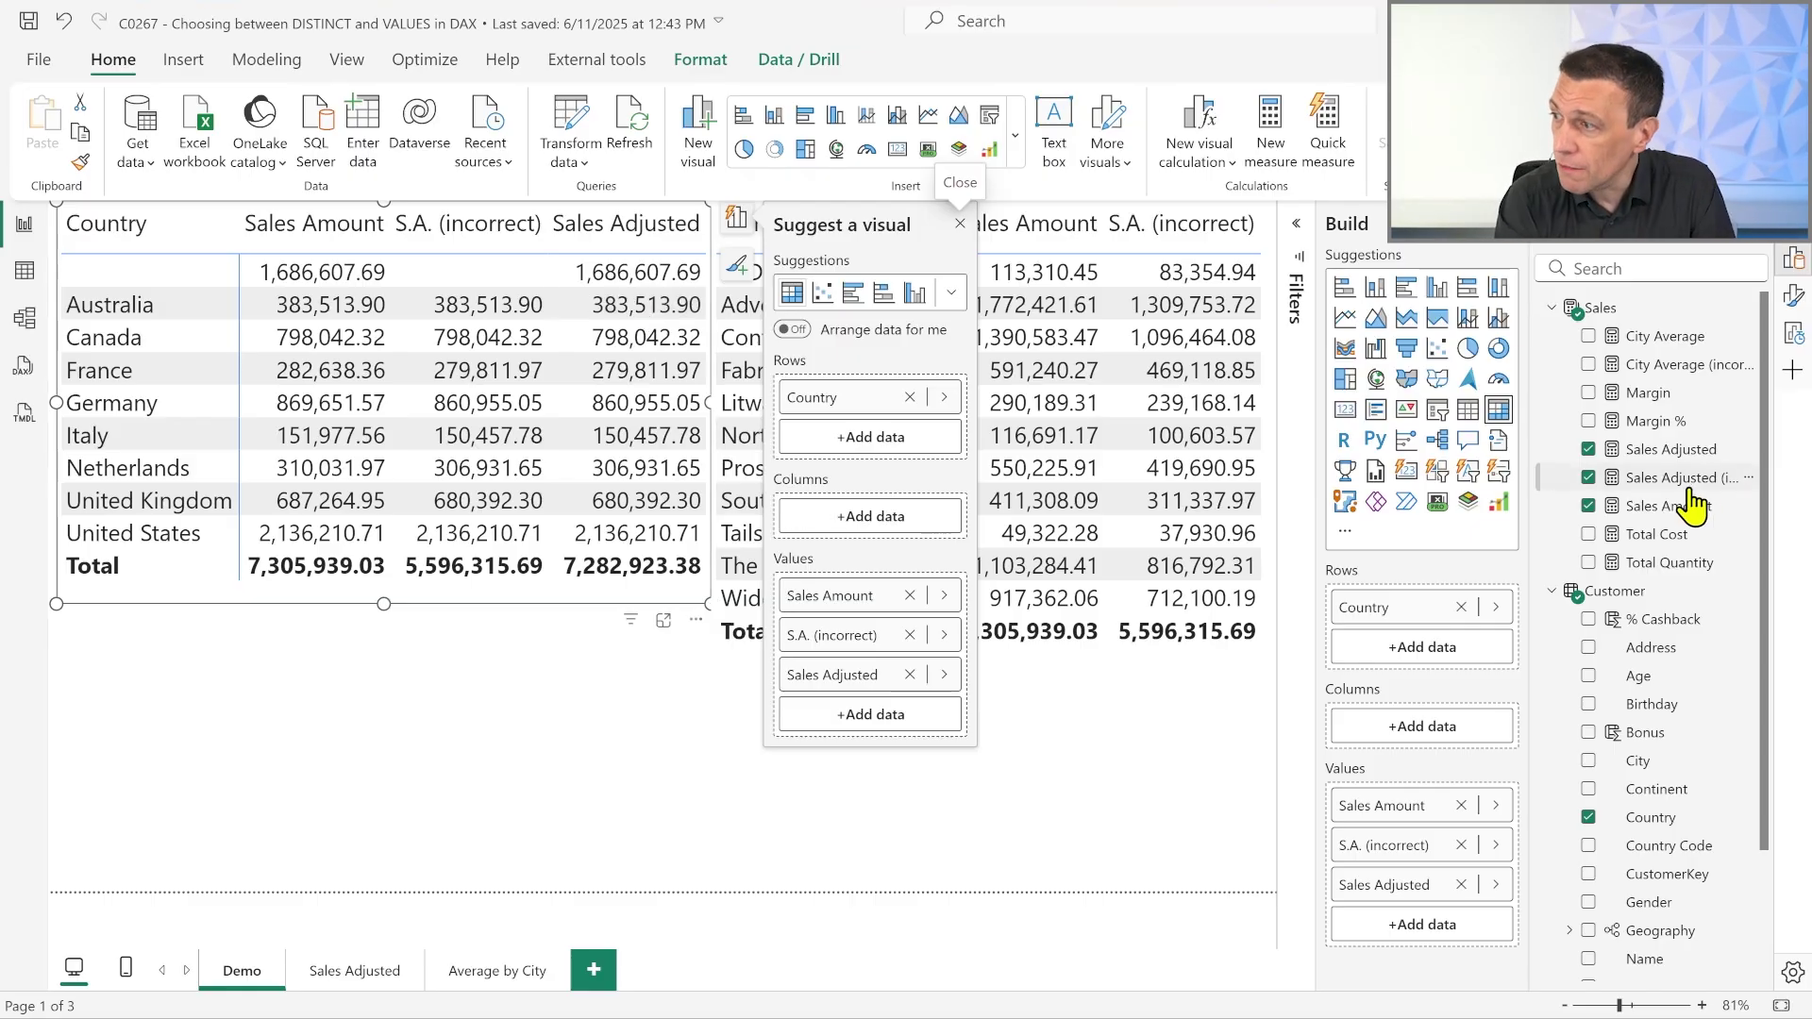
# Step: Reopen the Sales Adjusted formula, highlight its VALUES line and then SUMX, and close it without changes
pyautogui.click(1663, 449)
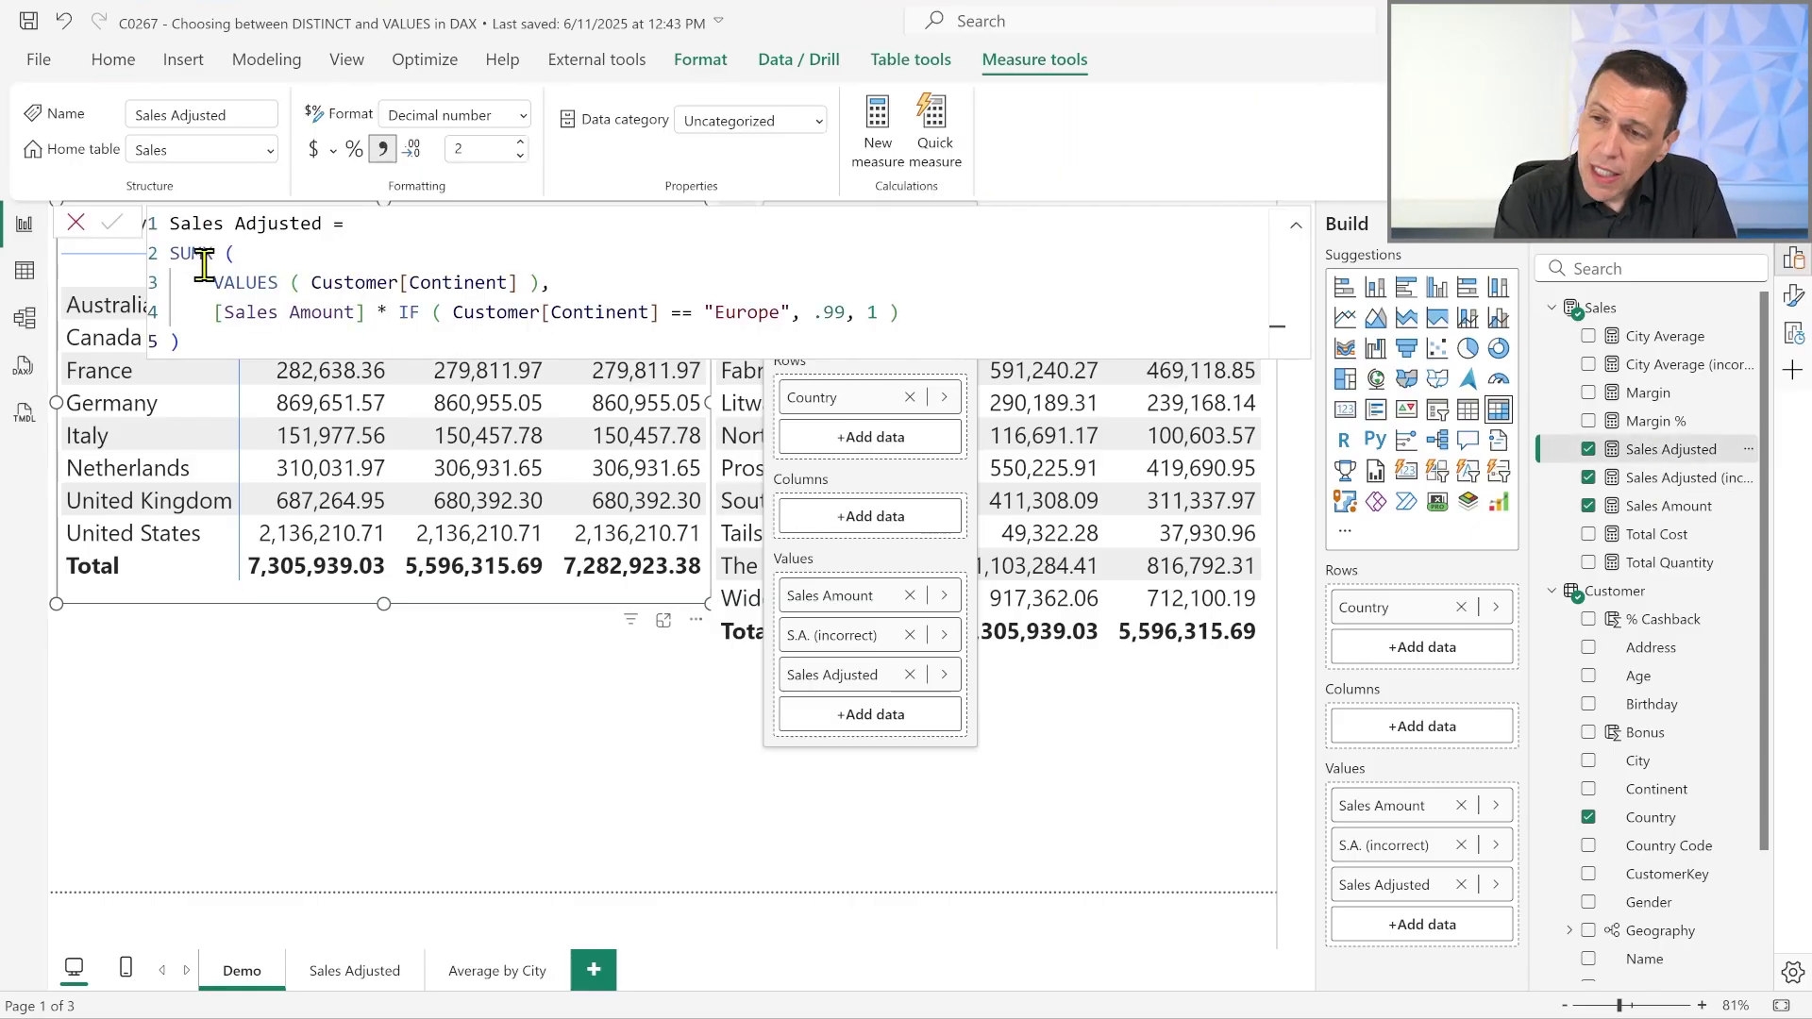
pyautogui.moveTo(211, 282); pyautogui.dragTo(706, 273)
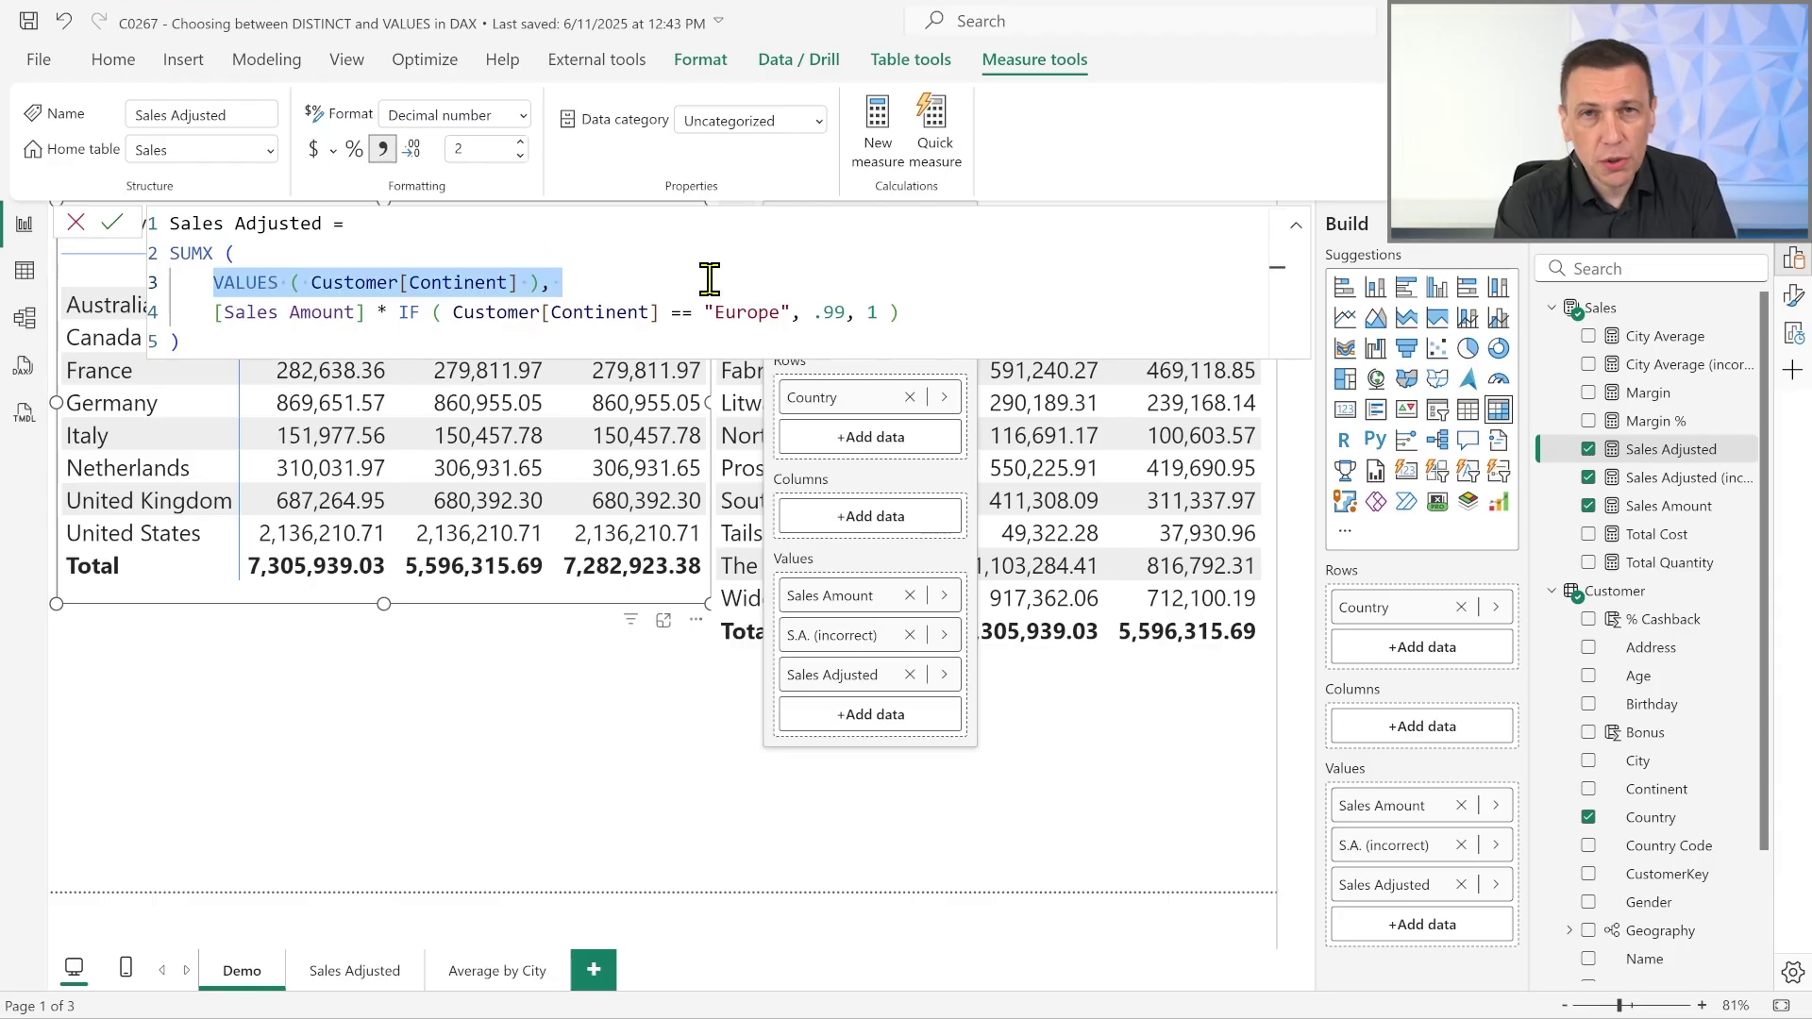
pyautogui.doubleClick(191, 255)
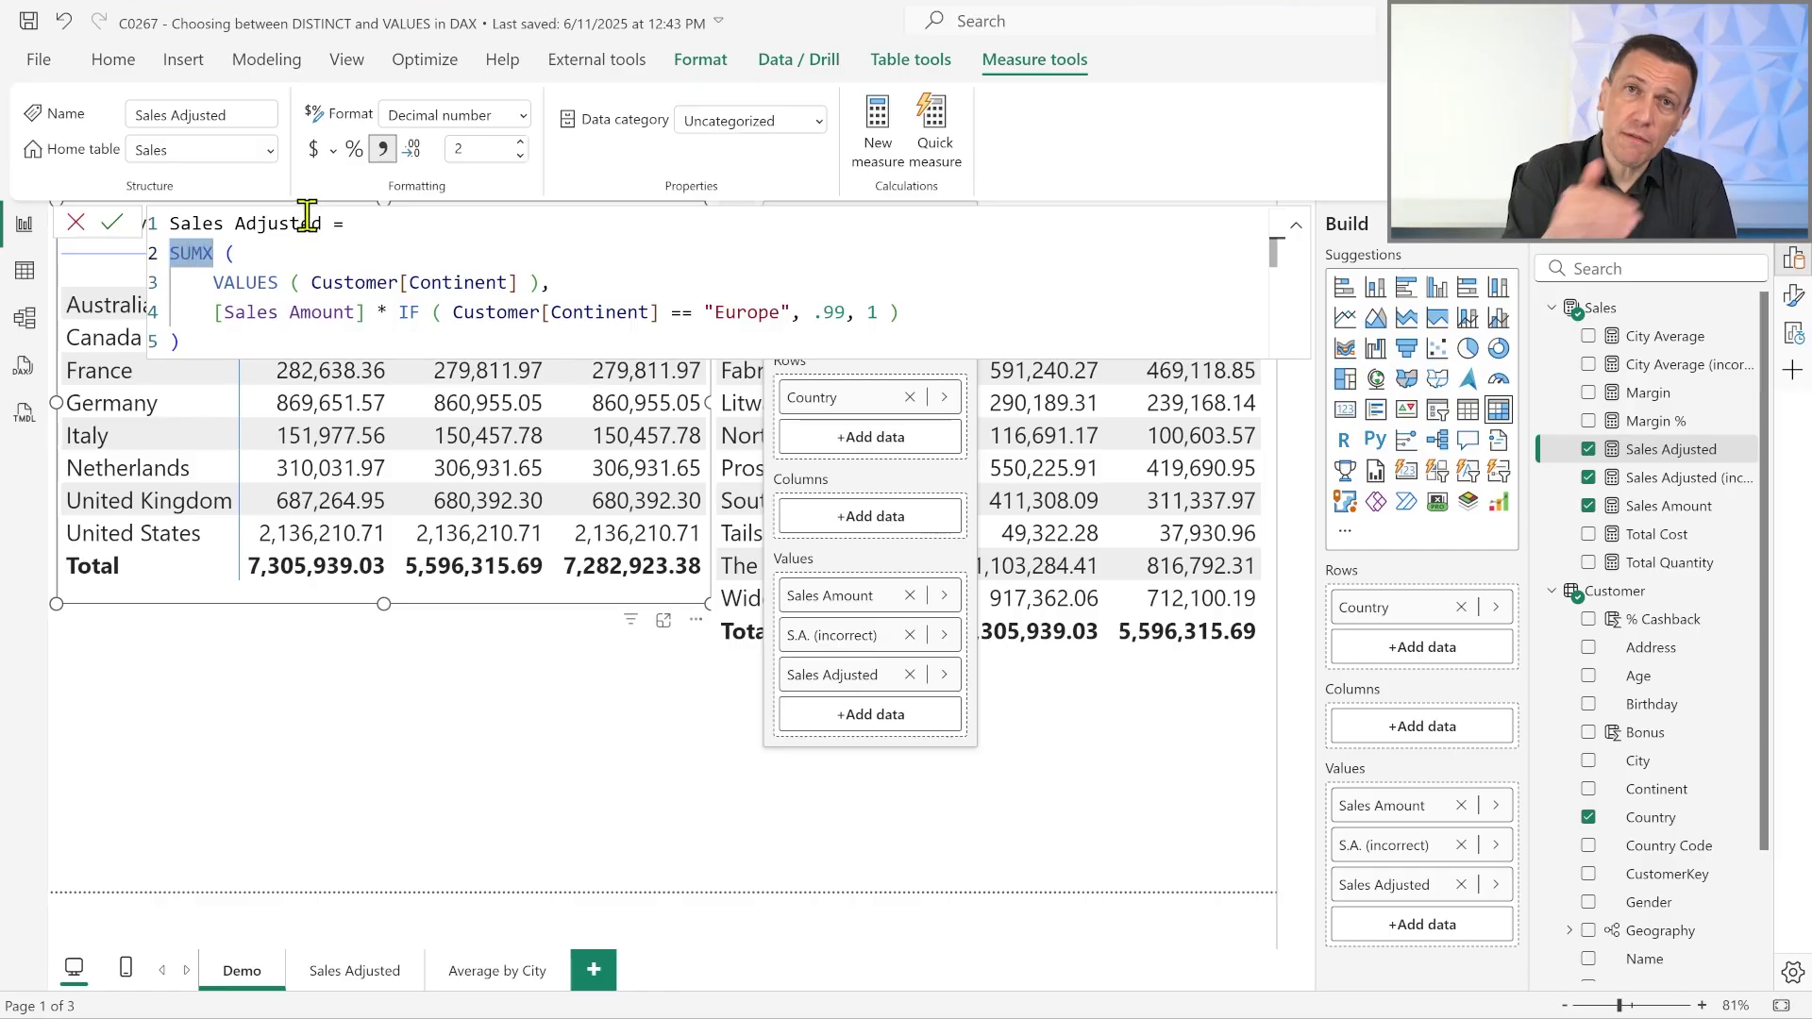
pyautogui.press('Escape')
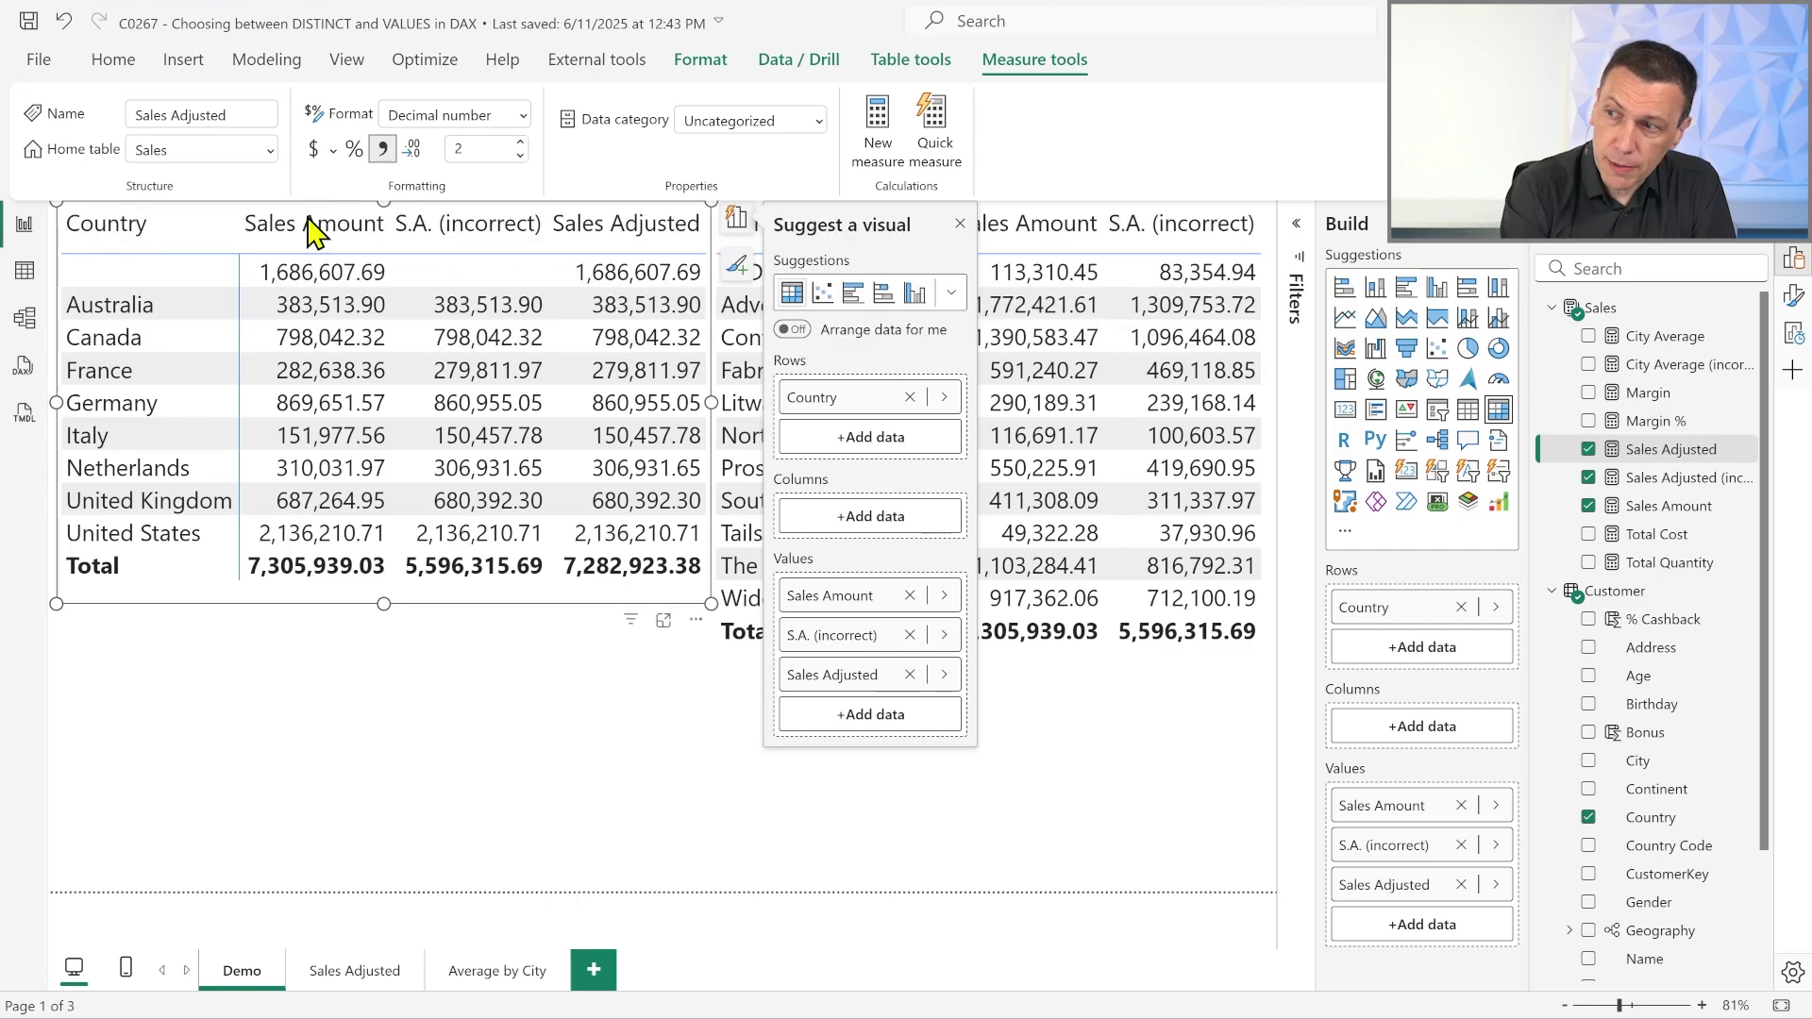
# Step: Move the Country matrix down to the lower edge of the report page and reduce its height from above
pyautogui.click(1142, 745)
pyautogui.click(1095, 664)
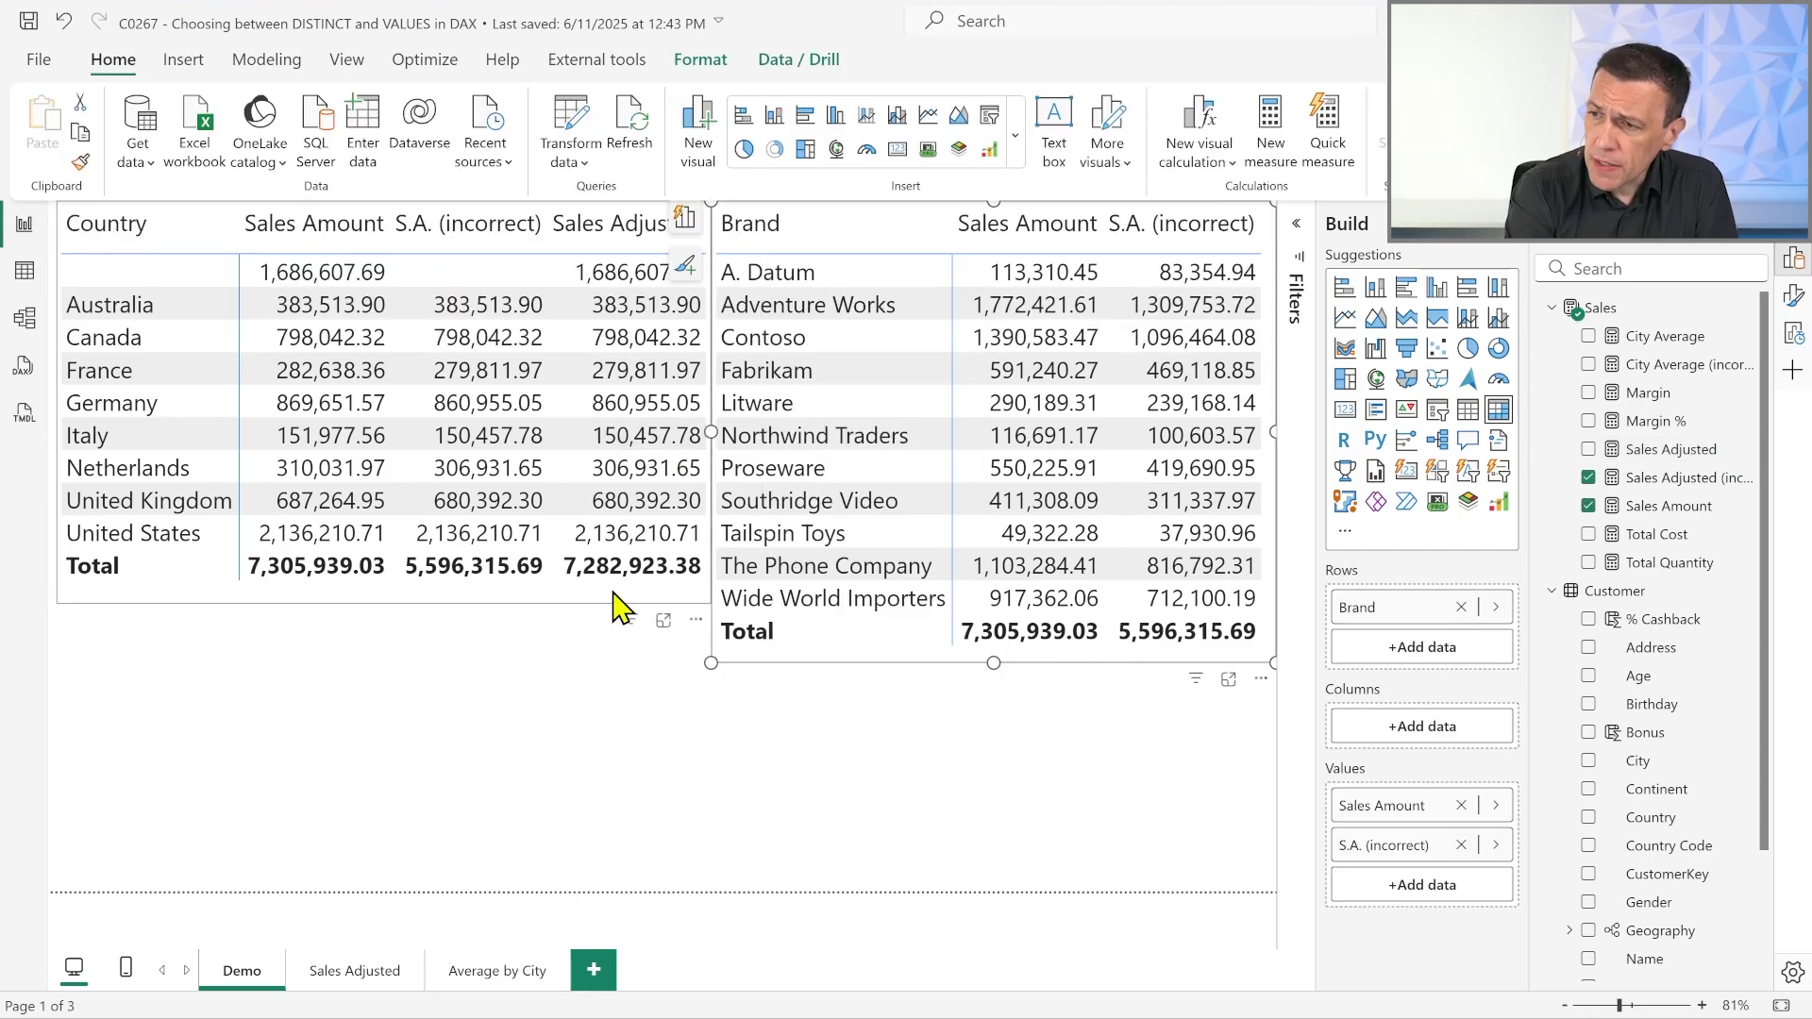
pyautogui.click(489, 607)
pyautogui.moveTo(490, 607); pyautogui.dragTo(189, 915)
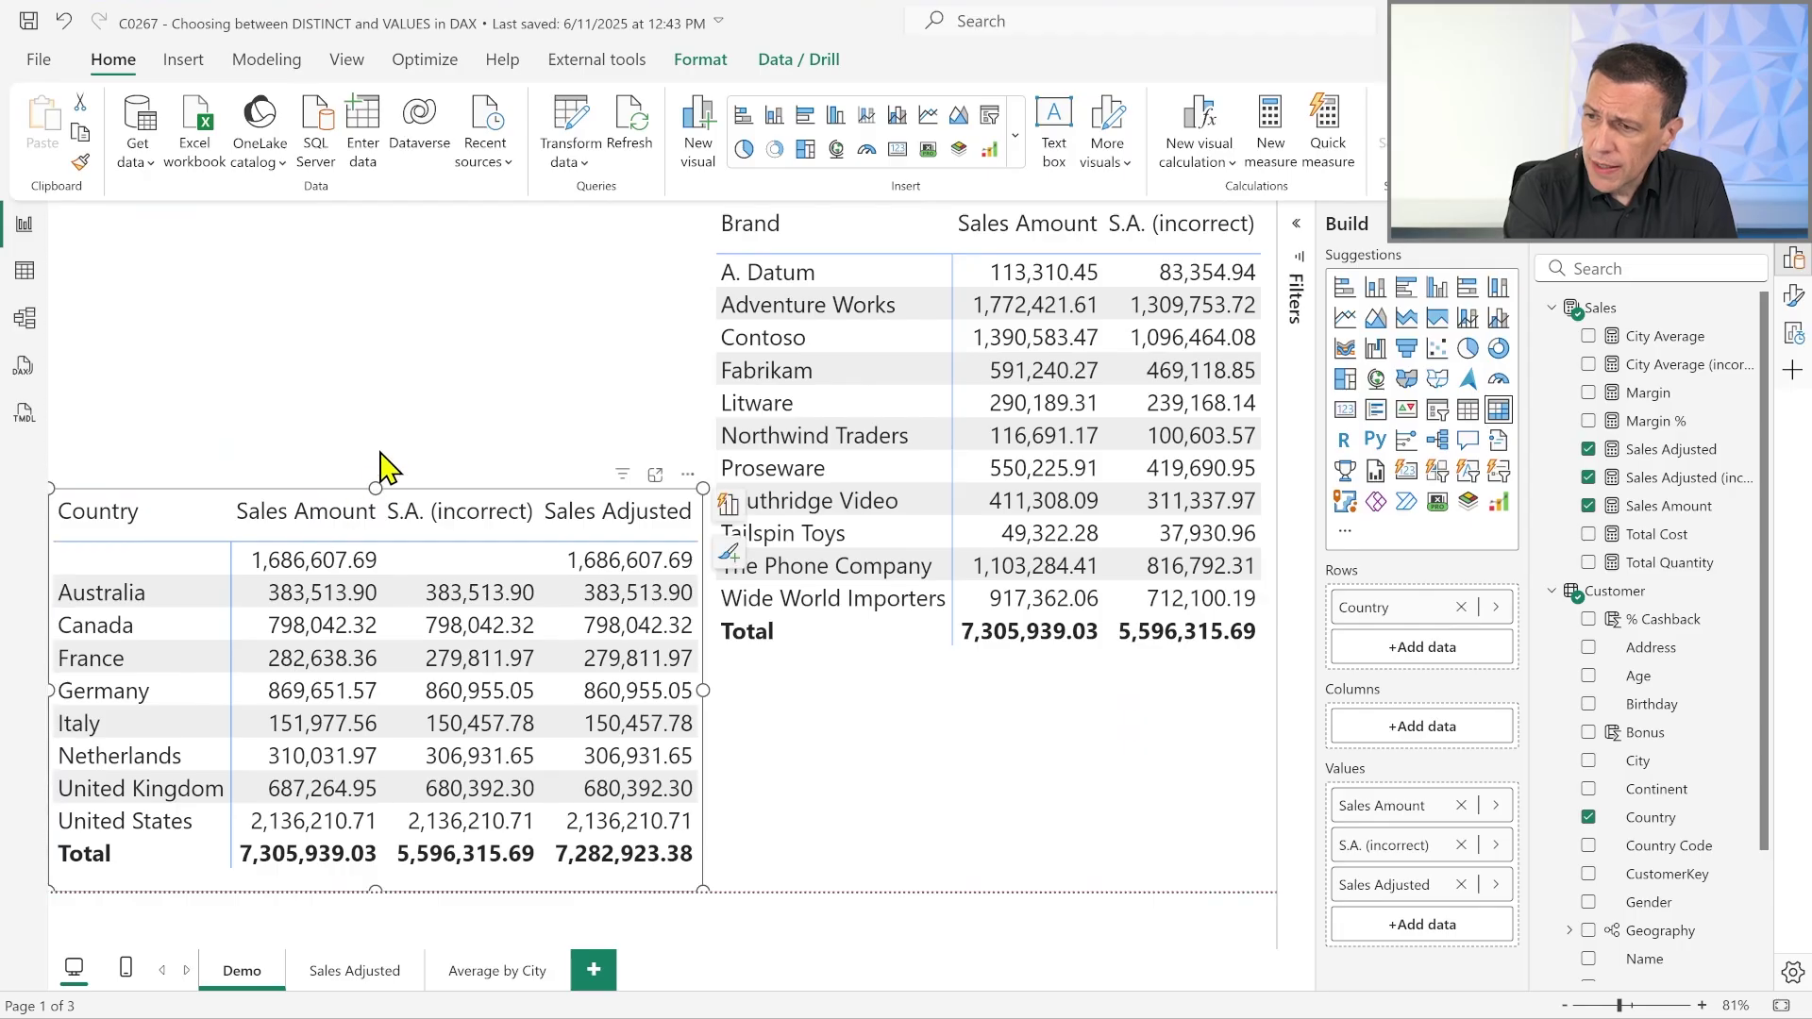
pyautogui.moveTo(373, 479); pyautogui.dragTo(376, 732)
# Step: Reposition the Brand matrix above the Country matrix, widen it, and add the Sales Adjusted measure to it
pyautogui.moveTo(809, 647); pyautogui.dragTo(454, 669)
pyautogui.moveTo(928, 462); pyautogui.dragTo(1152, 455)
pyautogui.moveTo(1665, 453); pyautogui.dragTo(1042, 487)
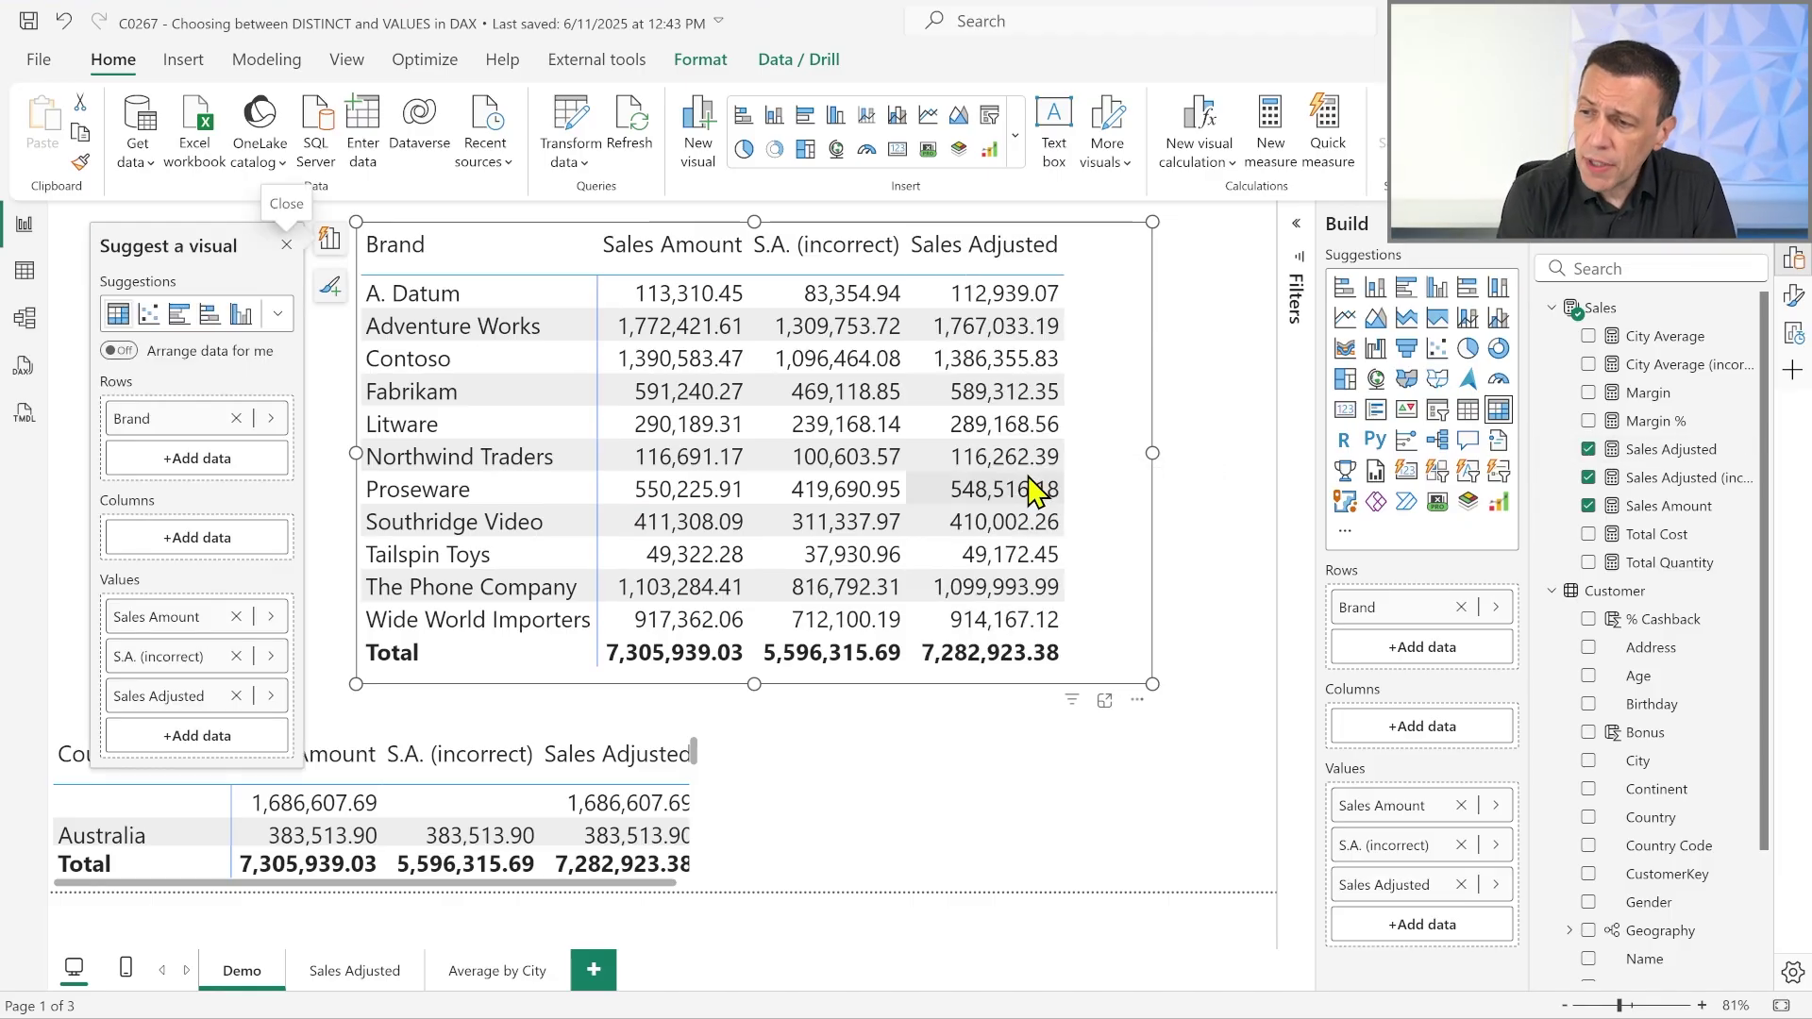
# Step: Compare the Sales Adjusted and Sales Amount totals in the Brand matrix and remove all three measures from it
pyautogui.moveTo(911, 640); pyautogui.dragTo(1098, 671)
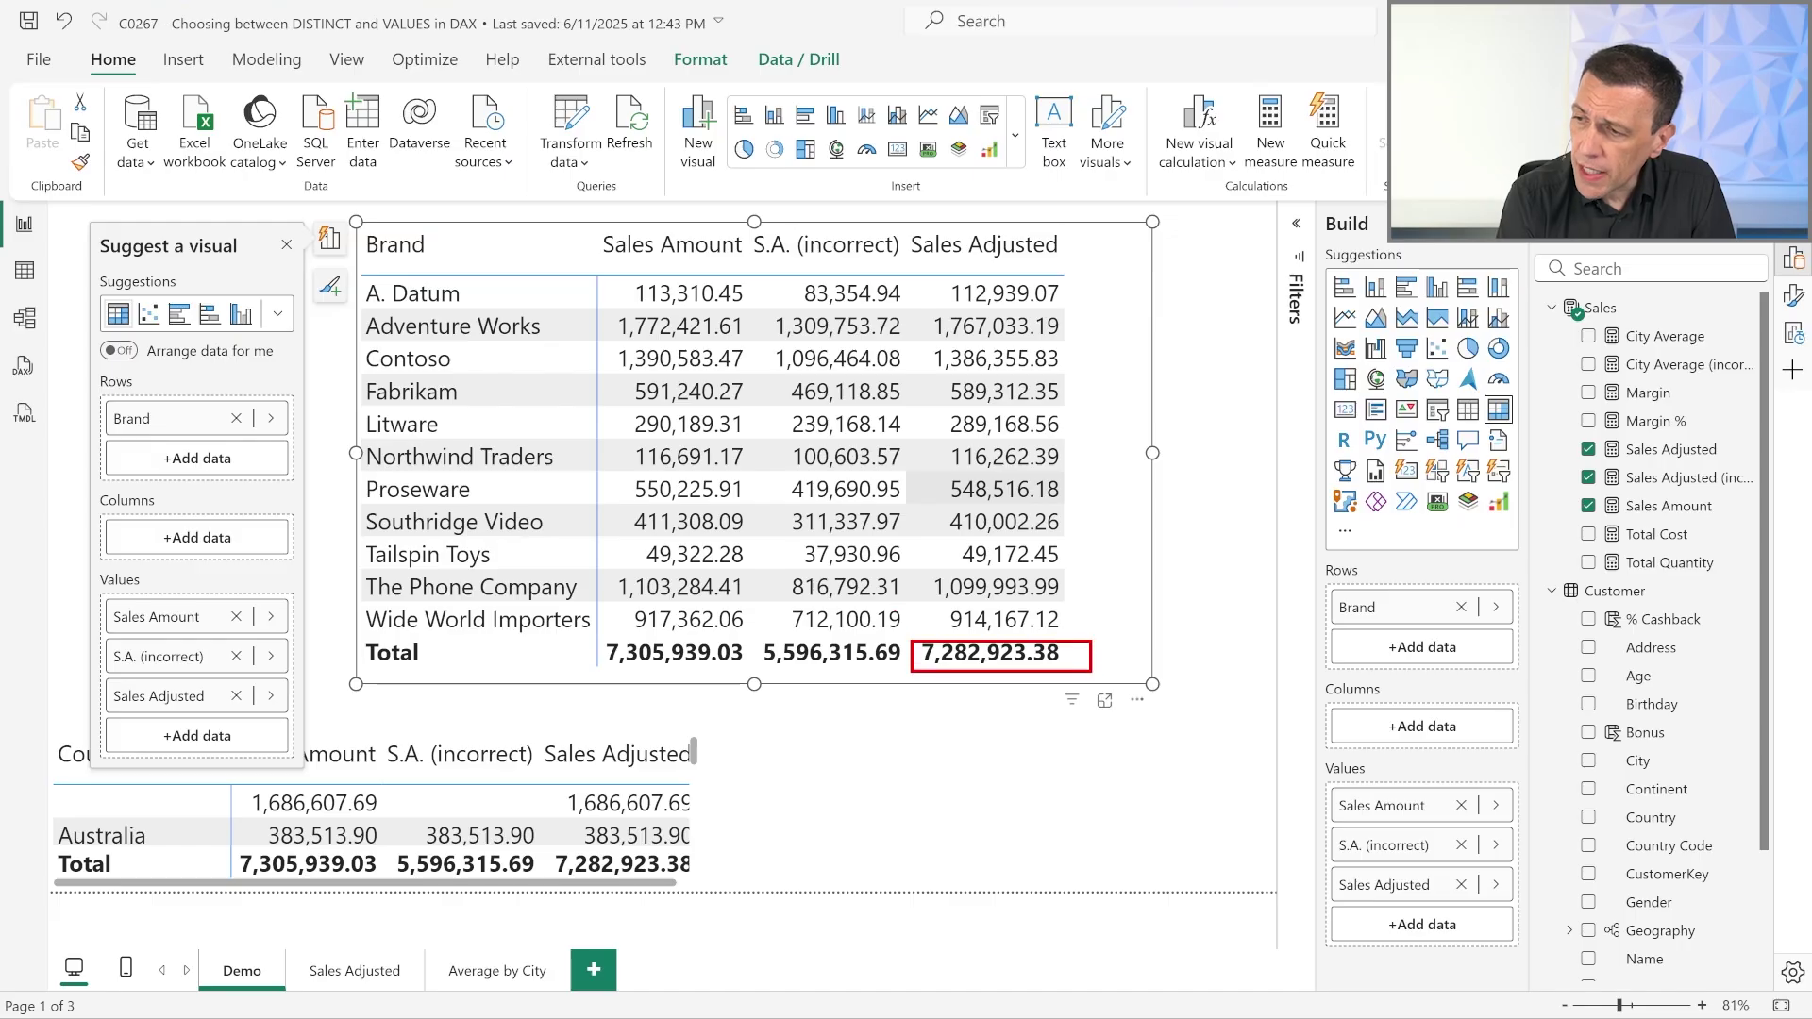
pyautogui.moveTo(598, 638); pyautogui.dragTo(752, 674)
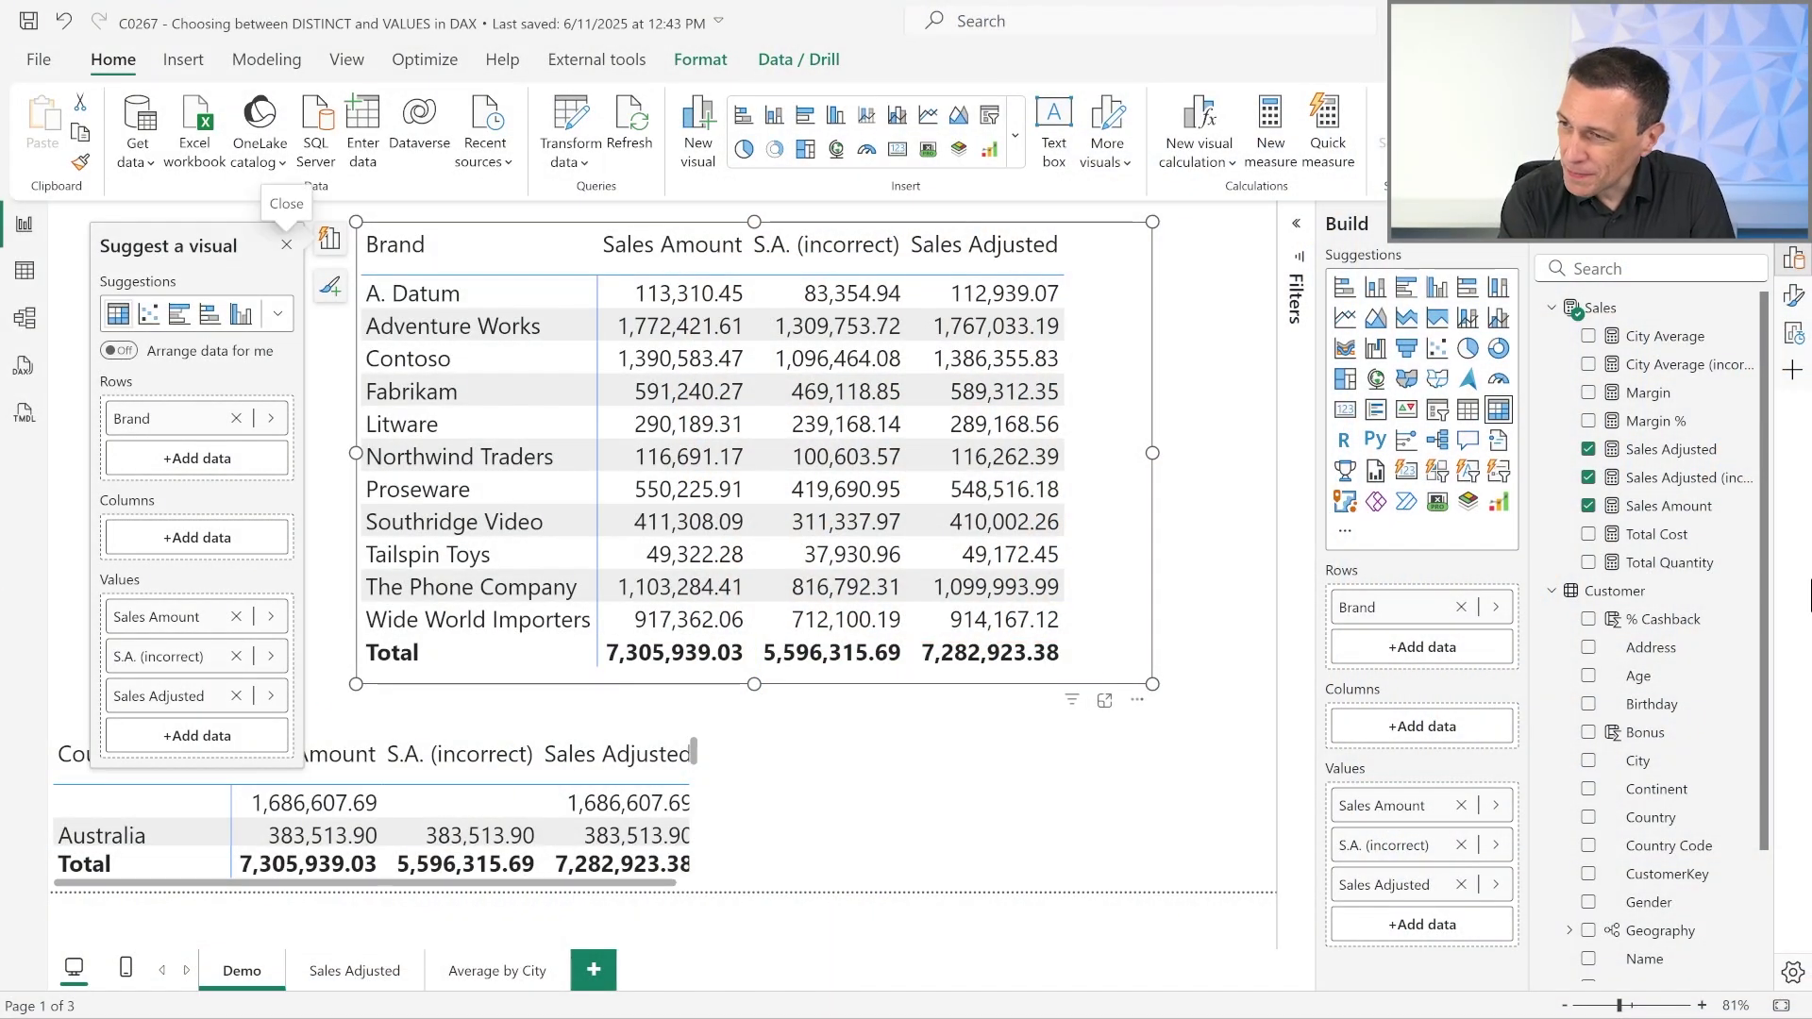
pyautogui.click(1589, 506)
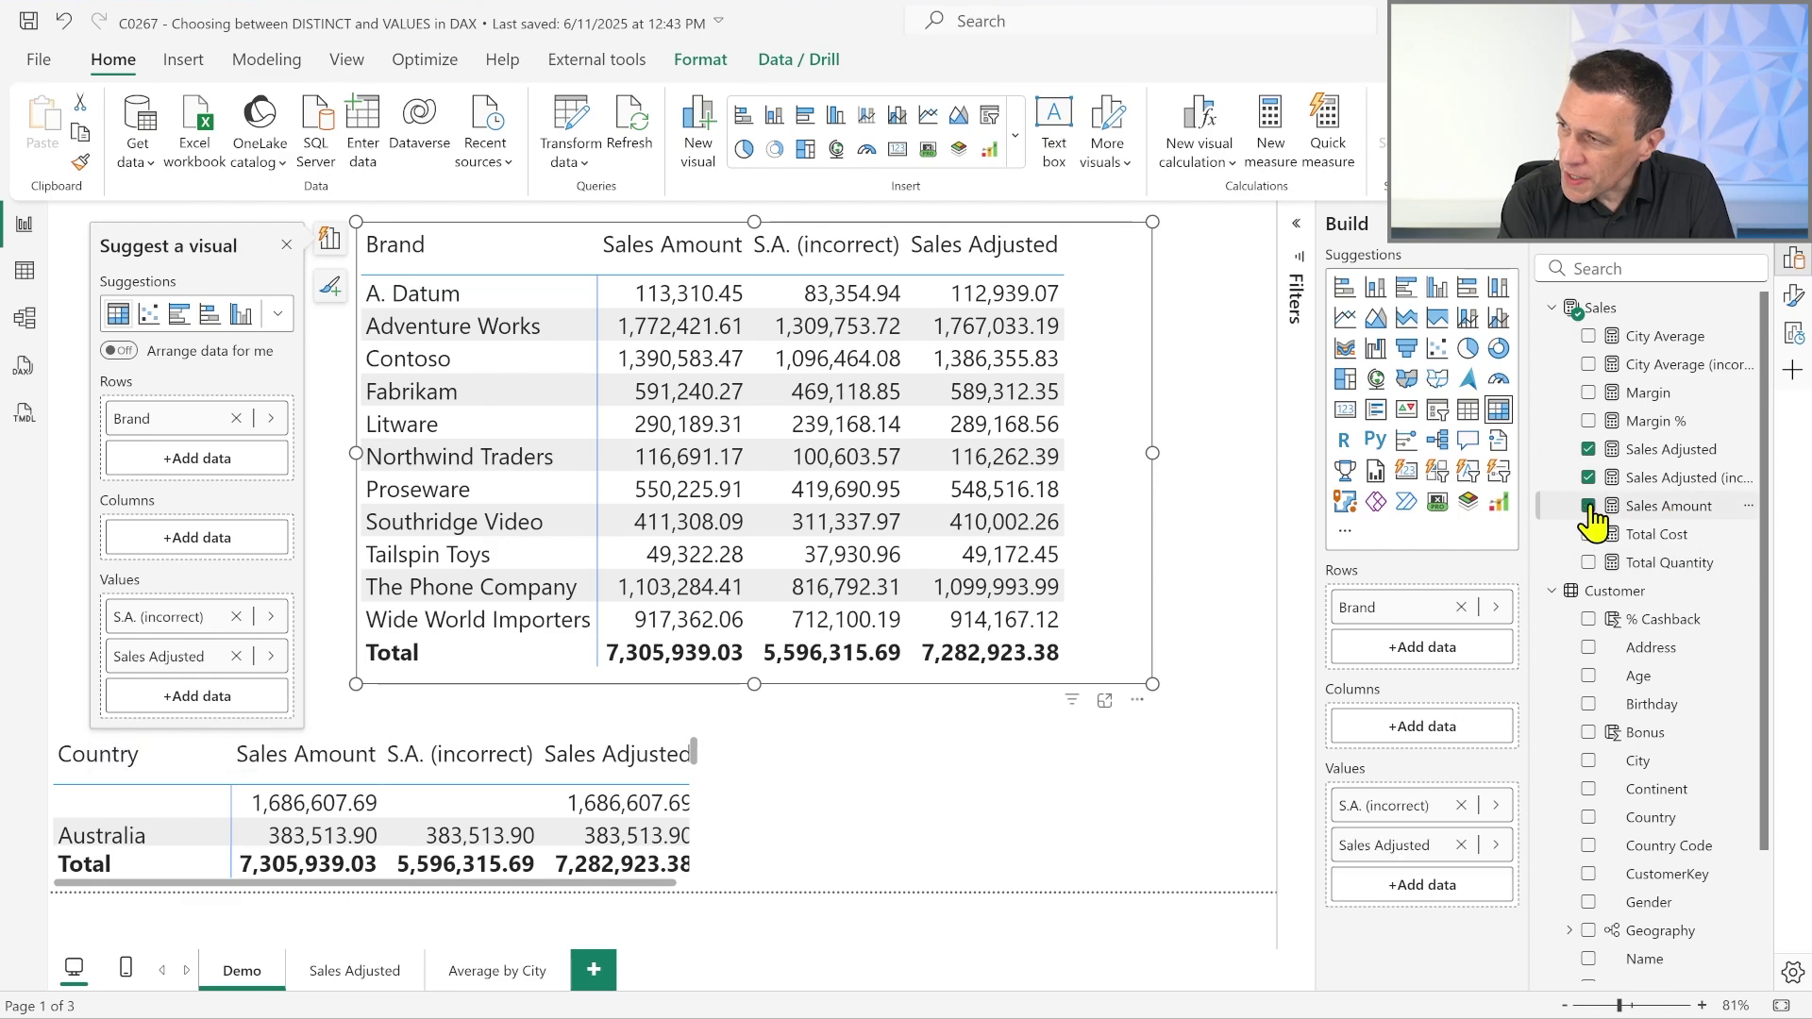
pyautogui.click(1588, 478)
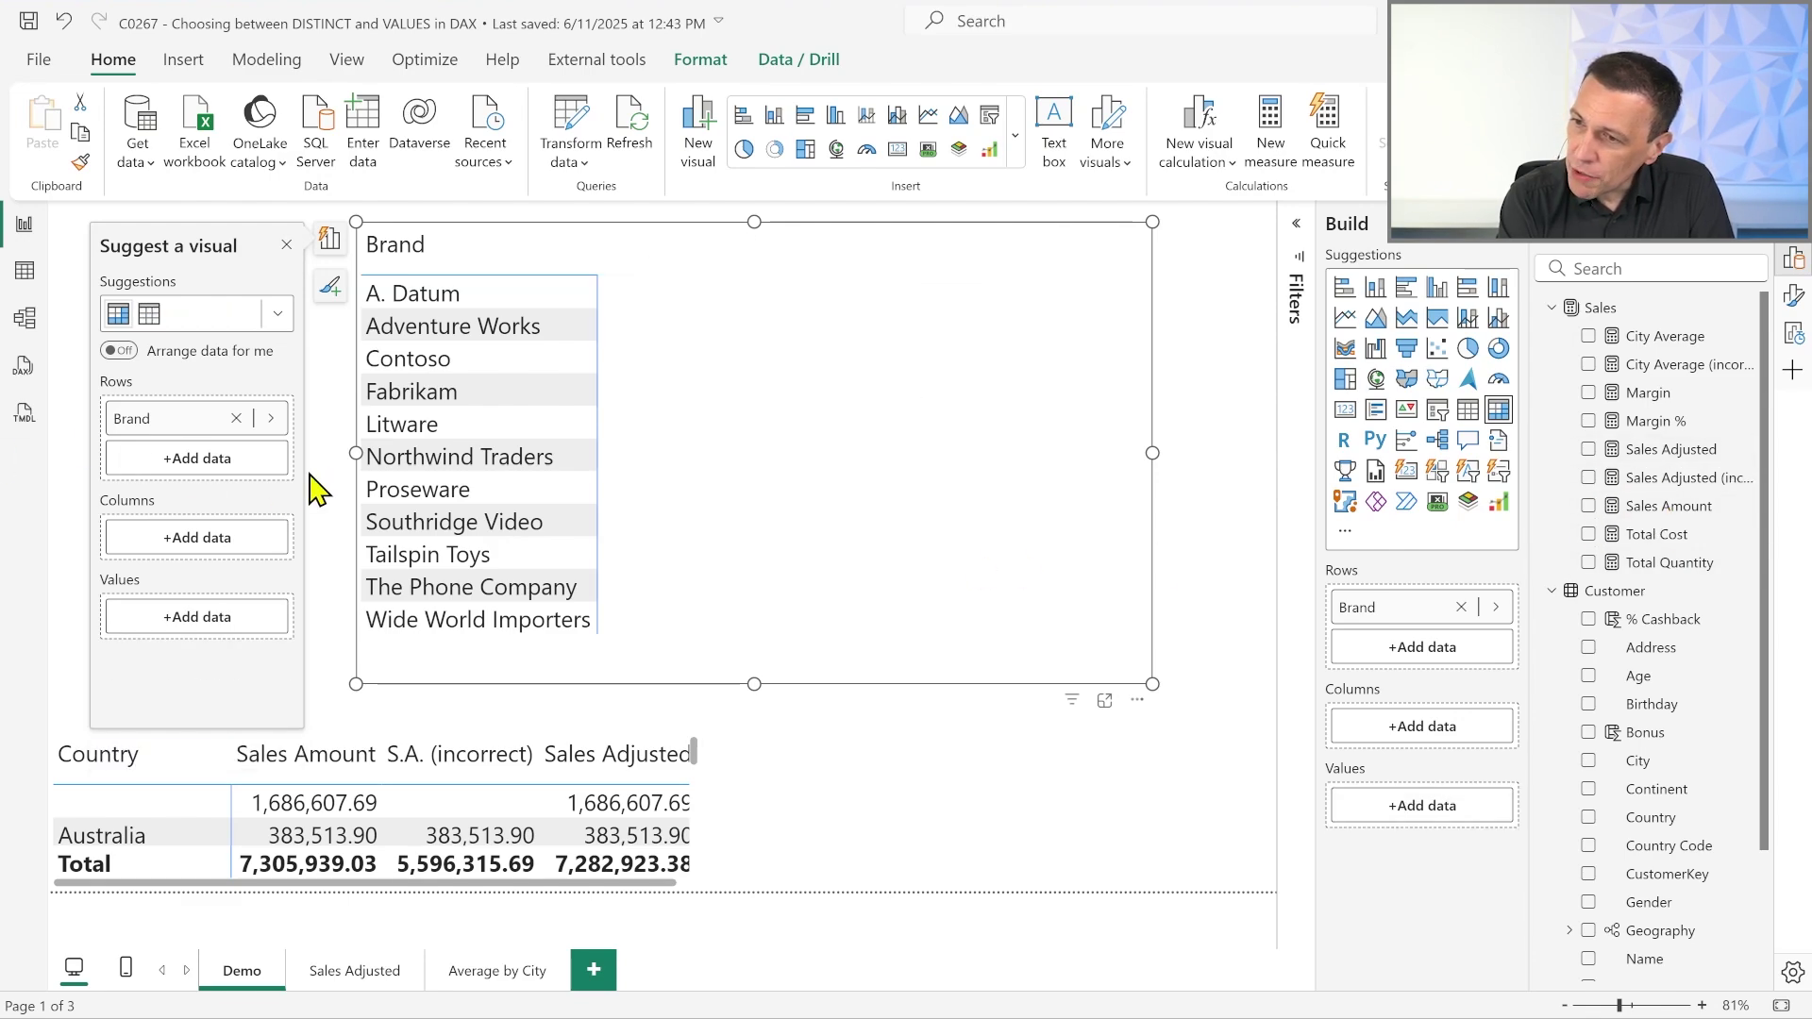
# Step: Narrow the Brand matrix and place it at the page's right edge, and move the Country matrix to the page top and enlarge it
pyautogui.moveTo(354, 460); pyautogui.dragTo(706, 482)
pyautogui.moveTo(999, 434); pyautogui.dragTo(1138, 436)
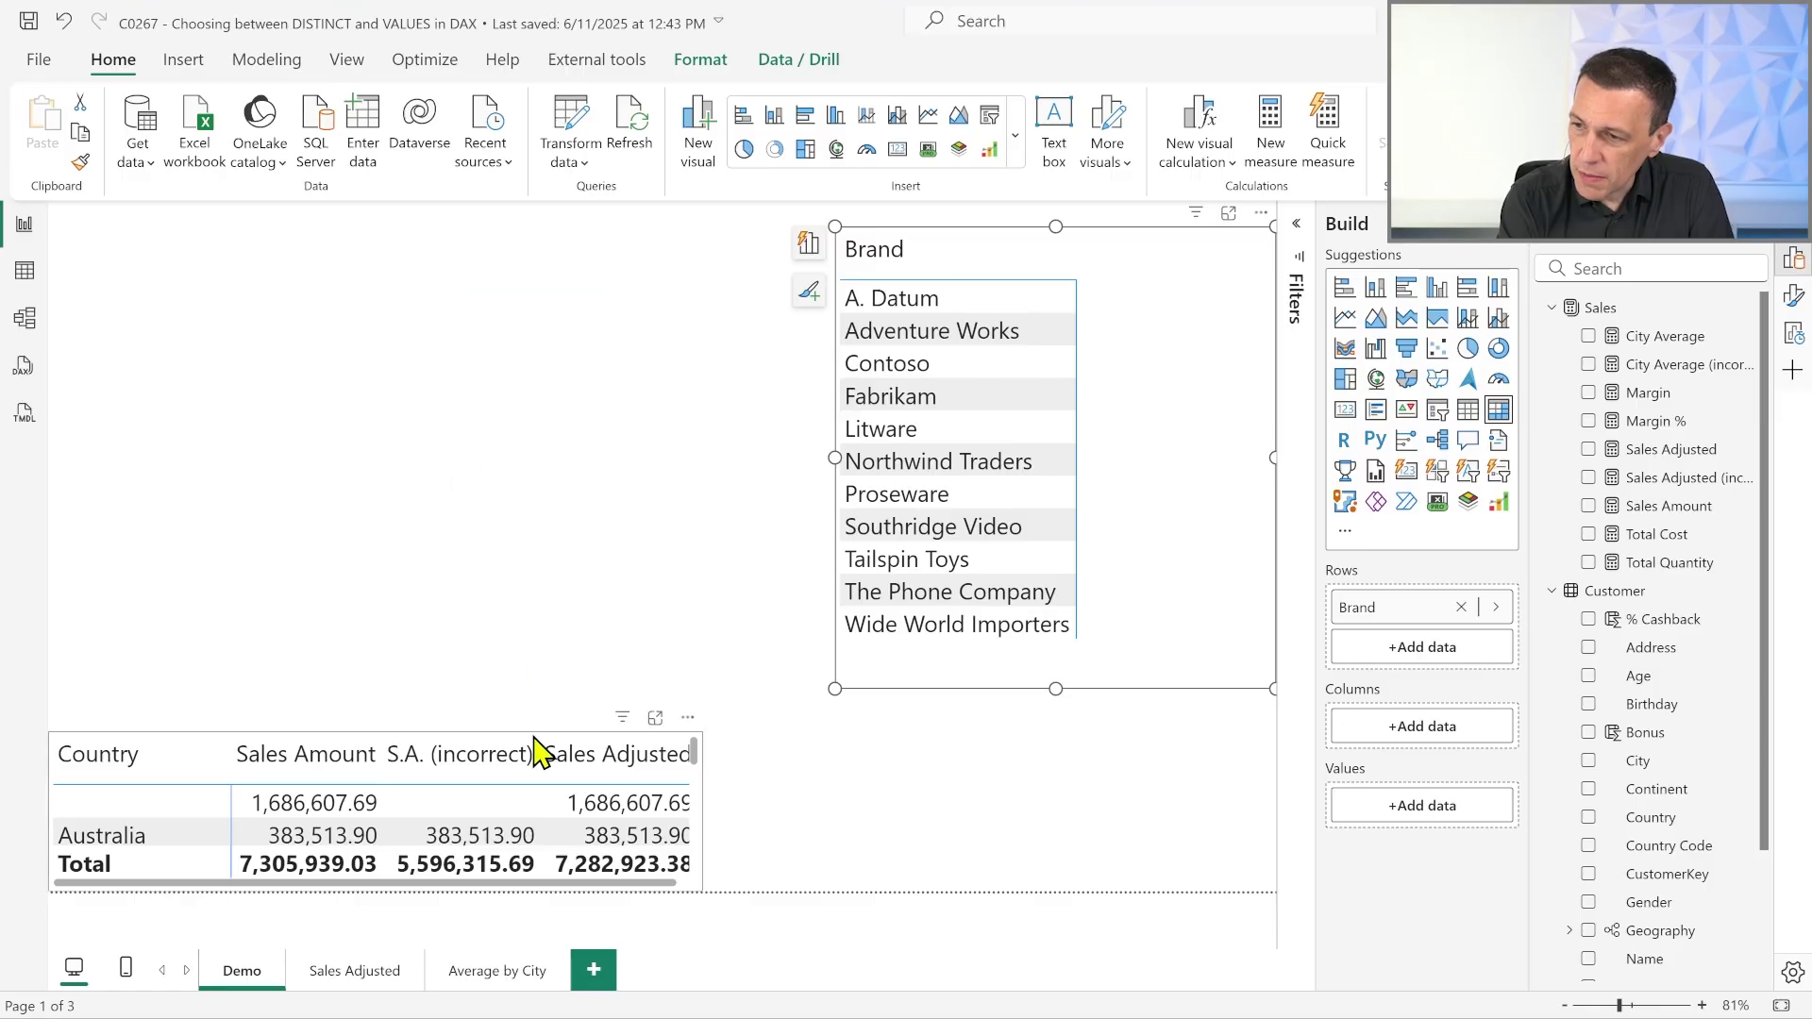
pyautogui.moveTo(531, 703); pyautogui.dragTo(404, 83)
pyautogui.moveTo(703, 361); pyautogui.dragTo(796, 676)
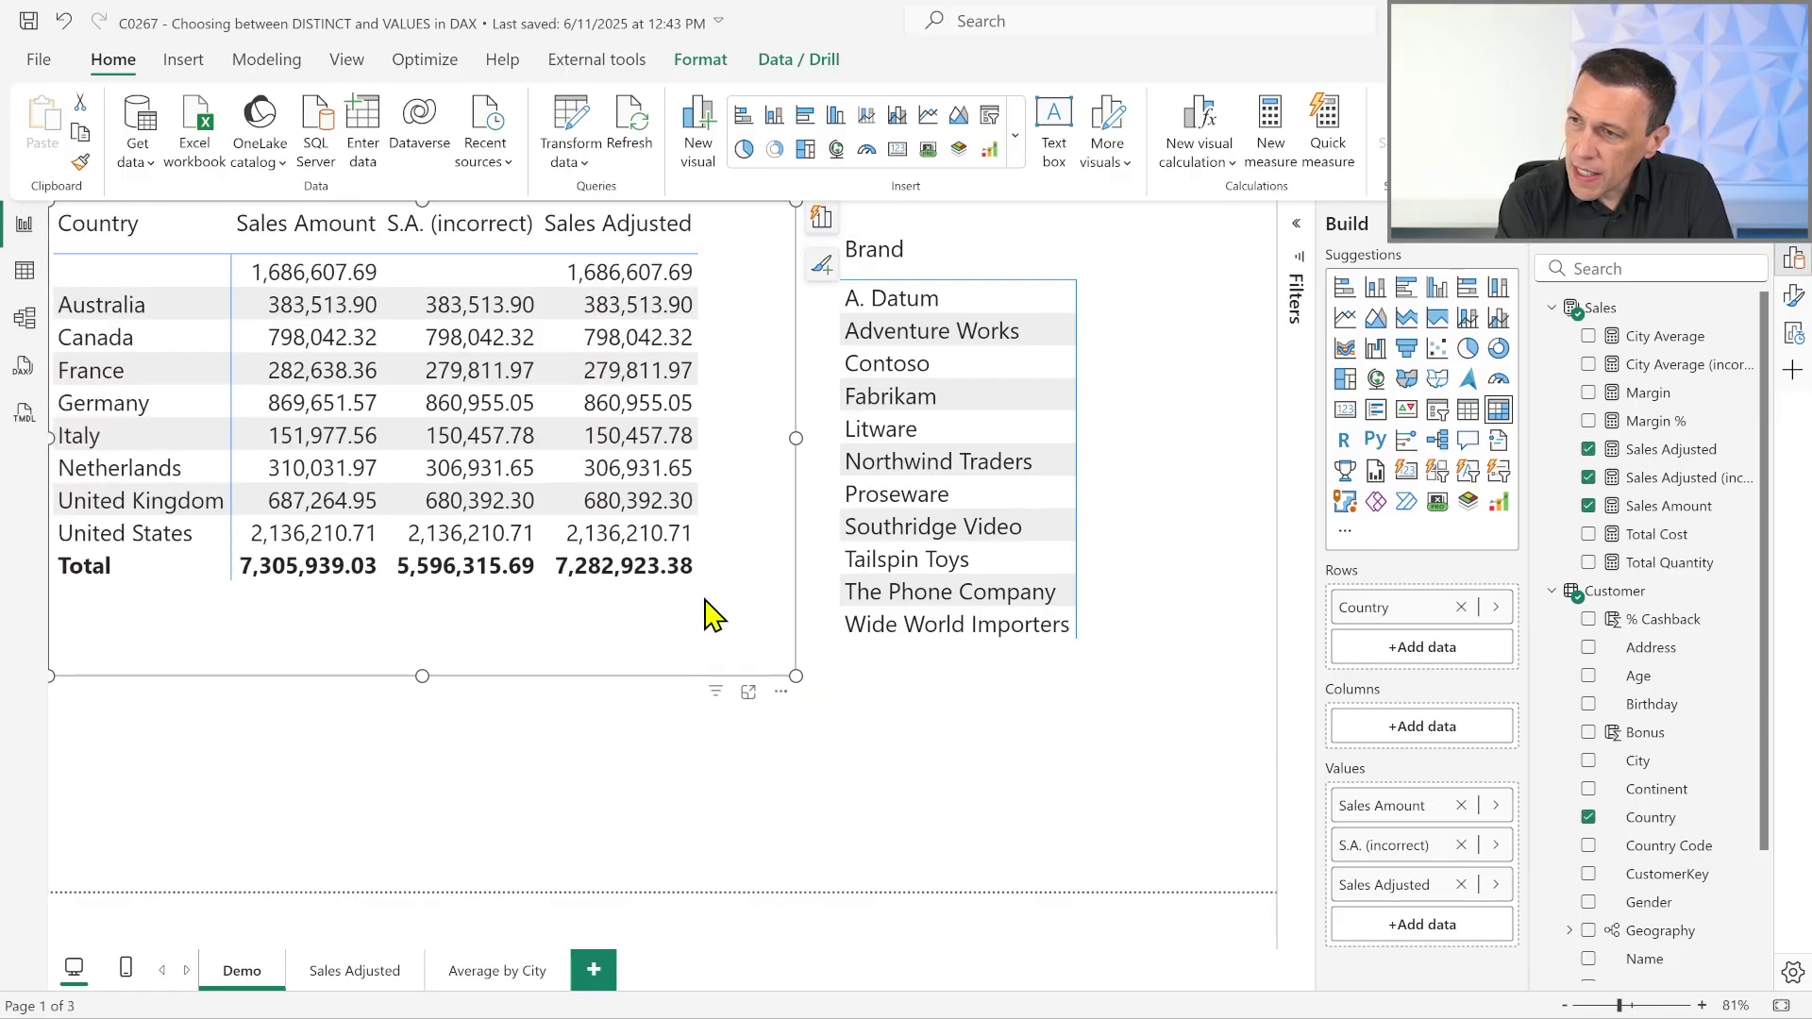
# Step: Remove Sales Adjusted and S.A. (incorrect) from the Country matrix, leaving Sales Amount as its only measure
pyautogui.click(1588, 449)
pyautogui.click(1588, 477)
pyautogui.click(1593, 506)
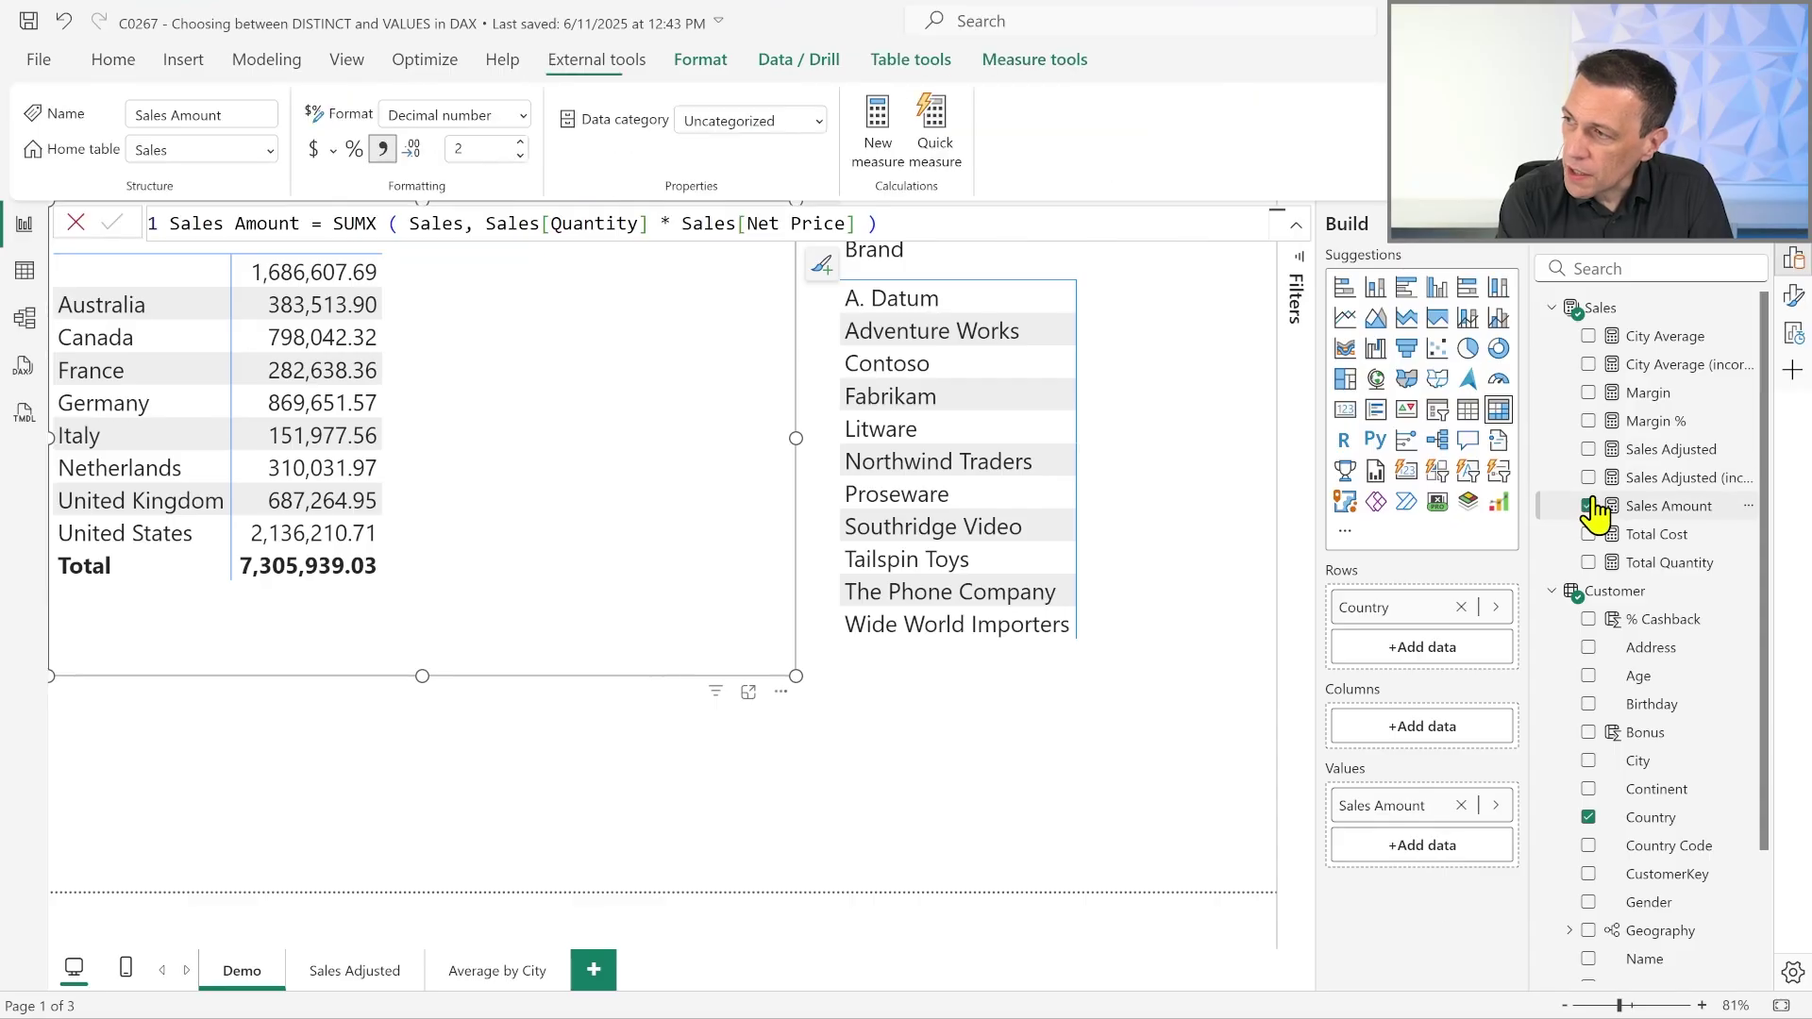
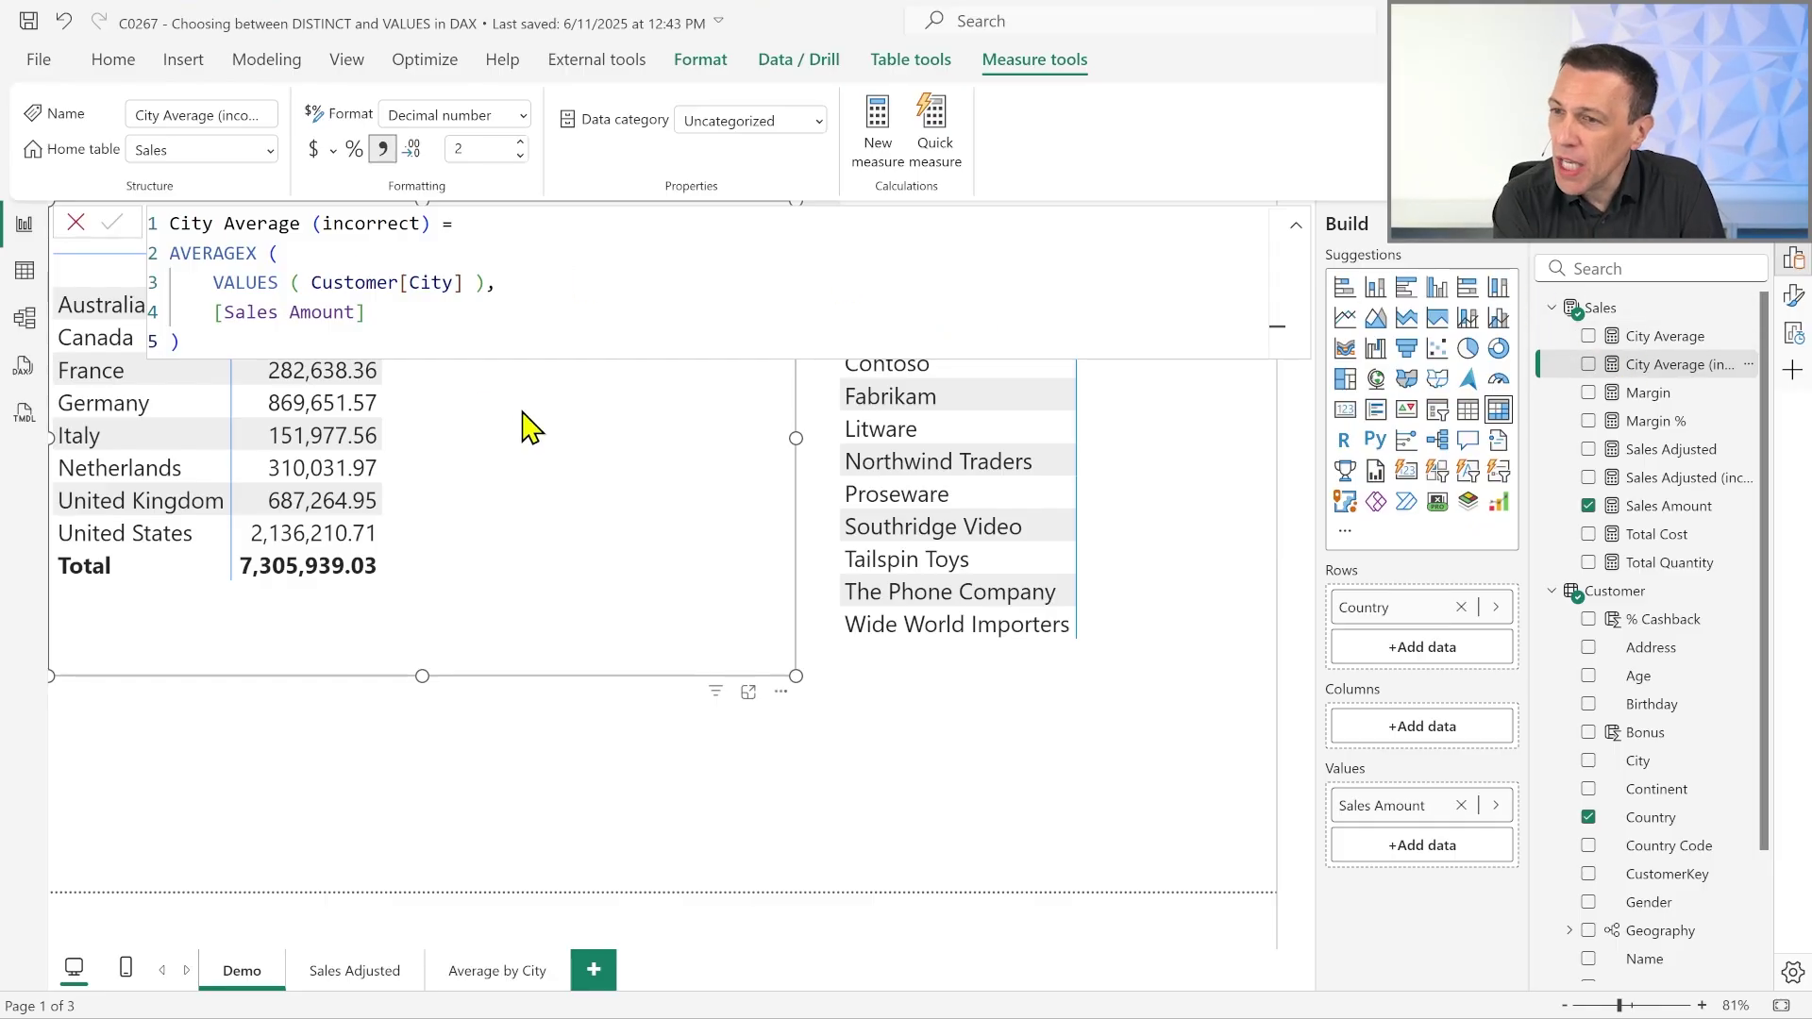
# Step: Highlight VALUES ( Customer[City] ), [Sales Amount] and AVERAGEX in the City Average (incorrect) formula and add that measure to the Country matrix
pyautogui.moveTo(192, 282); pyautogui.dragTo(534, 281)
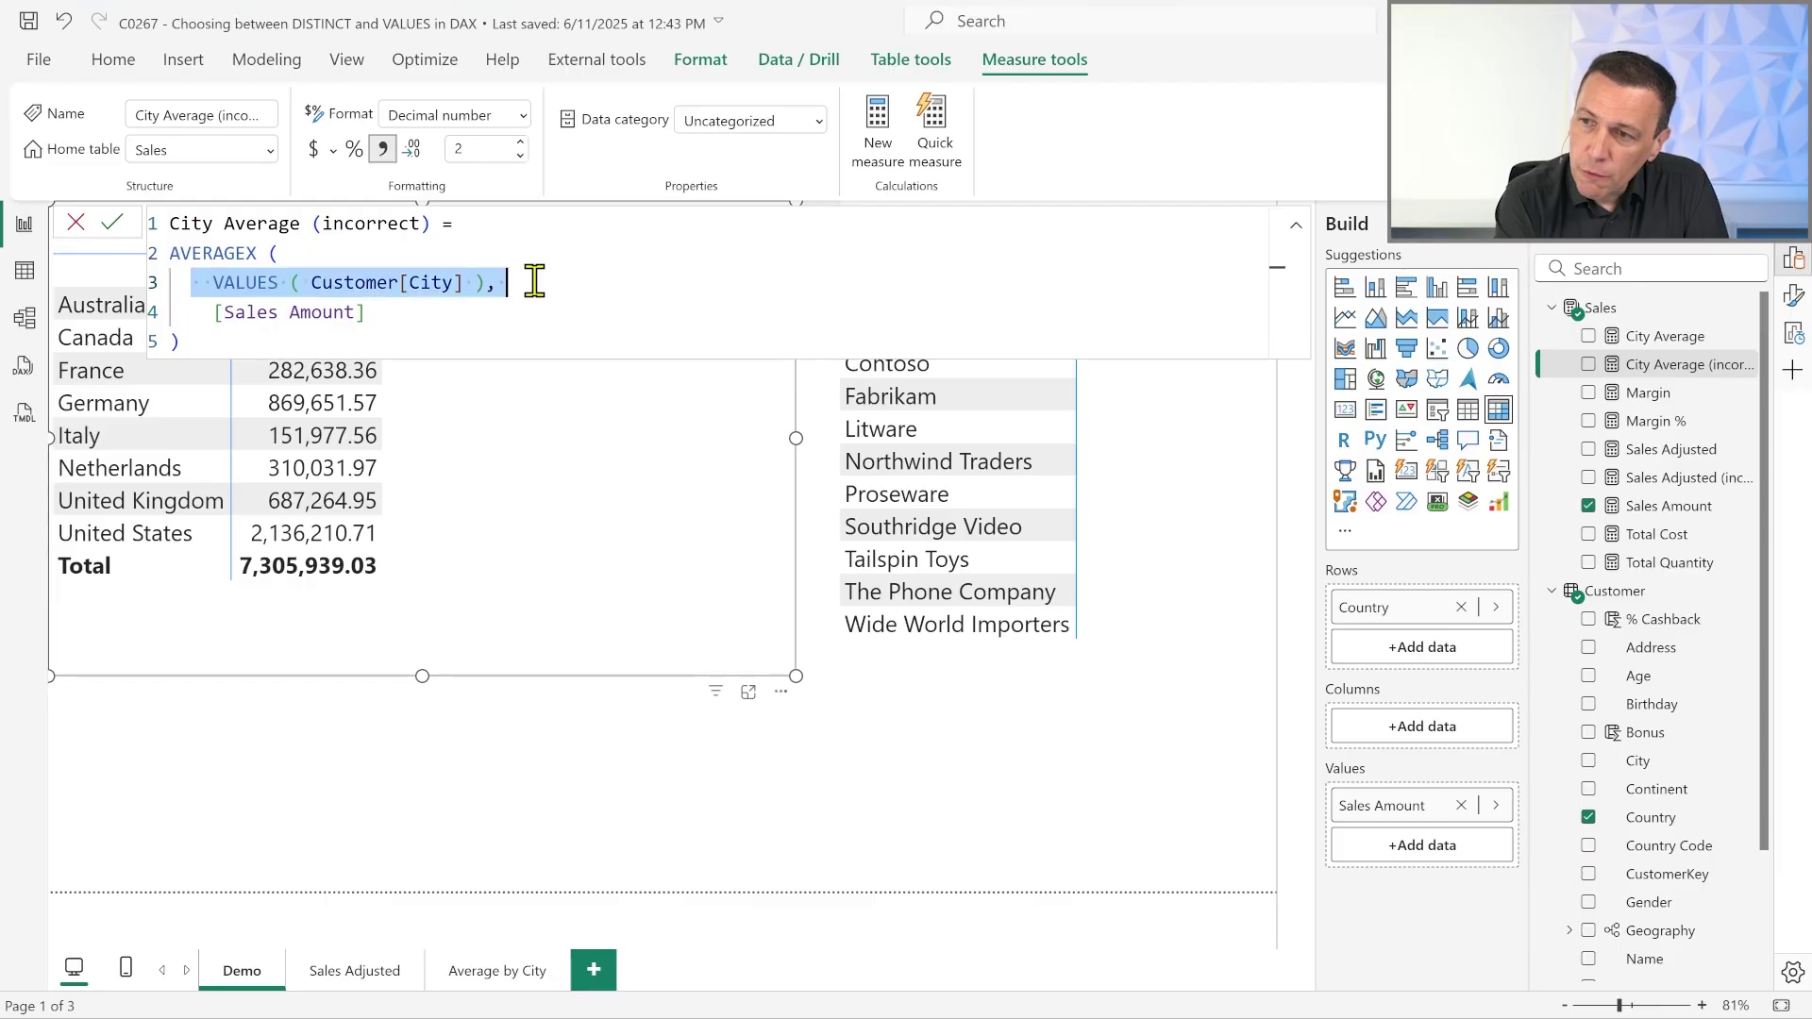
pyautogui.moveTo(214, 312); pyautogui.dragTo(377, 313)
pyautogui.doubleClick(217, 253)
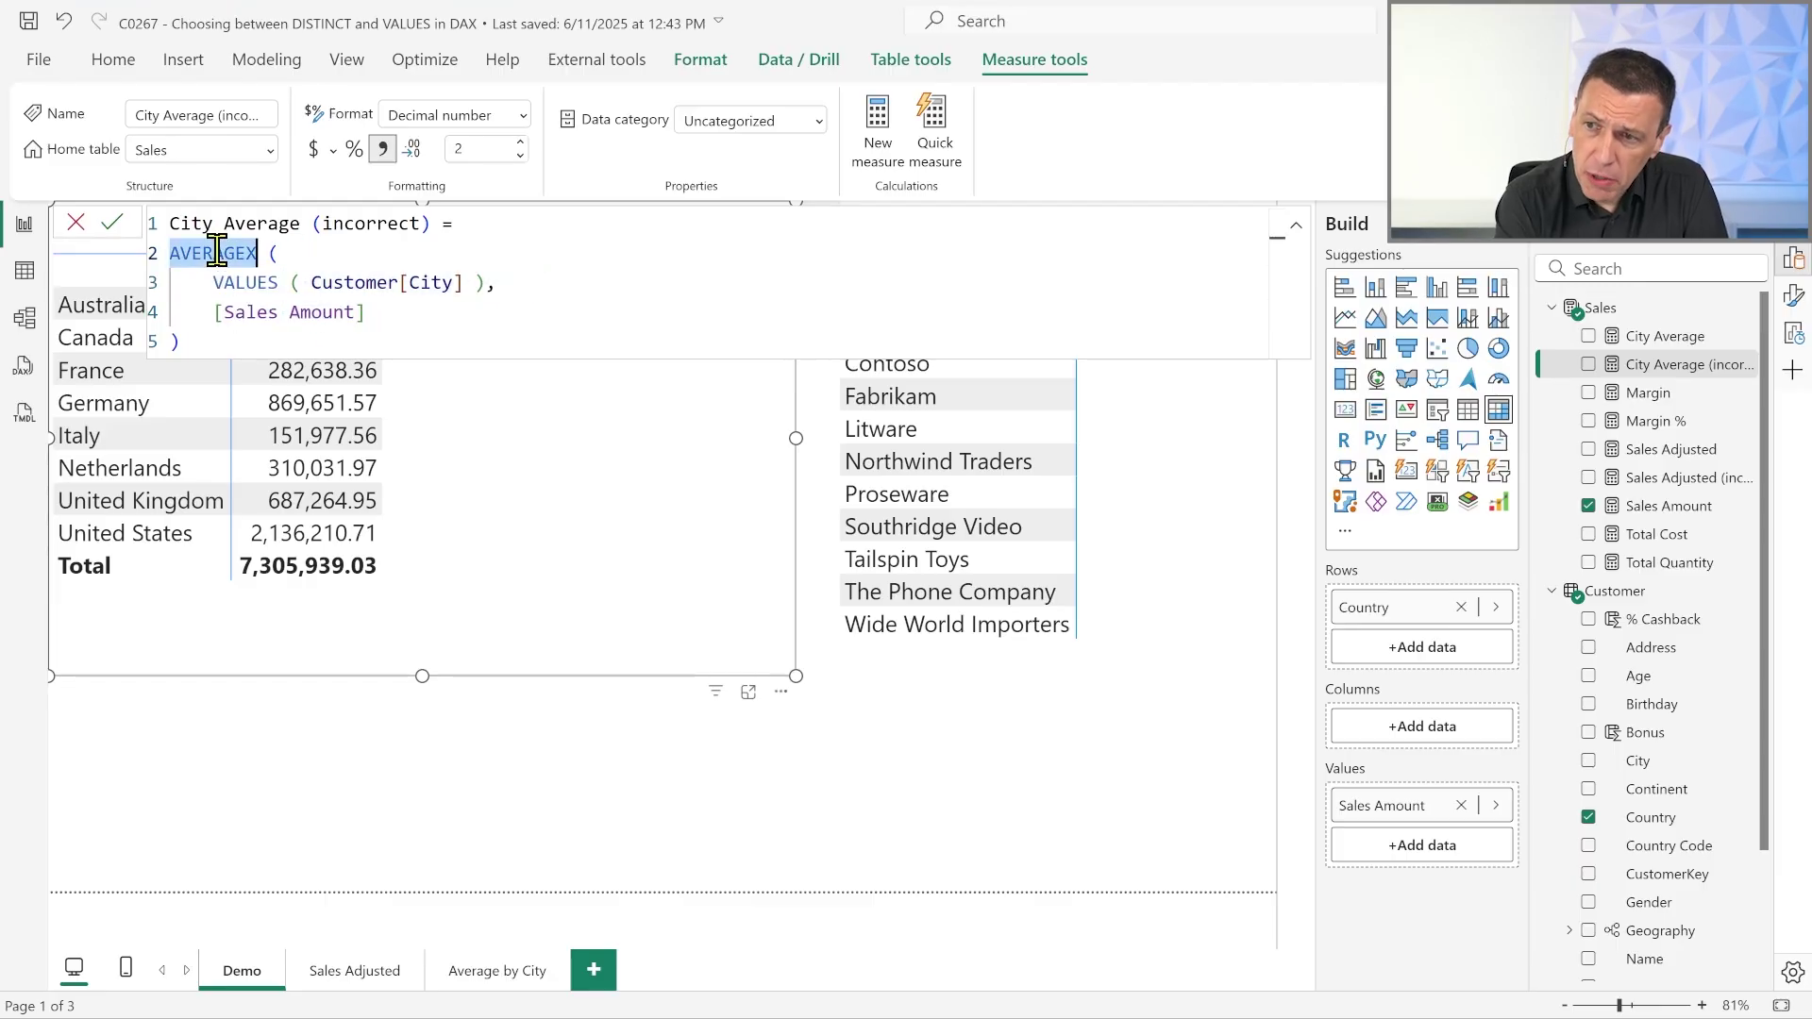
pyautogui.click(1647, 368)
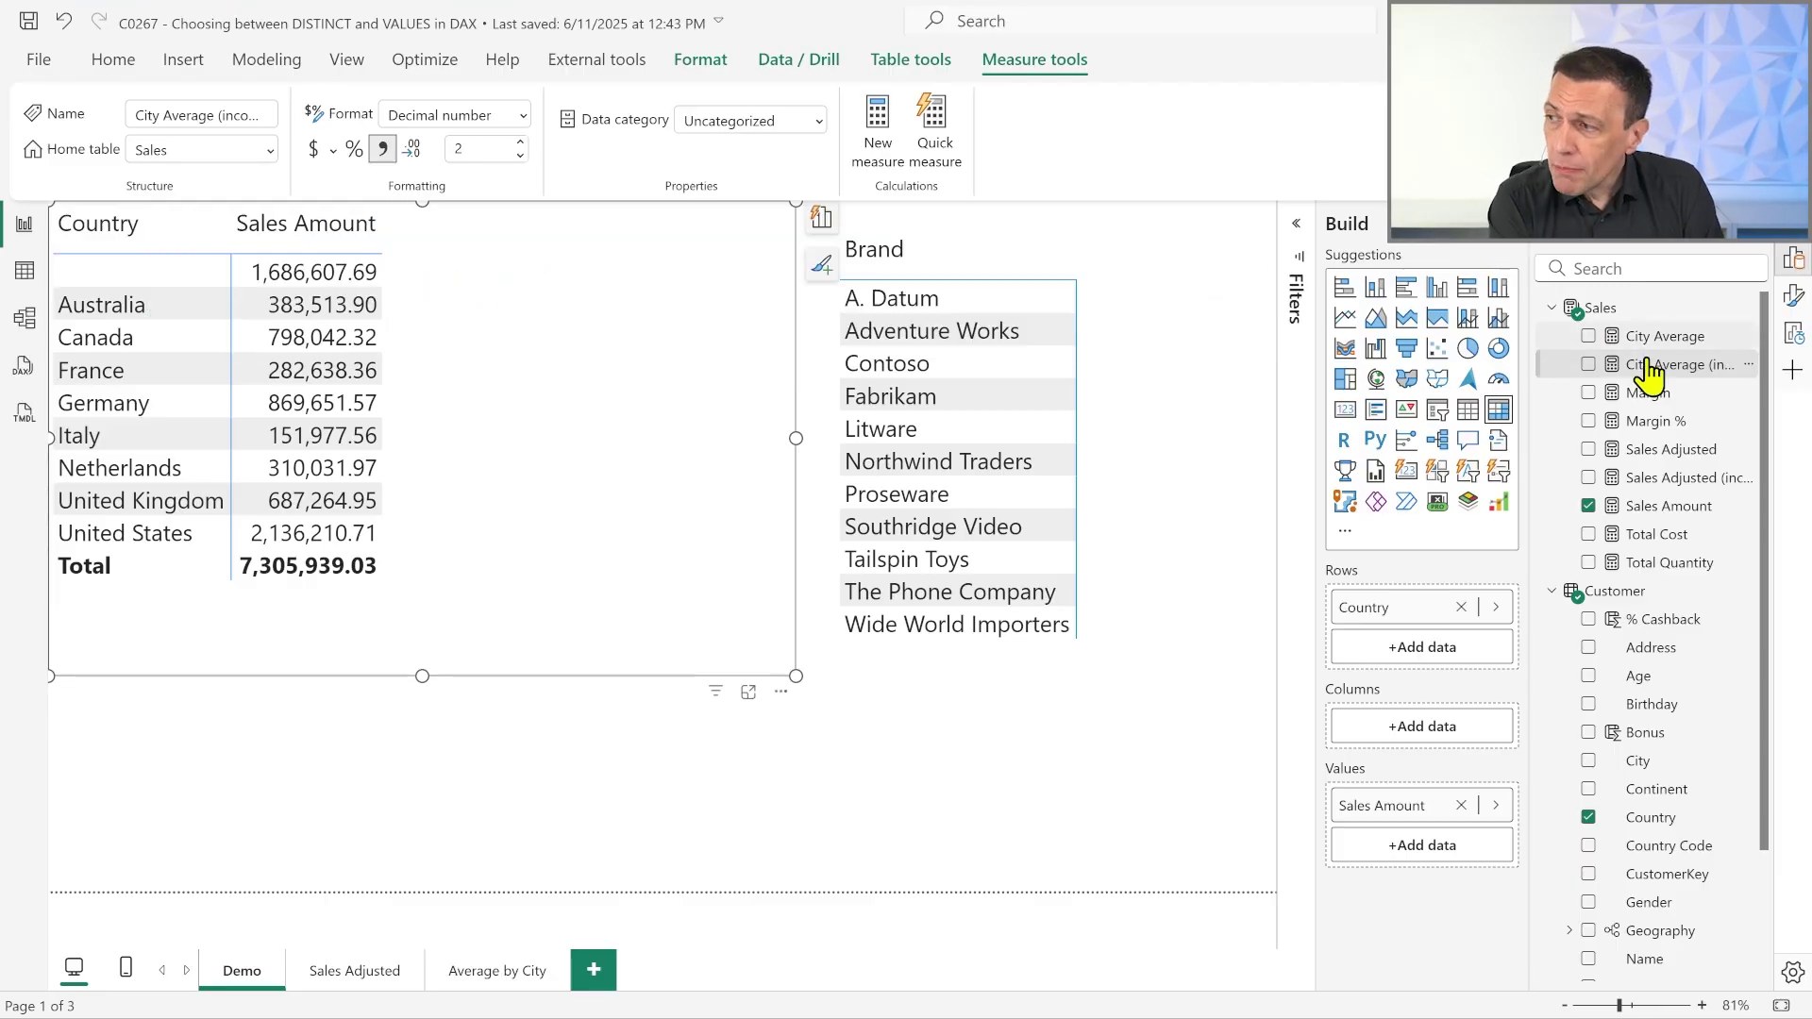
pyautogui.moveTo(1647, 370); pyautogui.dragTo(529, 506)
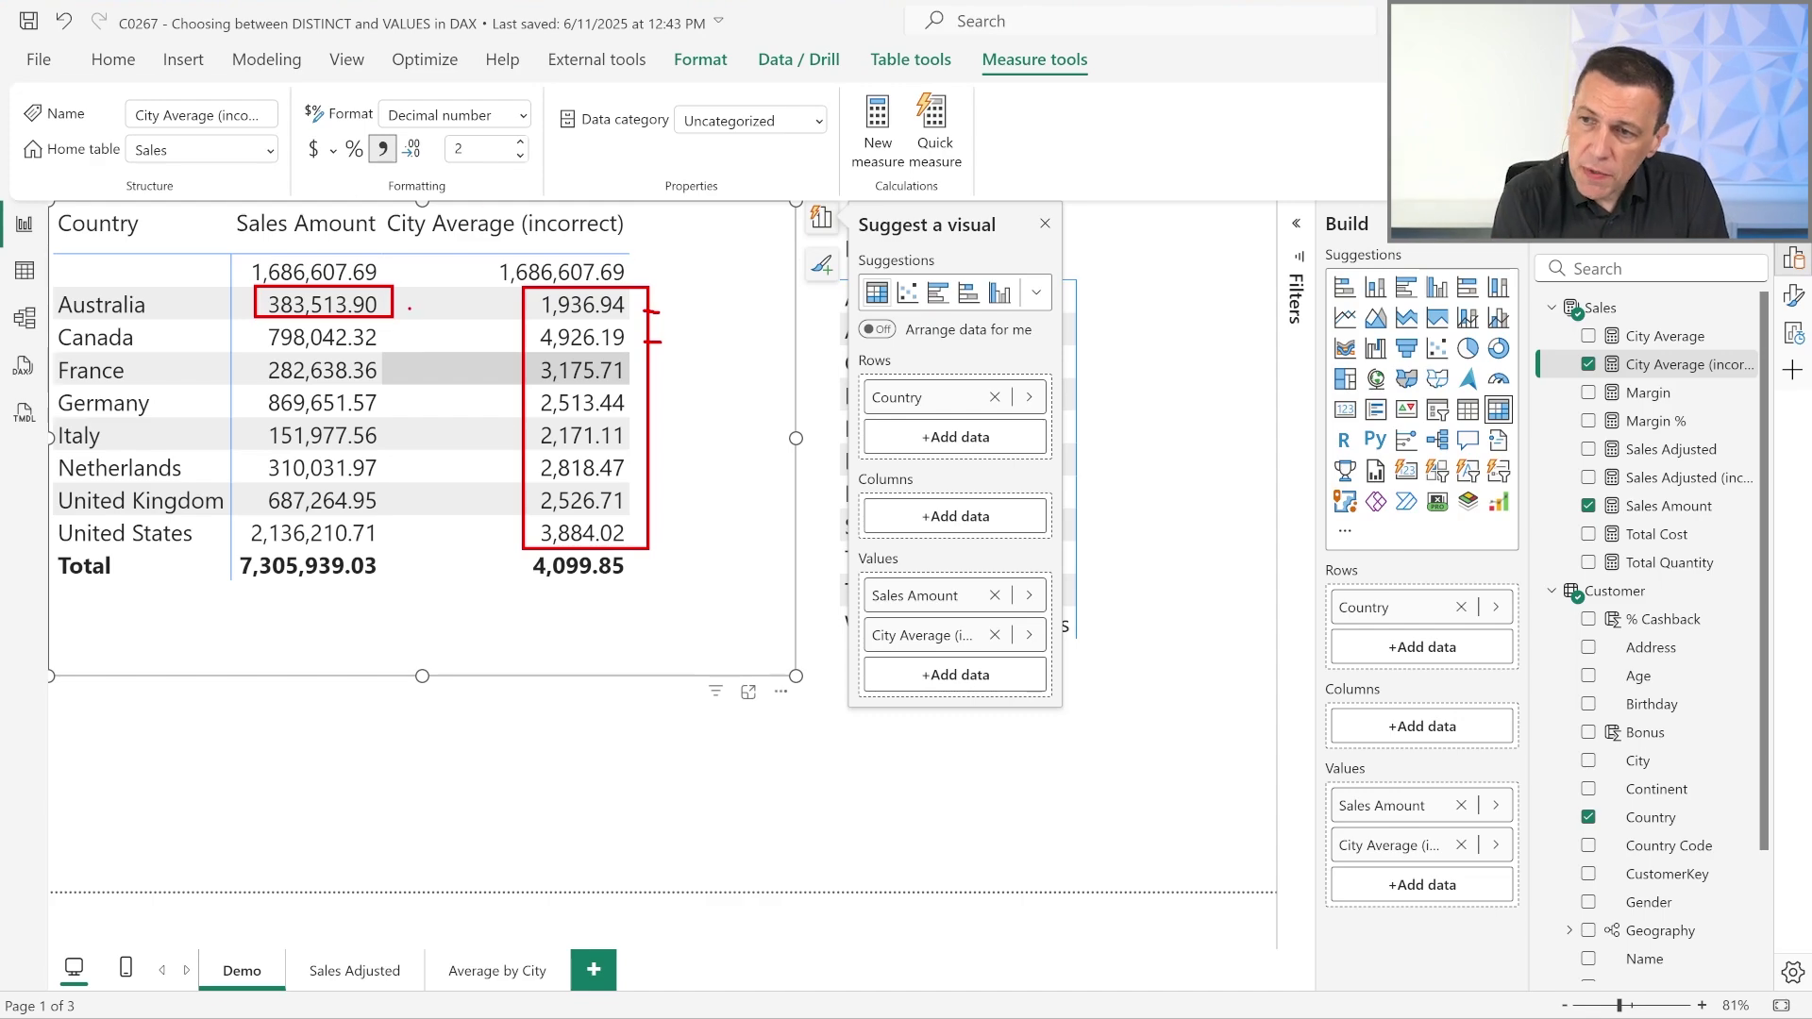
# Step: Examine how Sales Amount relates to City Average (incorrect) for the country rows and the blank row of the Country matrix
pyautogui.moveTo(285, 238); pyautogui.dragTo(355, 235)
pyautogui.moveTo(430, 292); pyautogui.dragTo(435, 355)
pyautogui.moveTo(426, 436); pyautogui.dragTo(427, 465)
pyautogui.moveTo(426, 498); pyautogui.dragTo(426, 537)
pyautogui.click(427, 553)
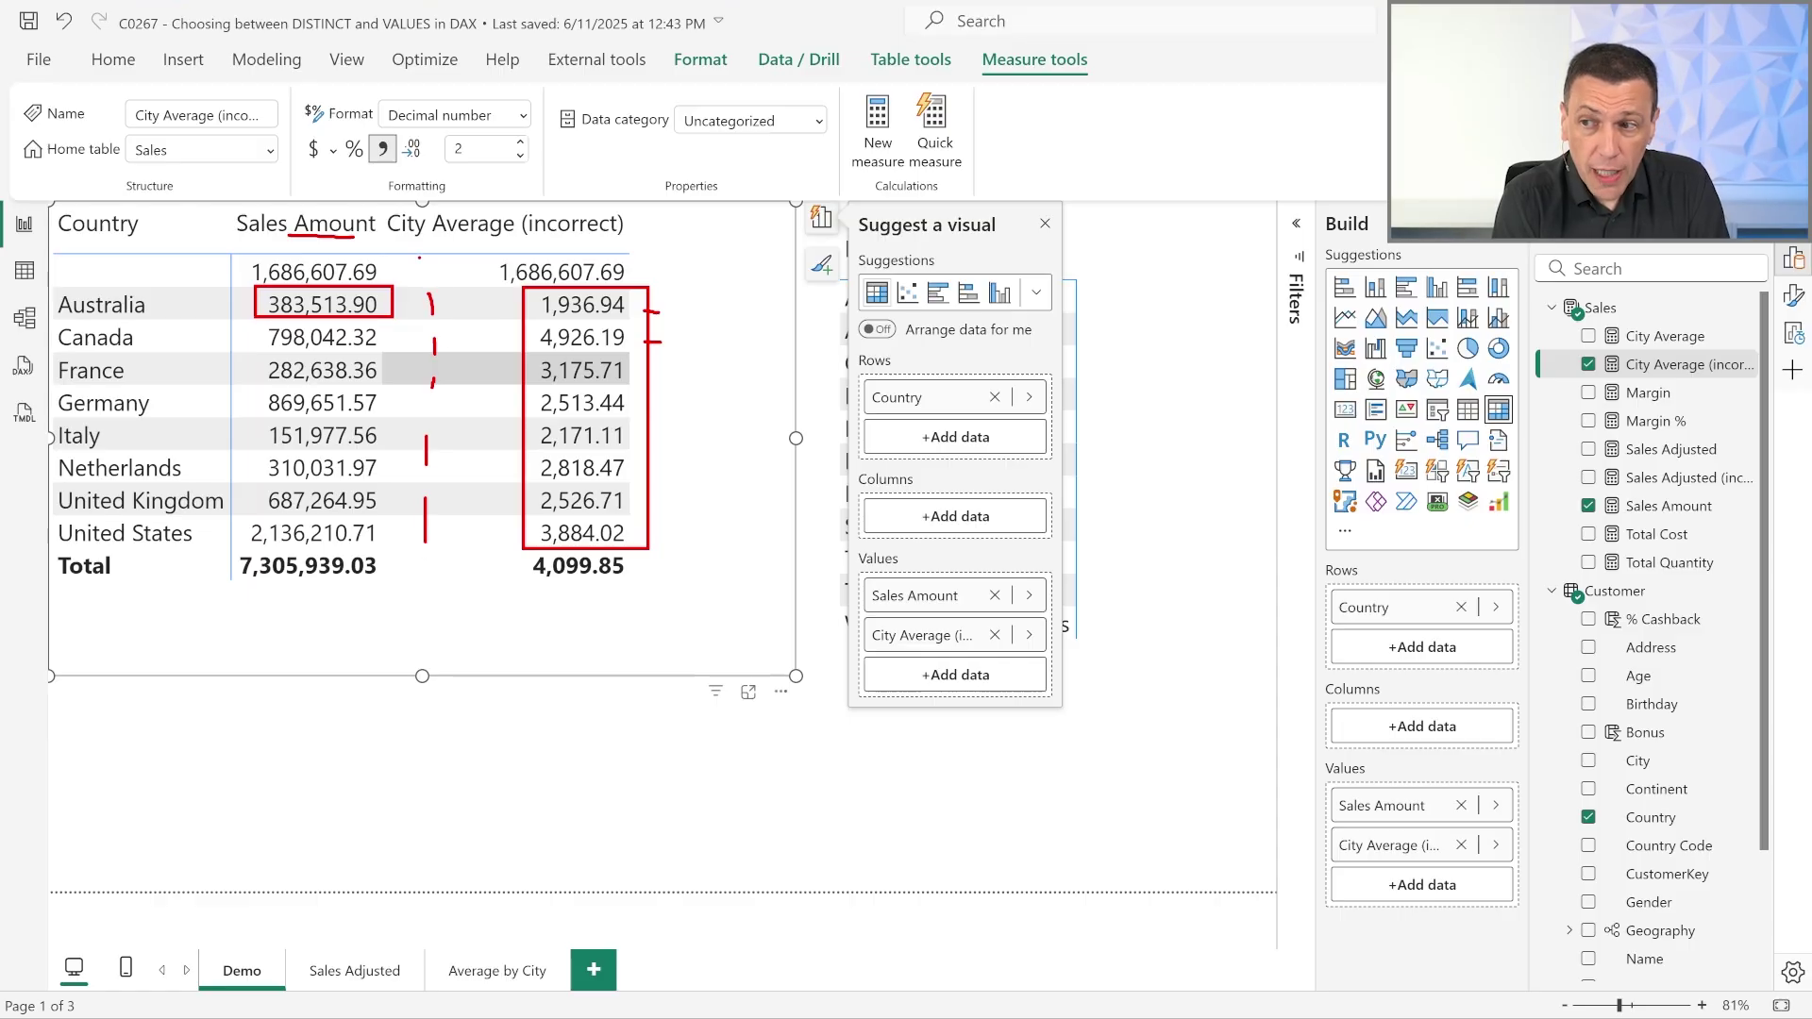
pyautogui.moveTo(404, 251); pyautogui.dragTo(436, 281)
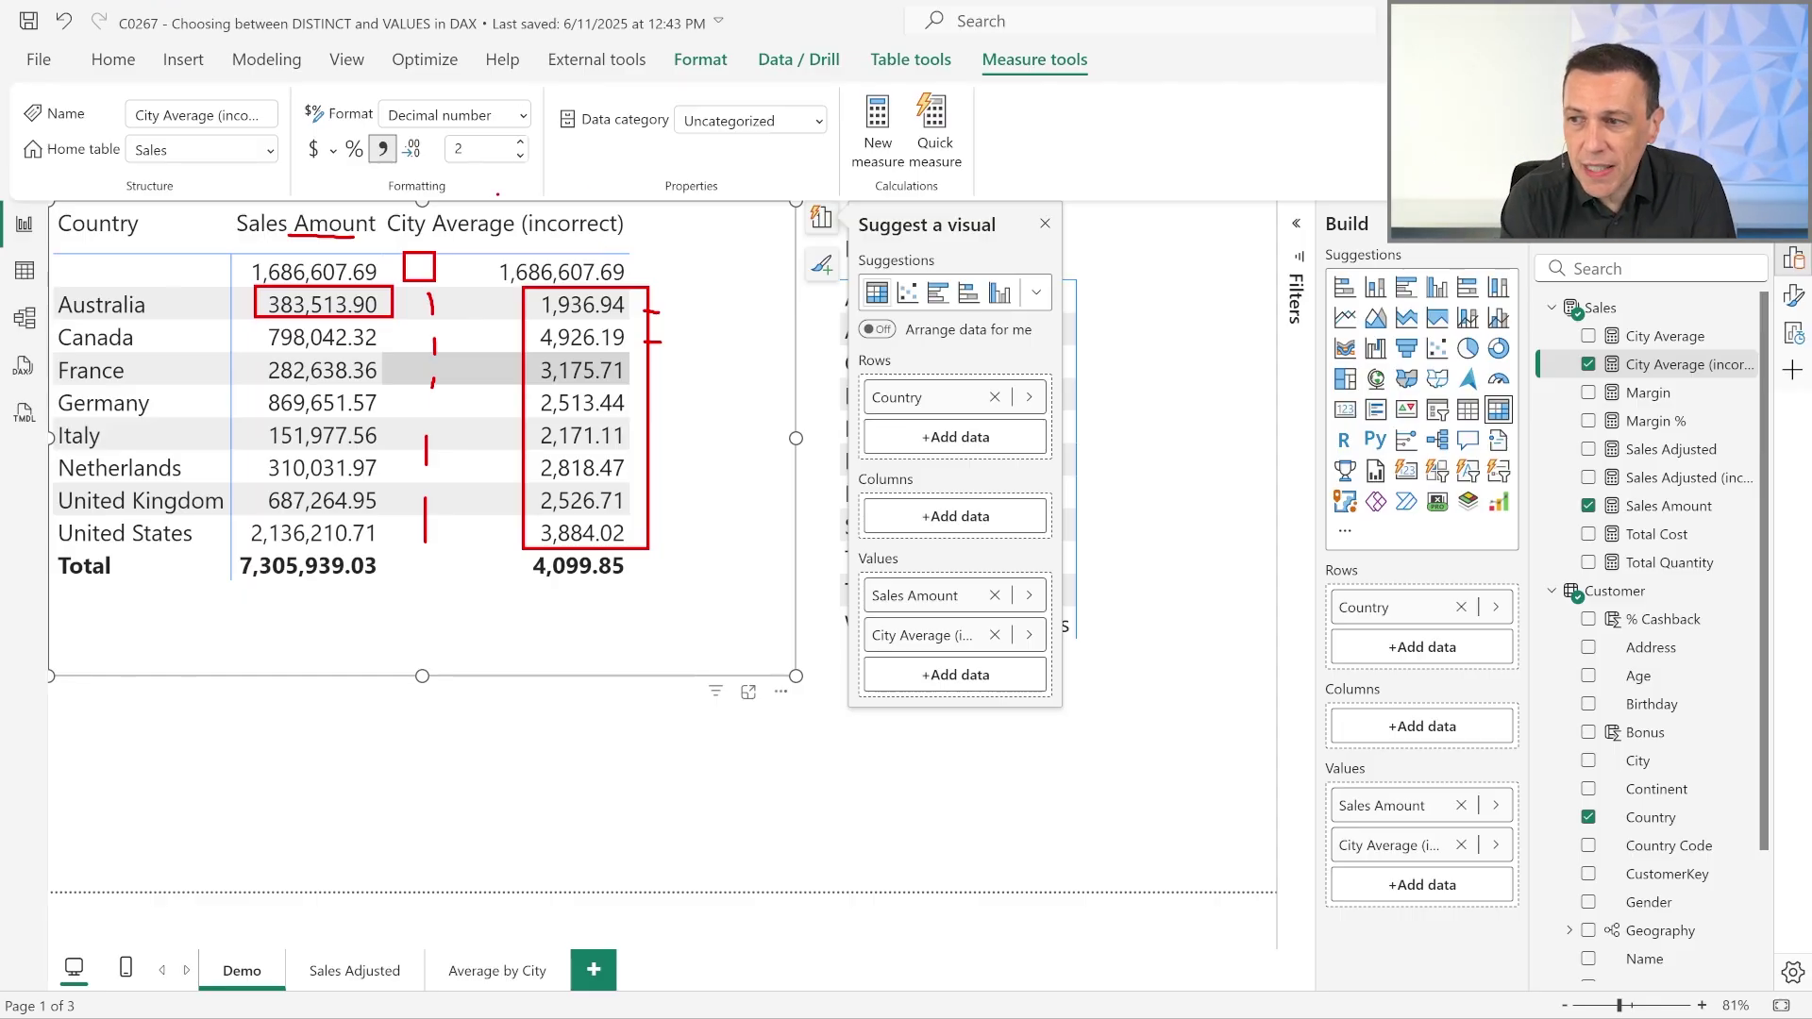
pyautogui.moveTo(484, 246); pyautogui.dragTo(637, 290)
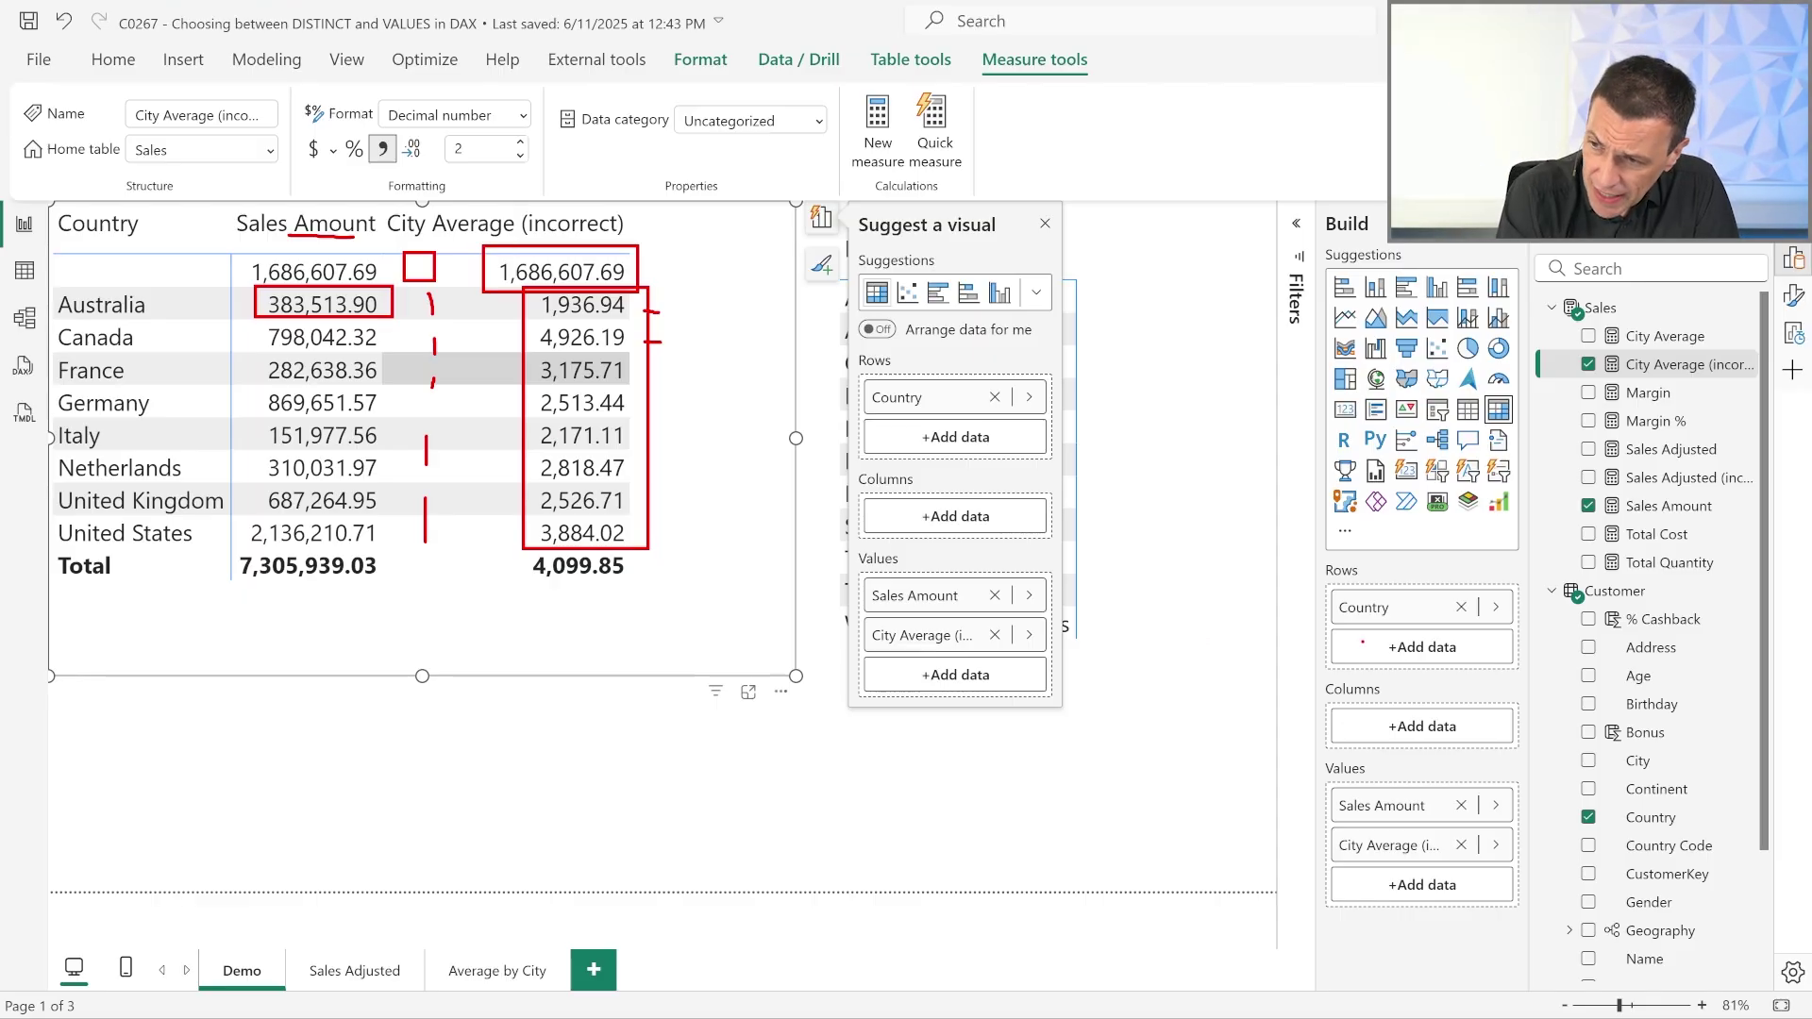
pyautogui.press('Escape')
# Step: Compare the City Average (incorrect) total with the individual country averages and the blank row's value
pyautogui.moveTo(519, 550); pyautogui.dragTo(644, 585)
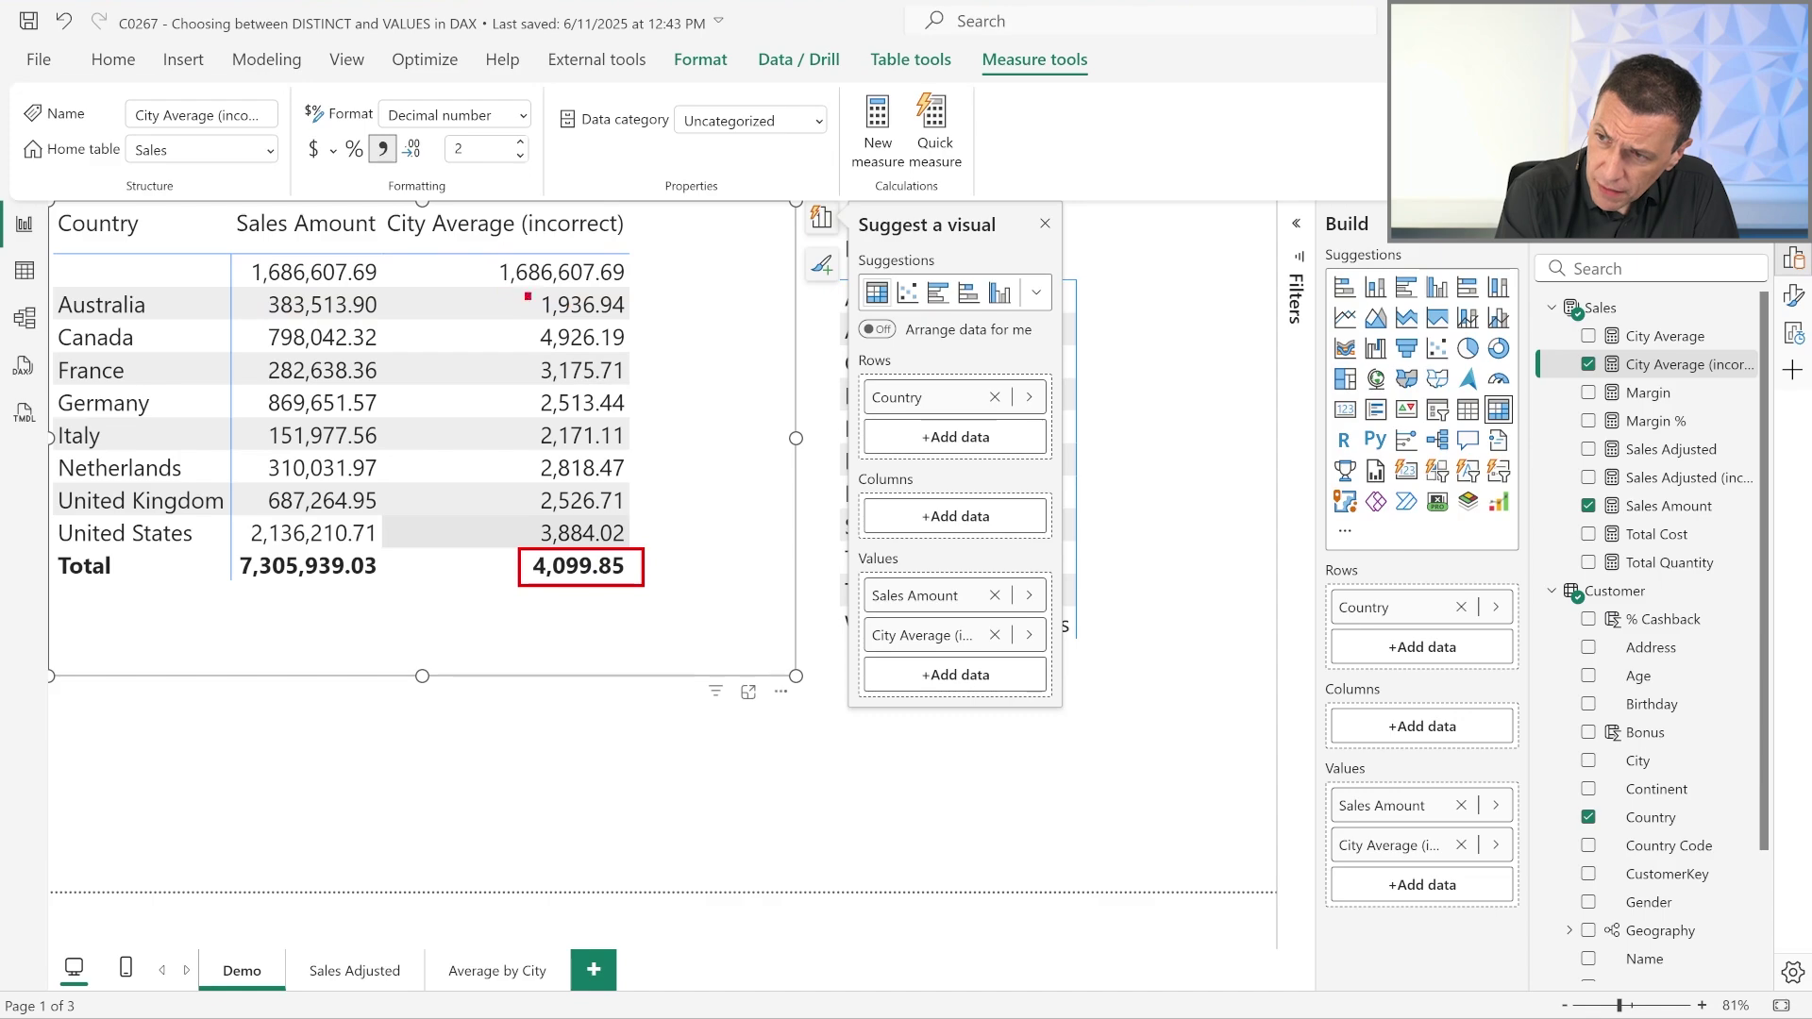
pyautogui.moveTo(526, 297)
pyautogui.mouseDown()
pyautogui.moveTo(658, 460)
pyautogui.moveTo(658, 540)
pyautogui.mouseUp()
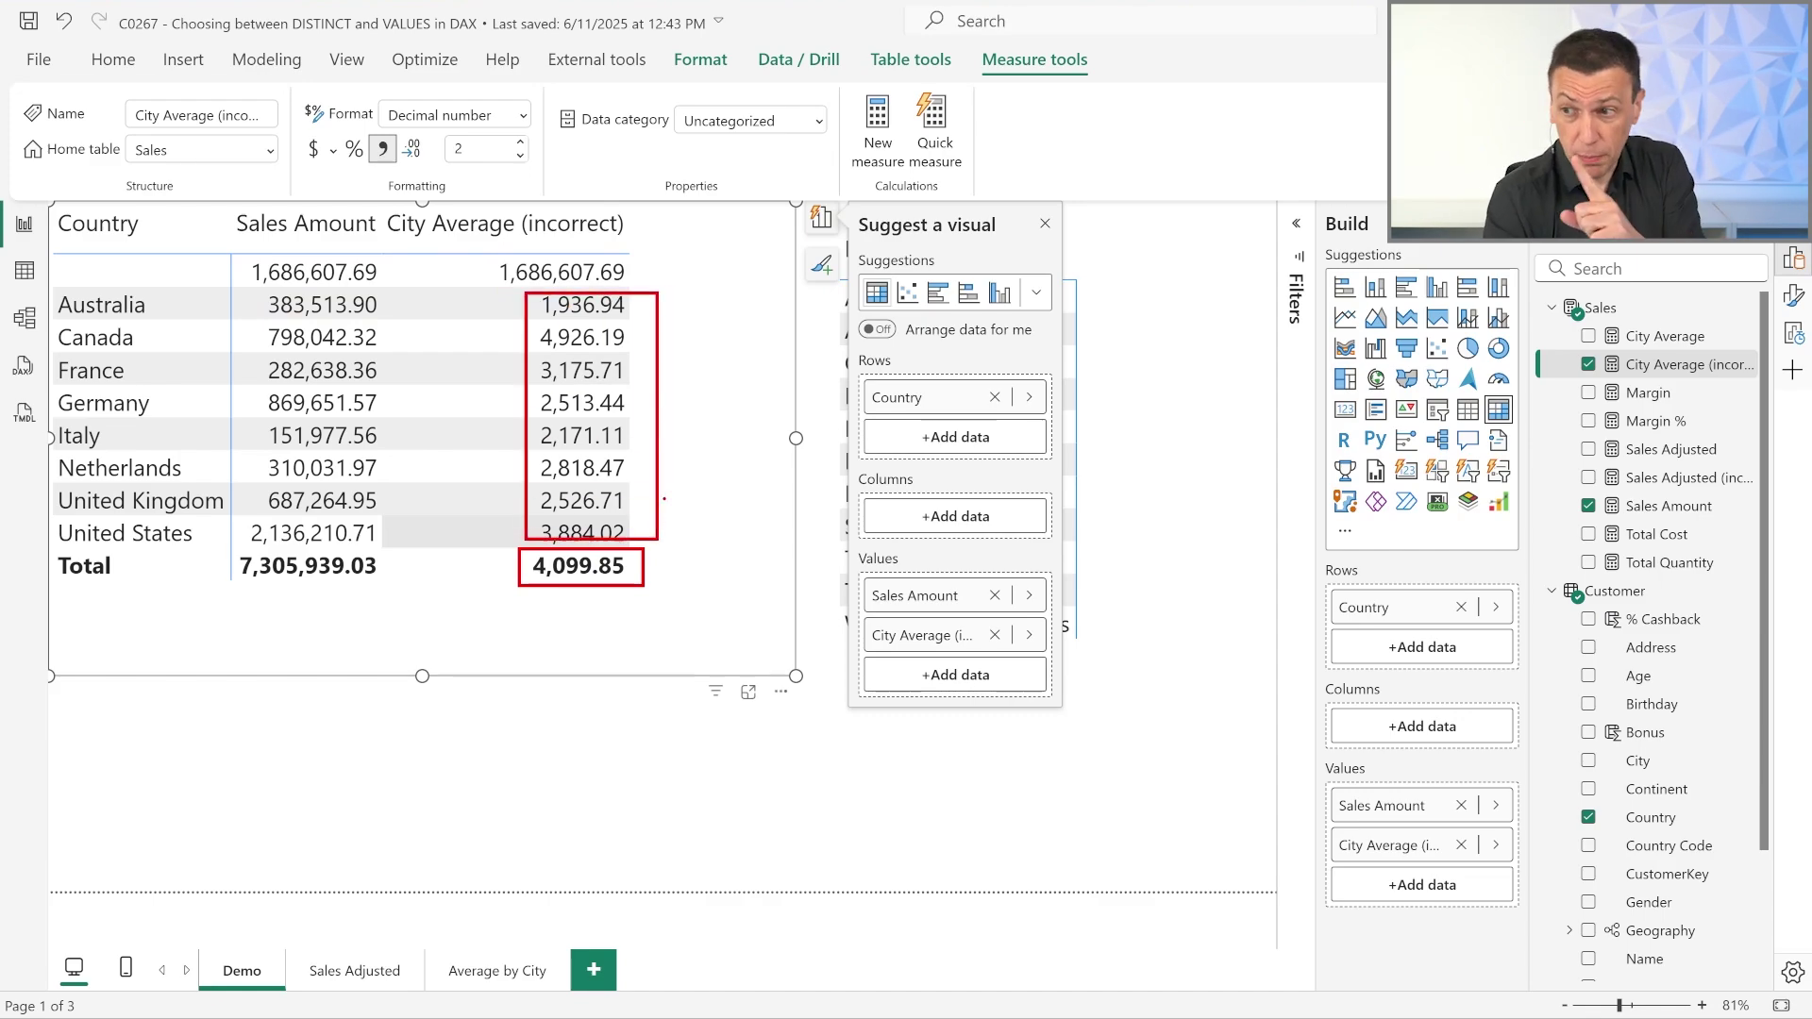
pyautogui.moveTo(630, 275); pyautogui.dragTo(648, 272)
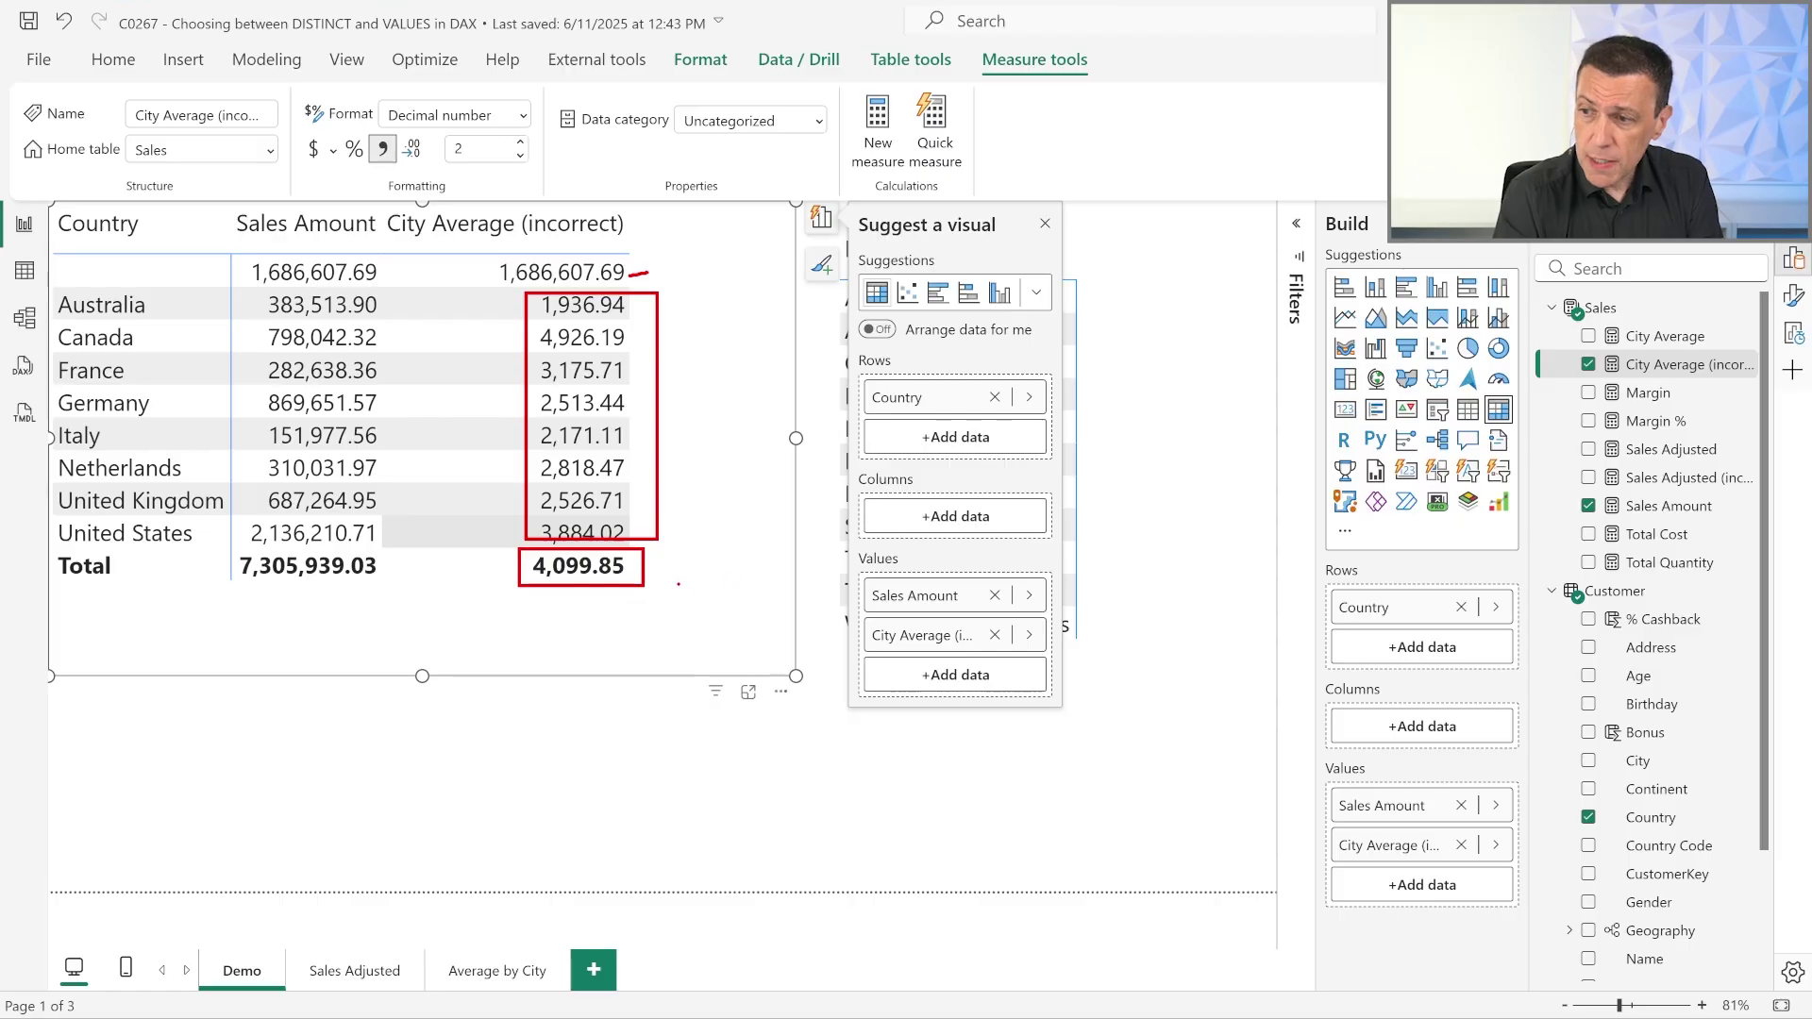
pyautogui.moveTo(659, 571); pyautogui.dragTo(678, 566)
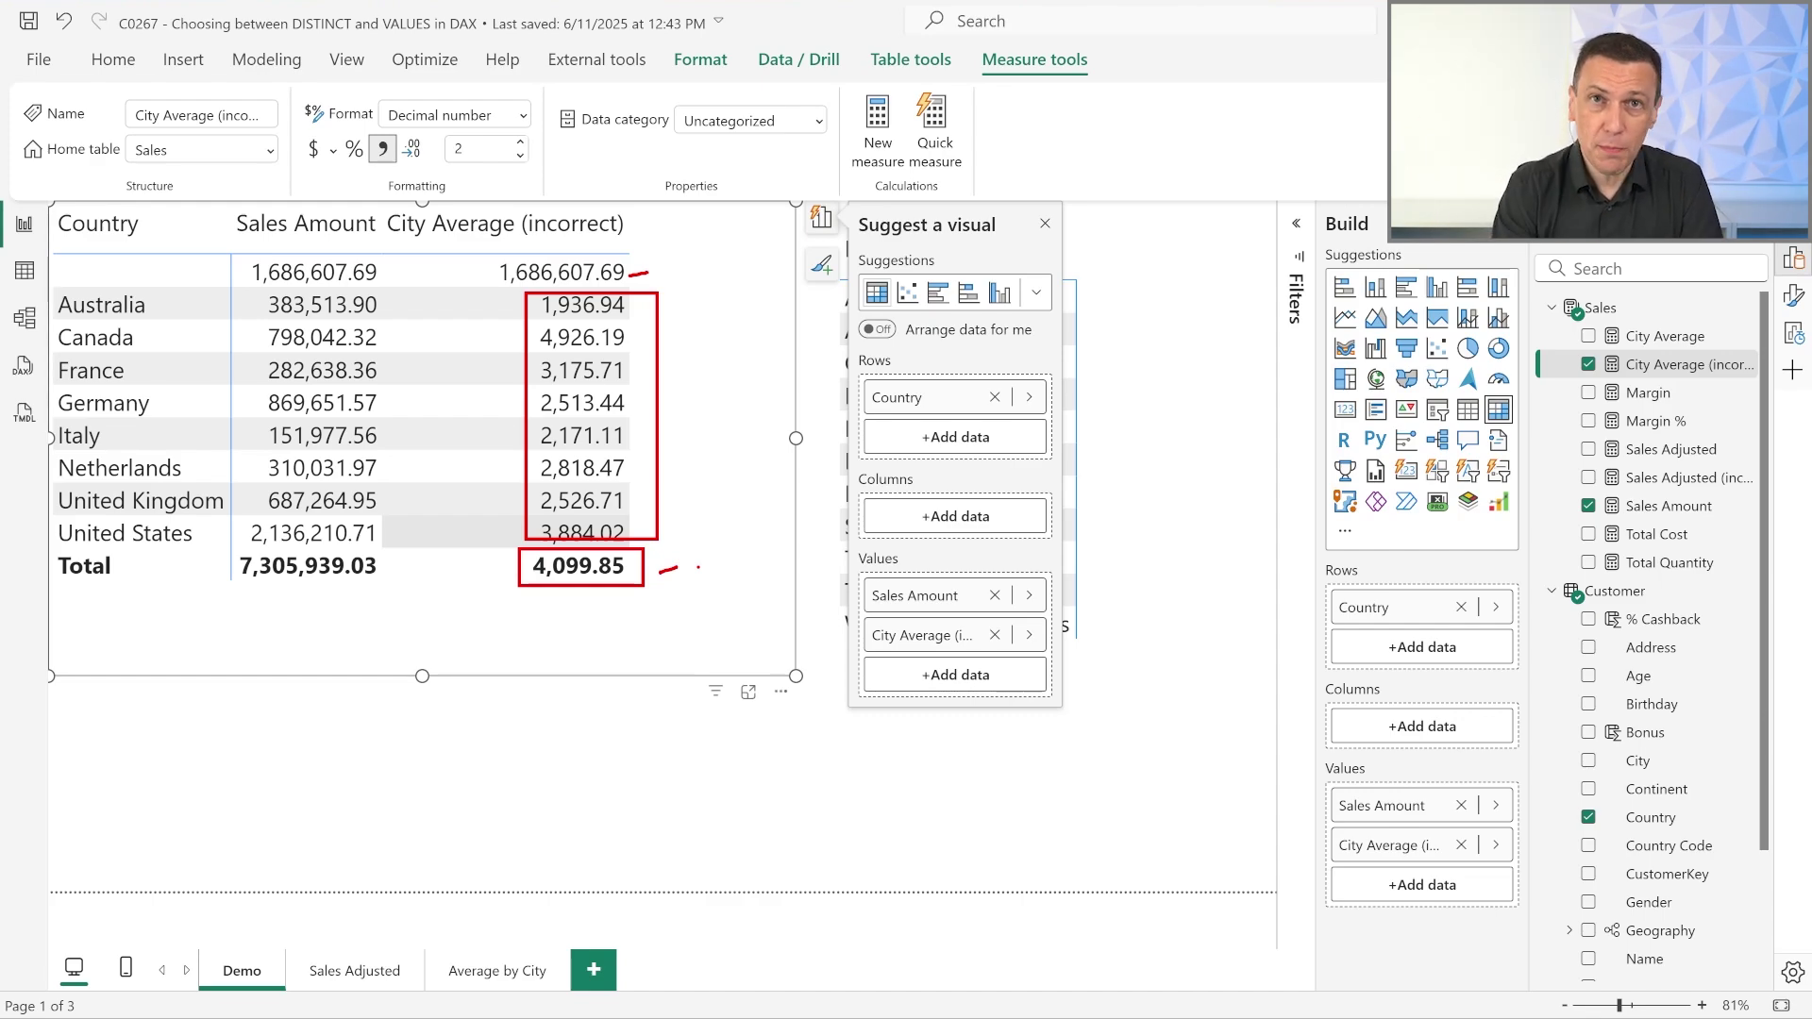
pyautogui.press('Escape')
# Step: Open the City Average formula, highlight its DISTINCT function, and add that measure to the Country matrix
pyautogui.click(1680, 338)
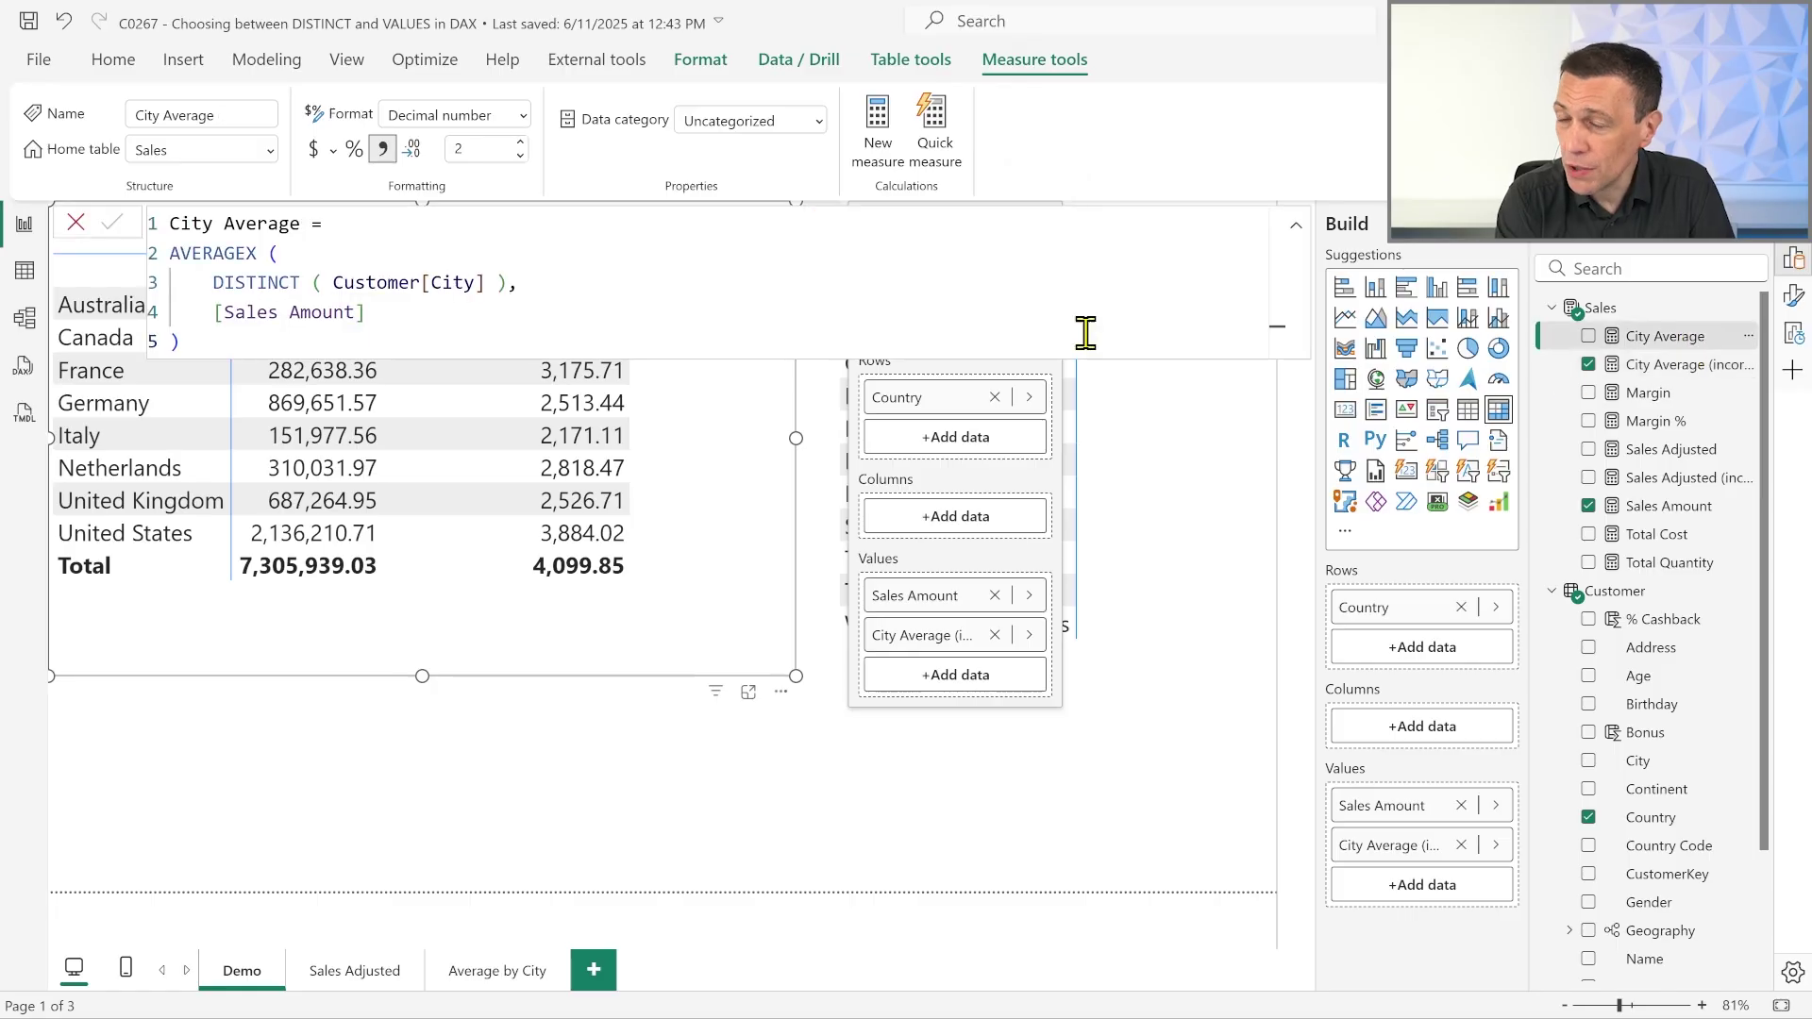
pyautogui.doubleClick(227, 282)
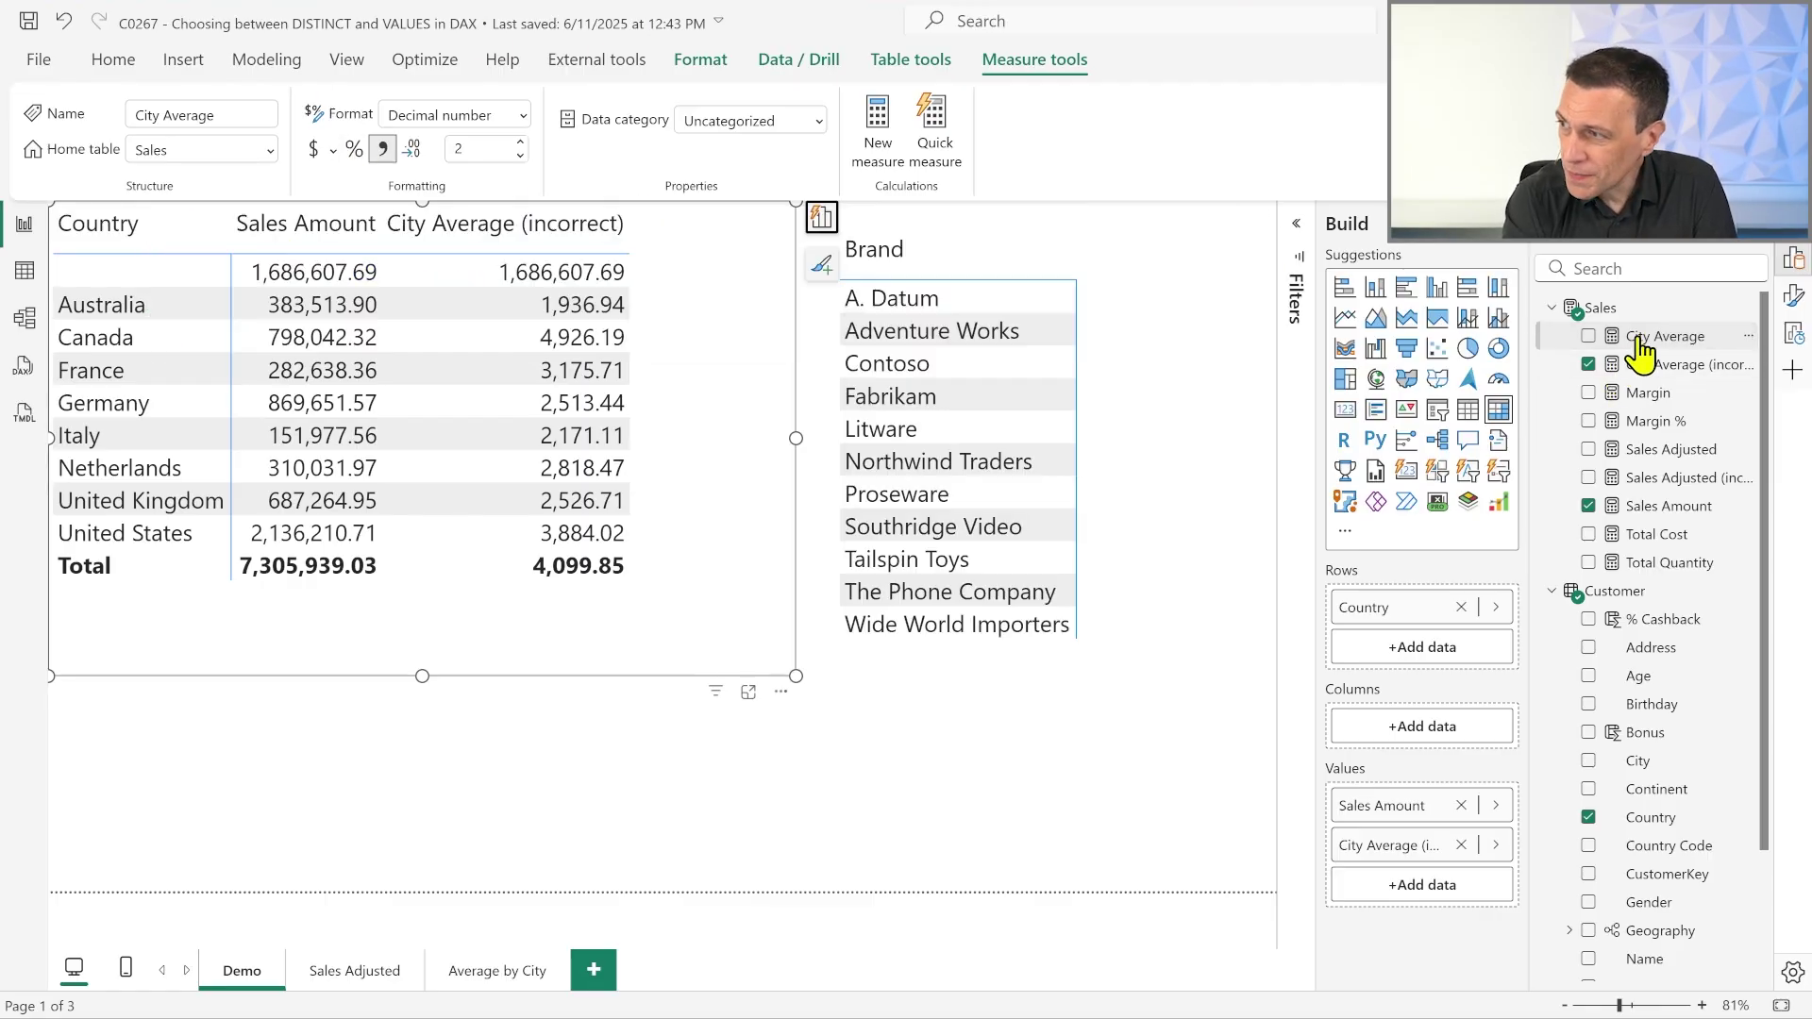
pyautogui.moveTo(1646, 336); pyautogui.dragTo(742, 439)
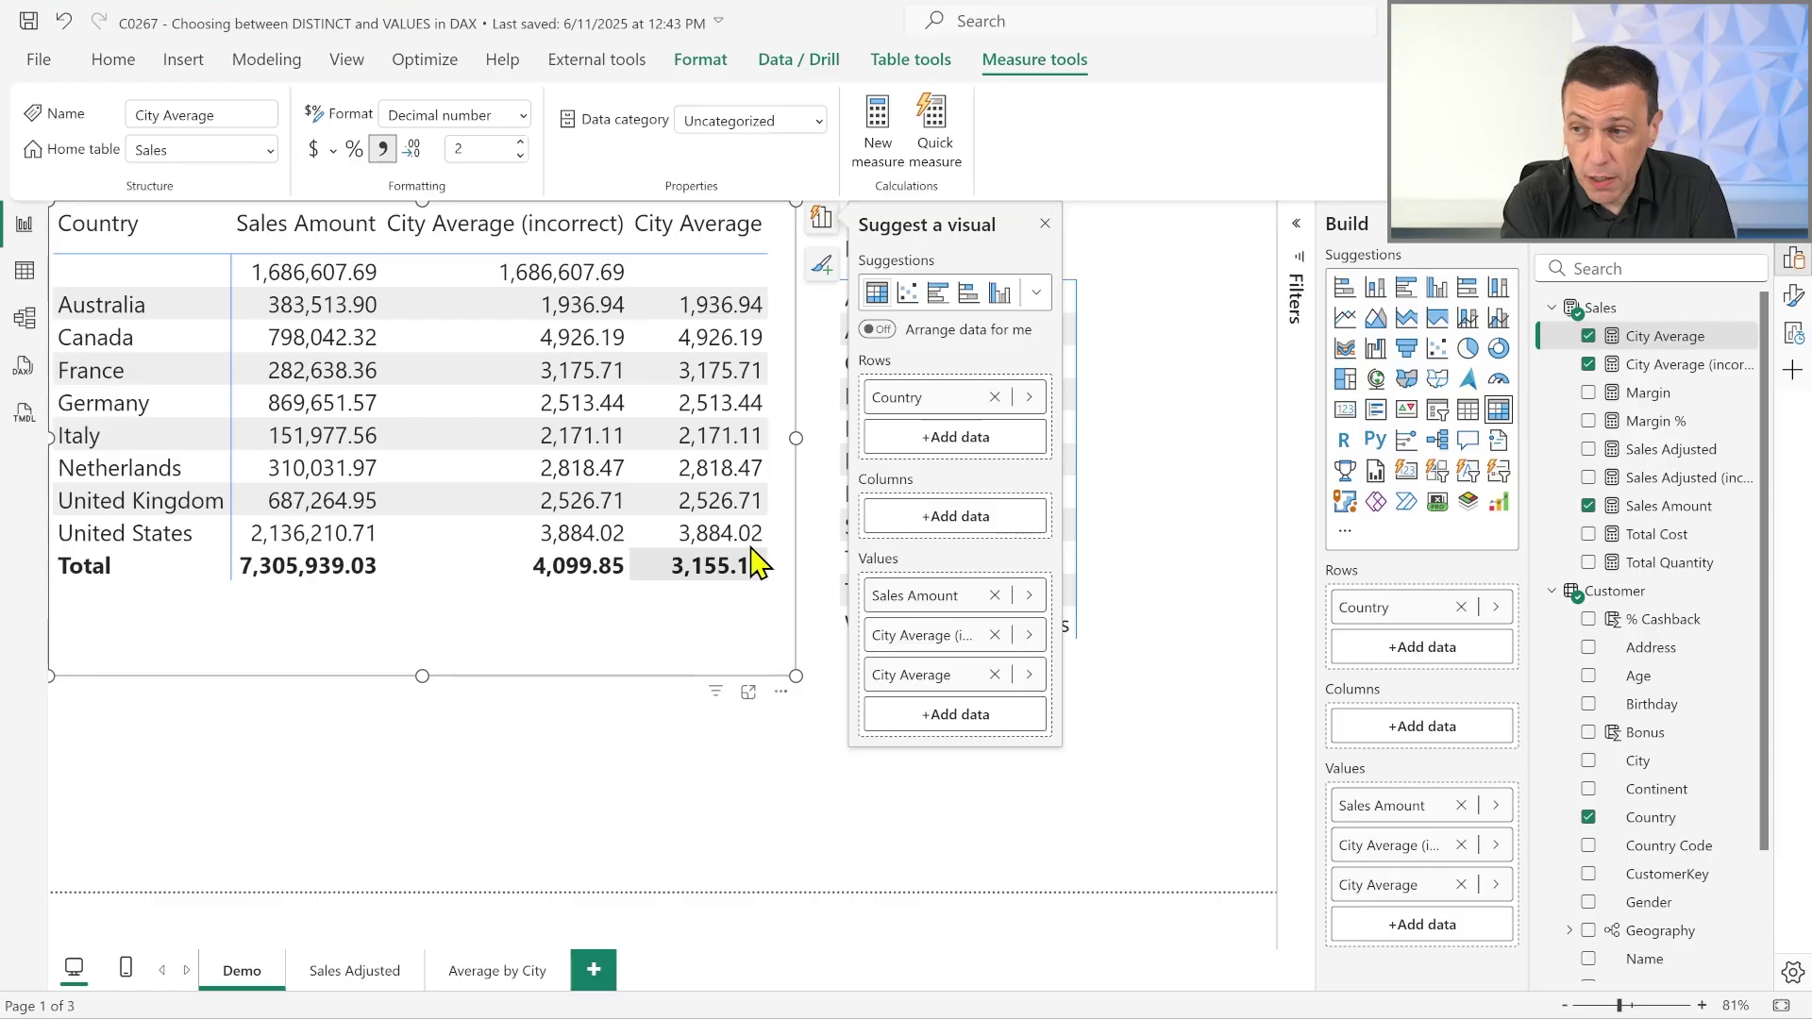
# Step: Examine the City Average column's blank-row cell and total against the listed countries in the Country matrix
pyautogui.moveTo(647, 254); pyautogui.dragTo(767, 286)
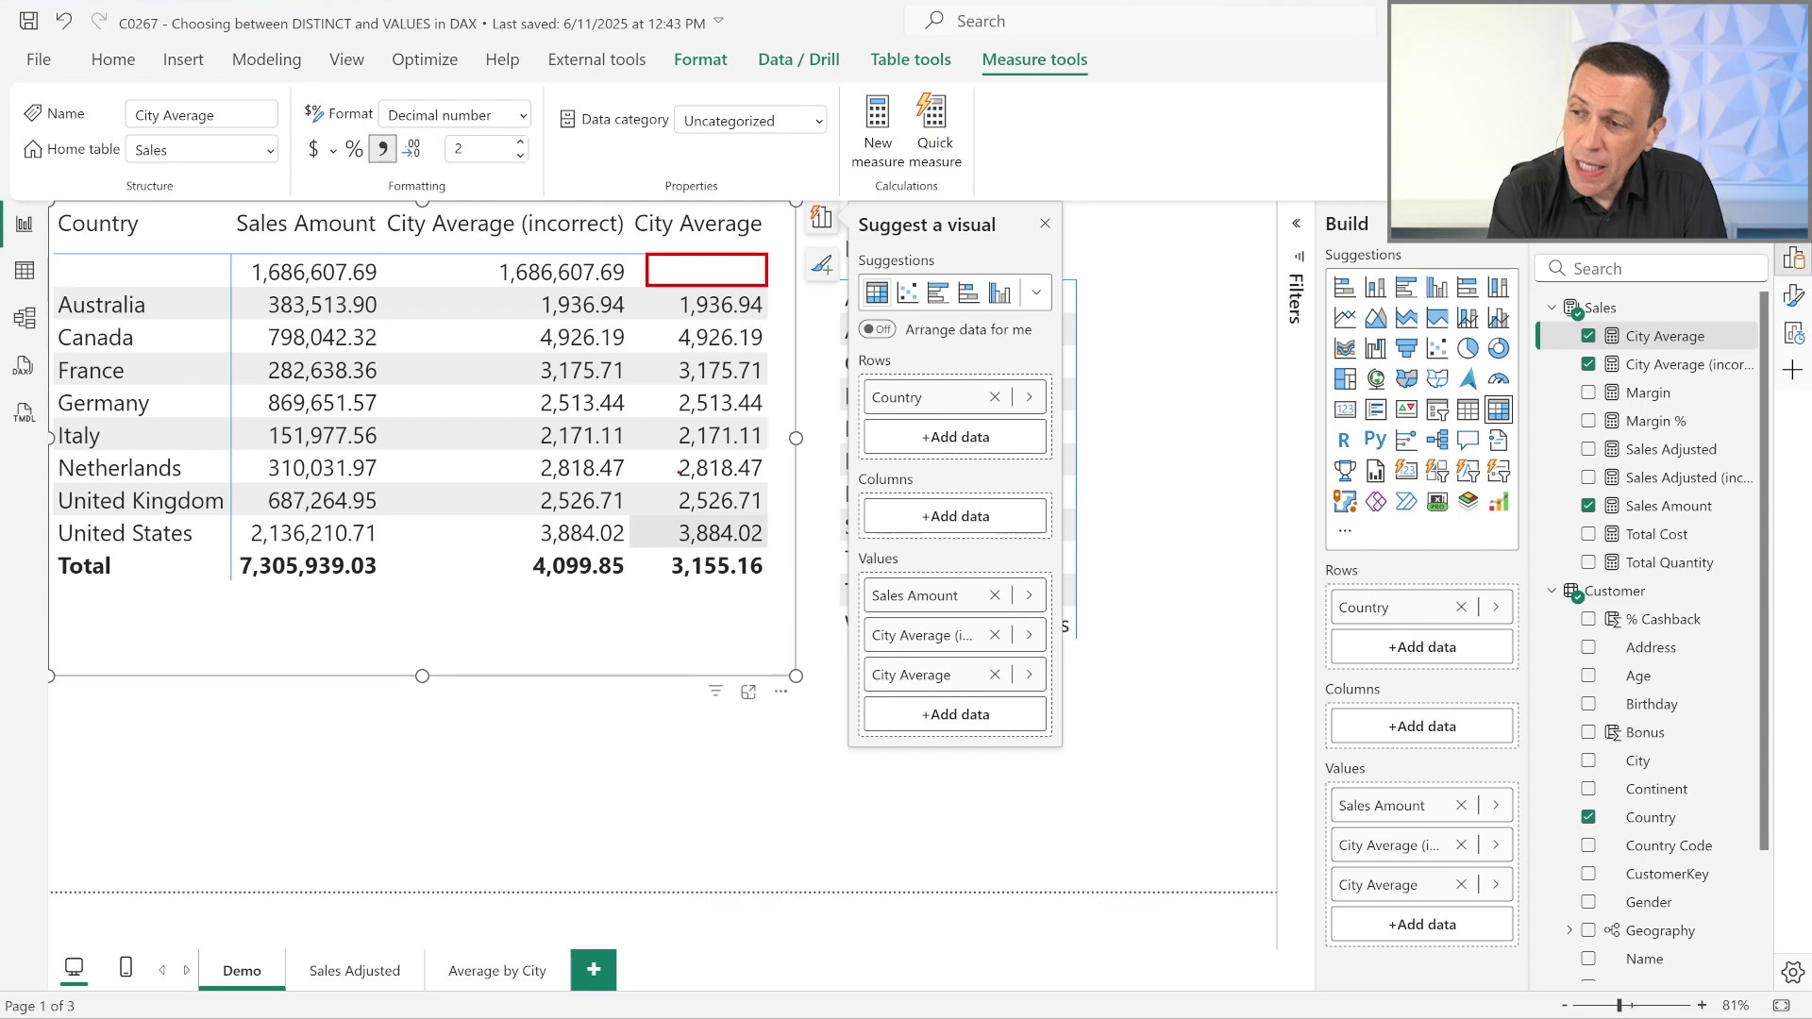
pyautogui.moveTo(661, 544); pyautogui.dragTo(678, 559)
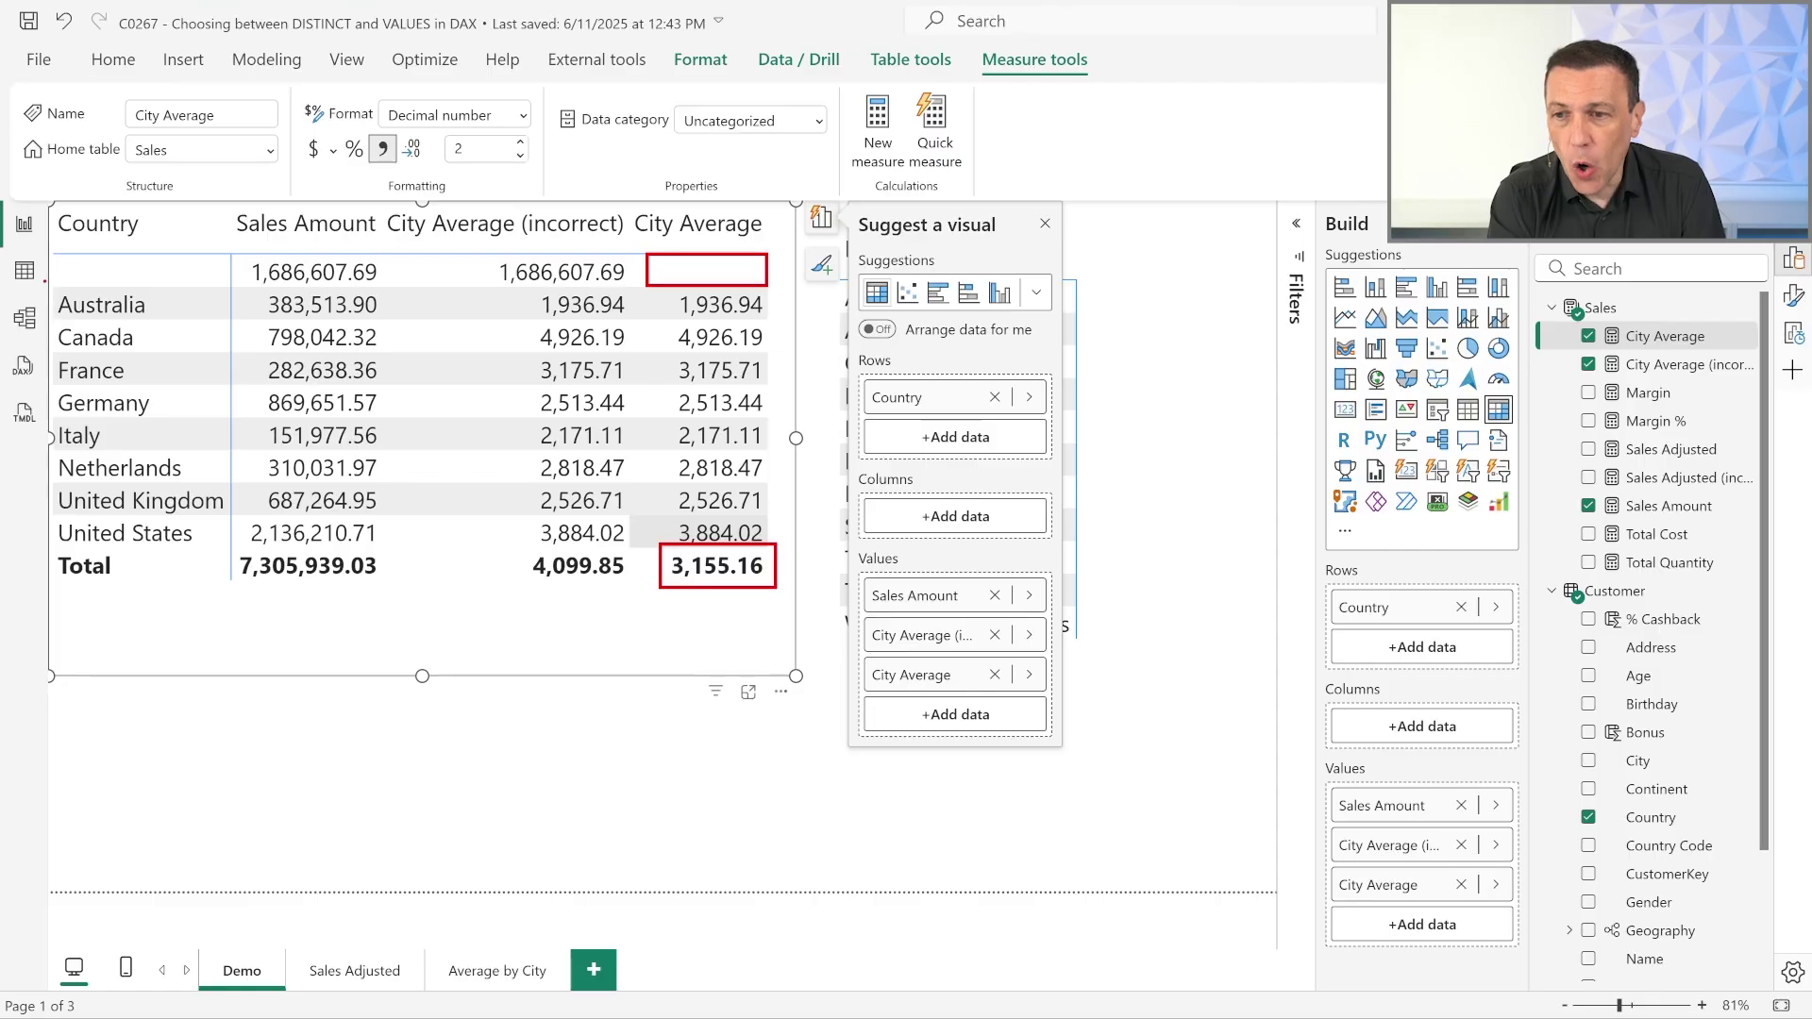
pyautogui.moveTo(44, 279); pyautogui.dragTo(229, 538)
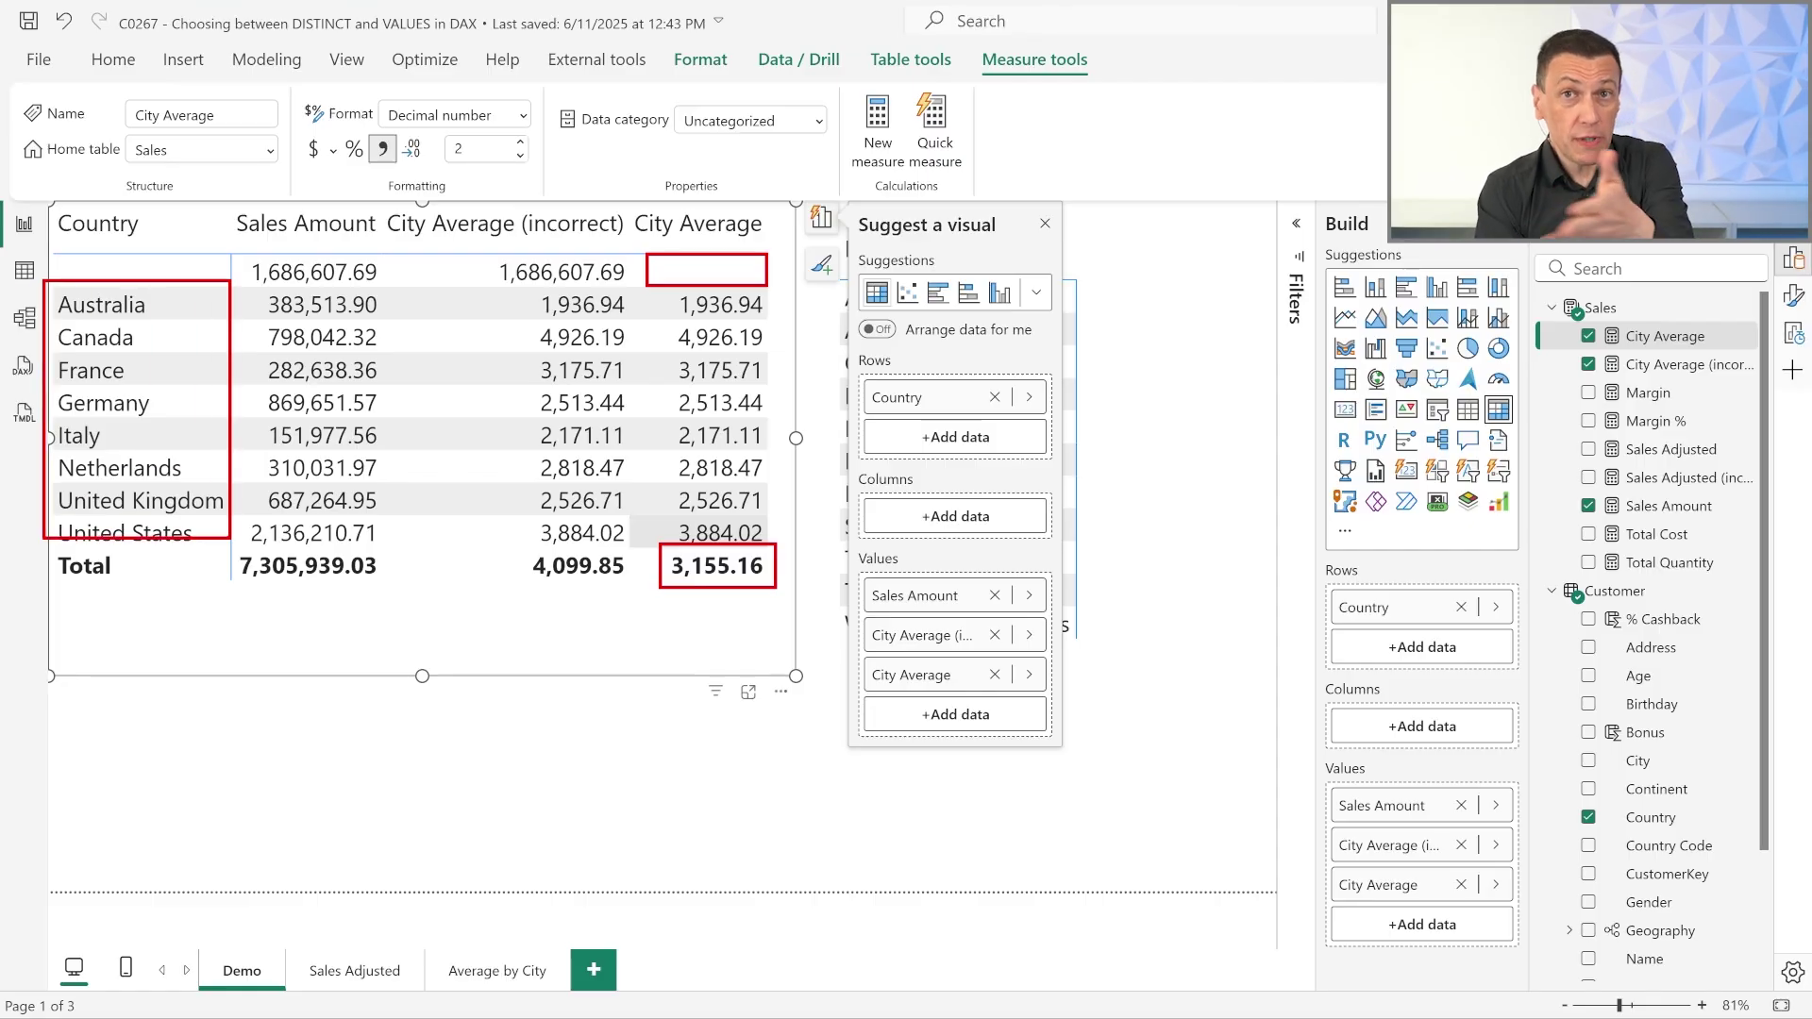